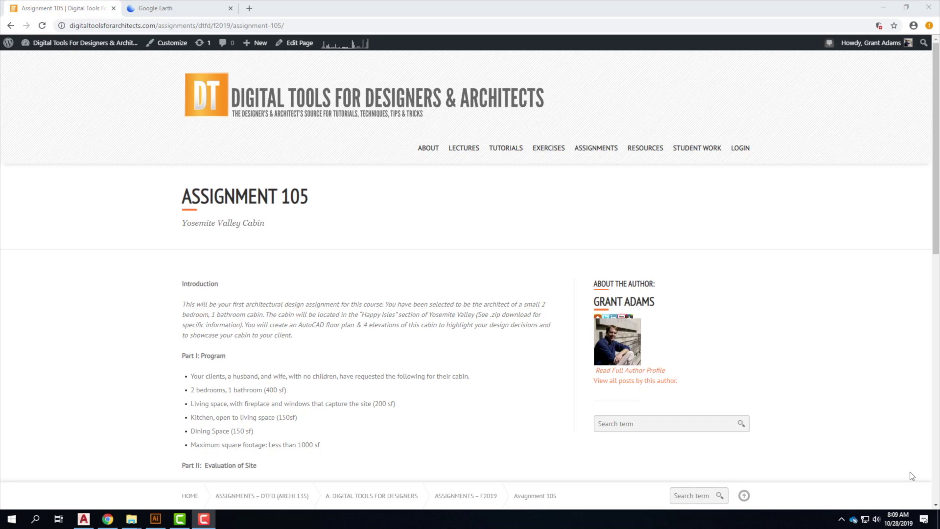
Download the .zip of site information from the Assignment 105 page and show the downloaded file in its folder
scroll(894, 451, "down", 2)
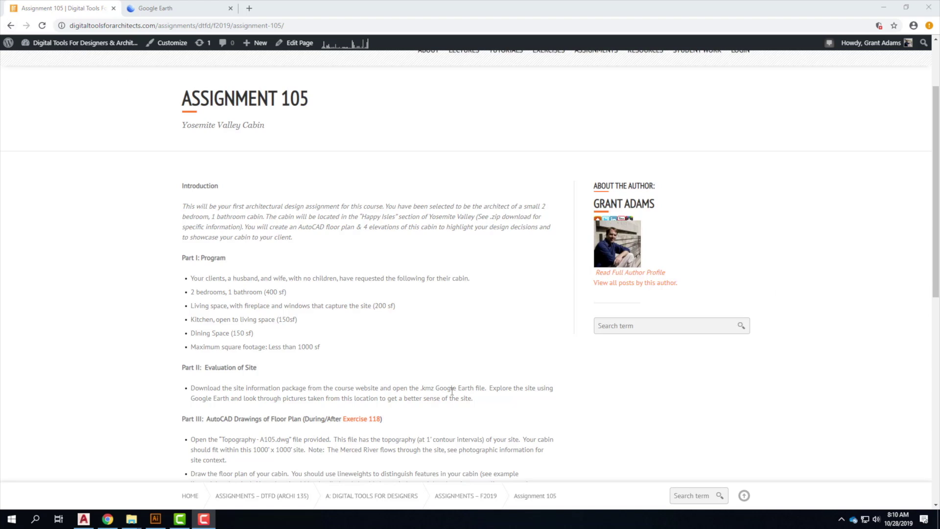
scroll(451, 392, "down", 7)
scroll(452, 380, "down", 2)
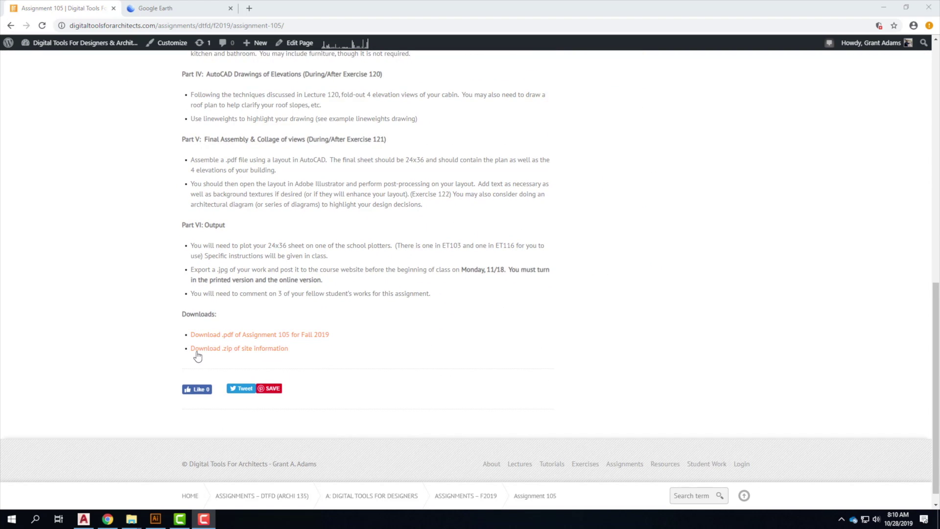
left_click(267, 348)
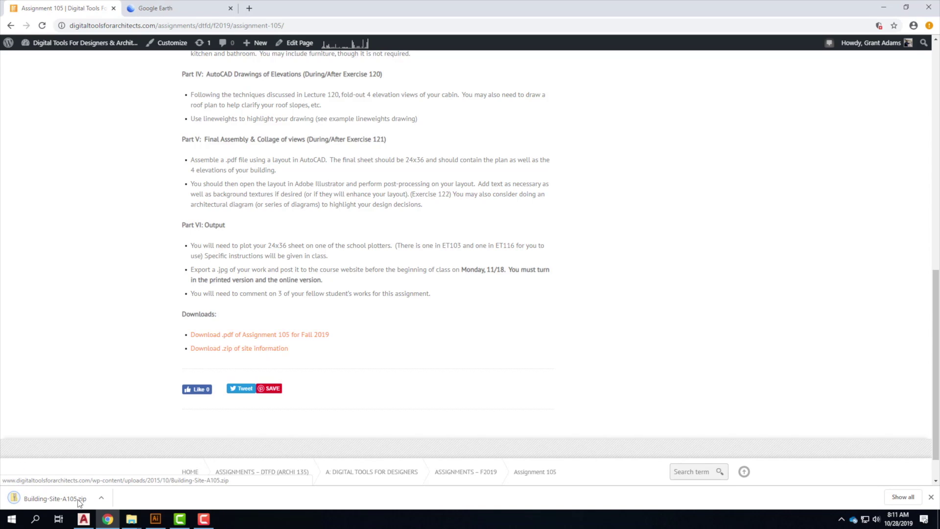
left_click(103, 497)
left_click(126, 463)
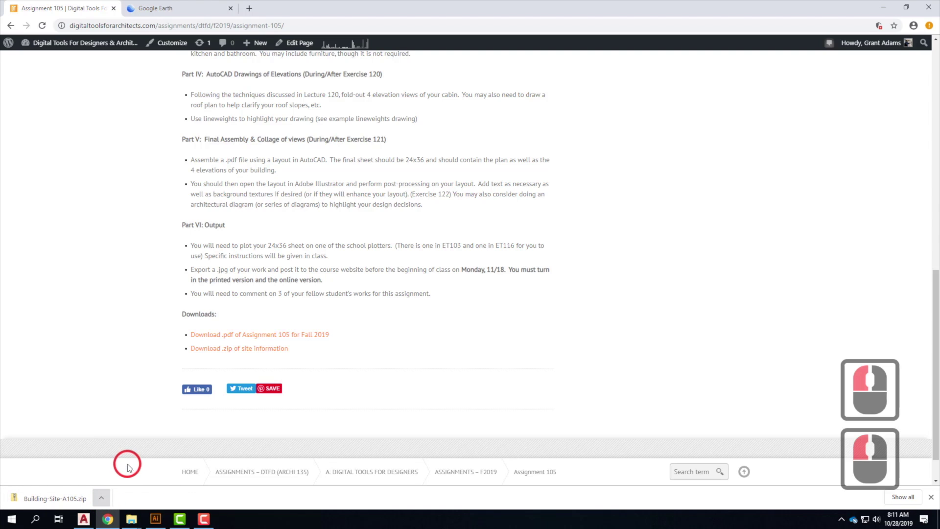
Extract all files of Building-Site-A105.zip into the Downloads folder and select the extracted Building Site A105.kmz
left_click(433, 240)
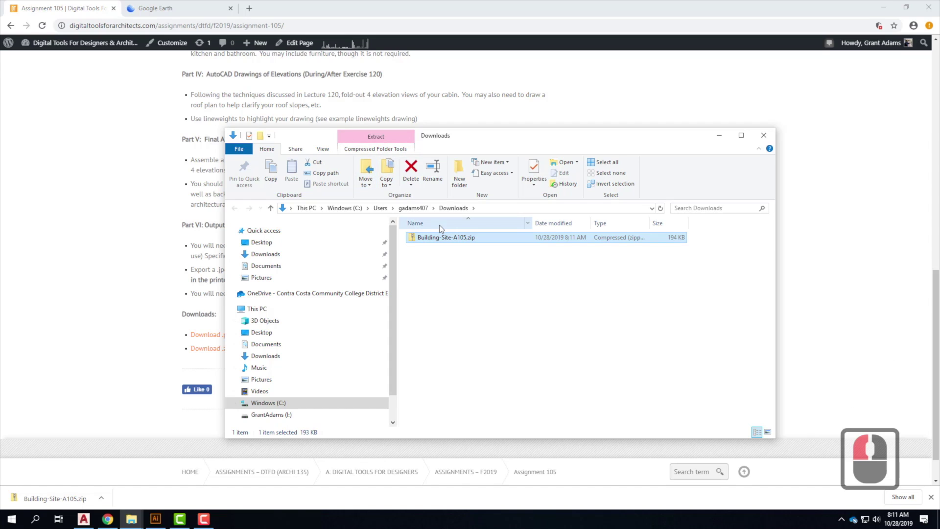
left_click(382, 149)
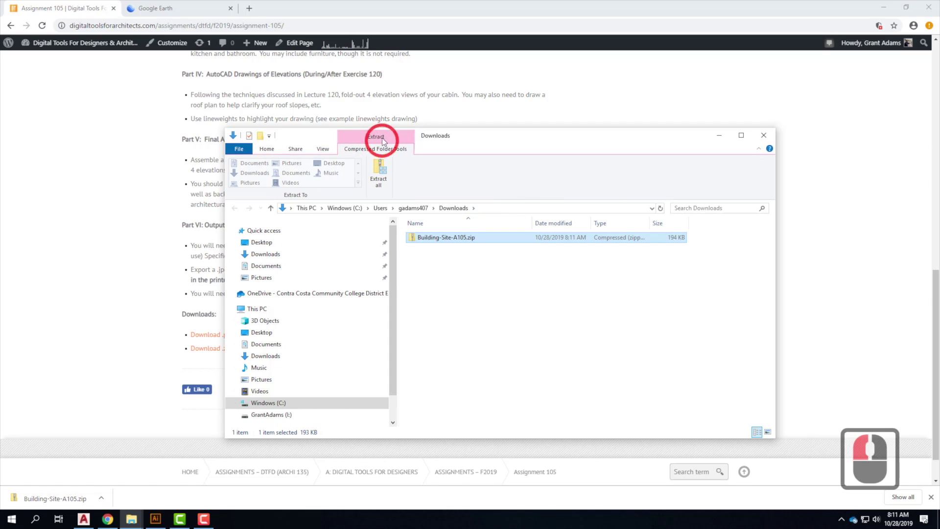
left_click(381, 147)
left_click(380, 169)
left_click(558, 353)
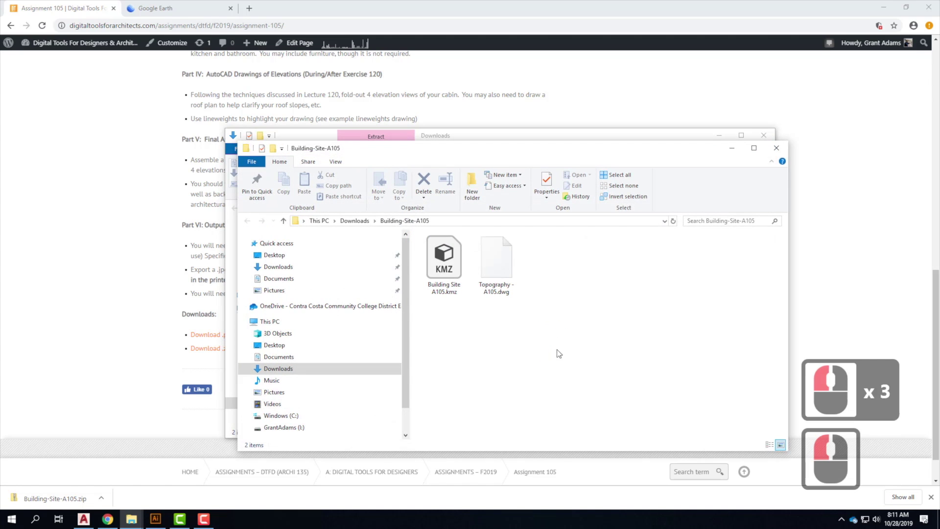
left_click(553, 317)
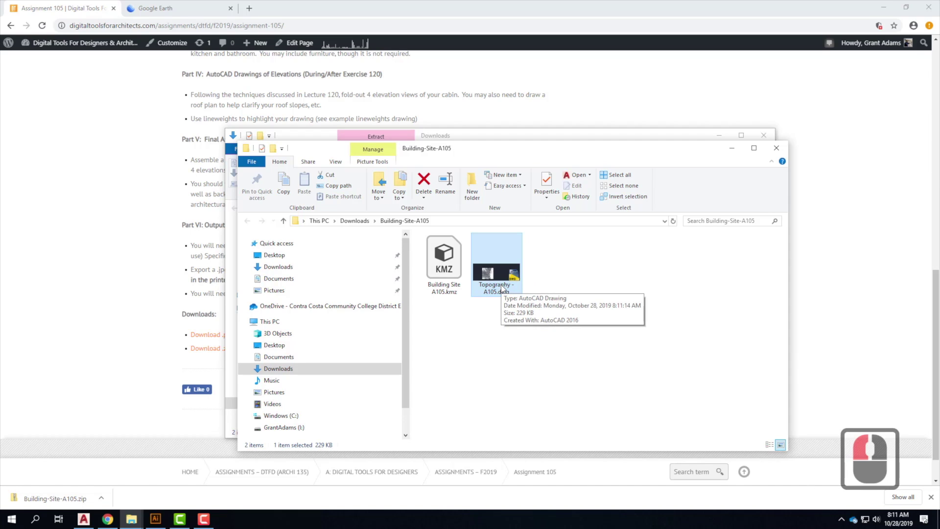
double_click(446, 264)
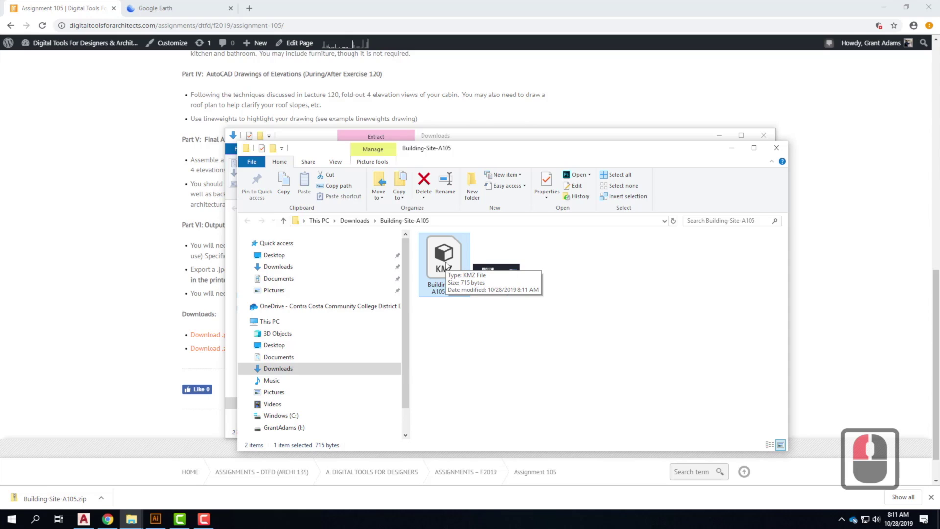
Switch to the Google Earth page, launch Earth in Chrome and skip its introduction
left_click(180, 8)
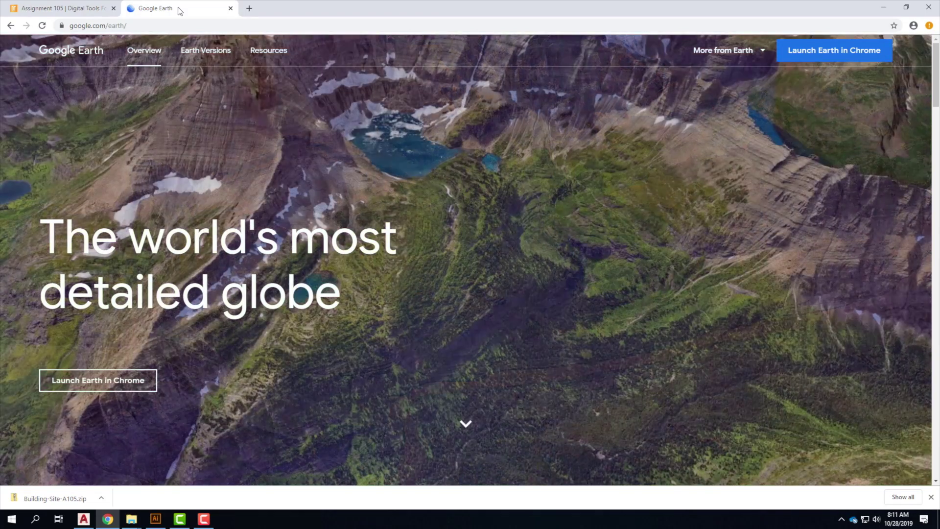
left_click(826, 51)
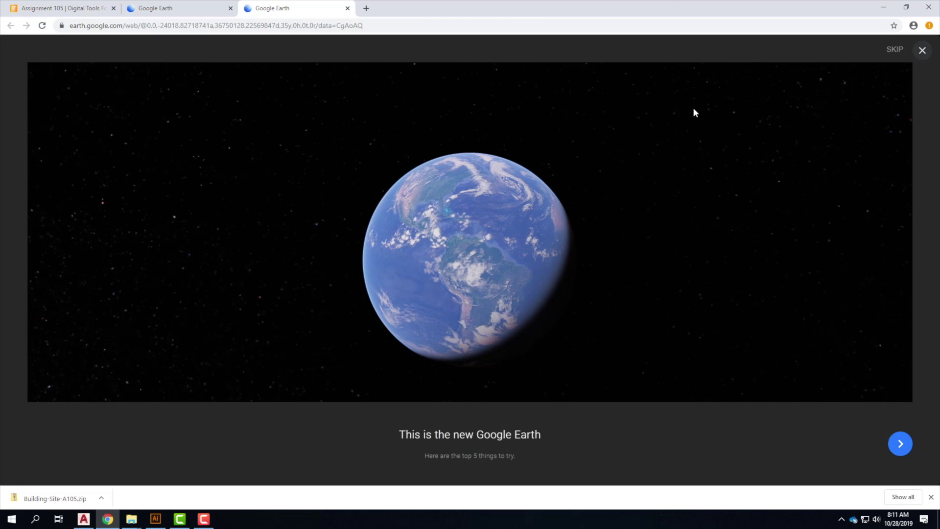
left_click(896, 50)
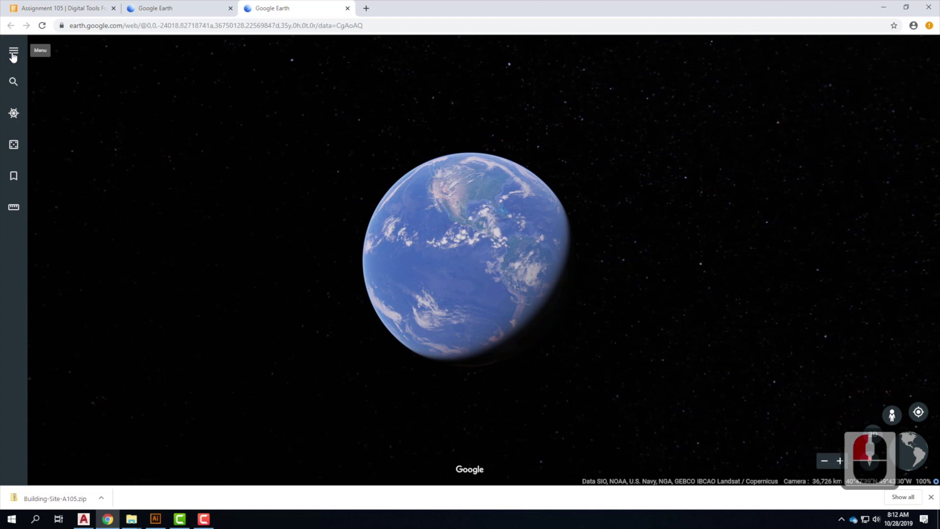
Turn on the experimental KML file import in the Google Earth settings and save them
left_click(14, 54)
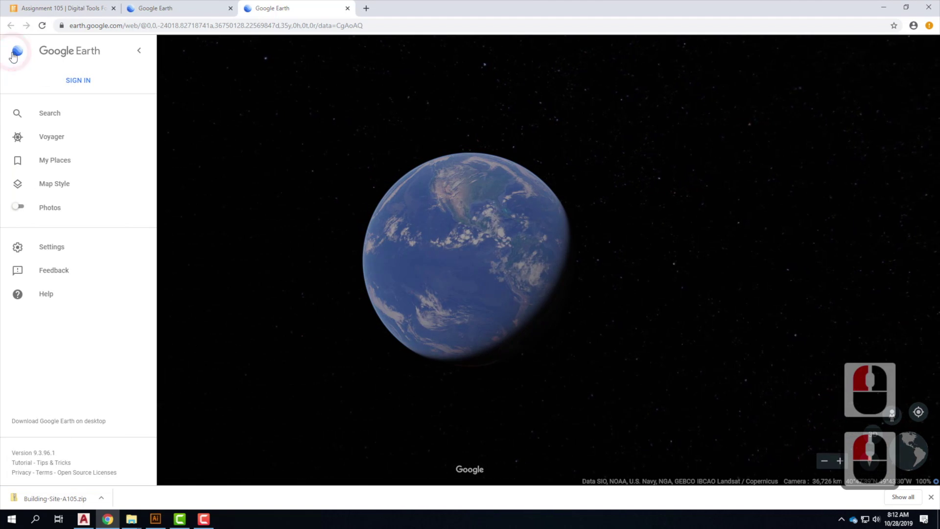
left_click(52, 247)
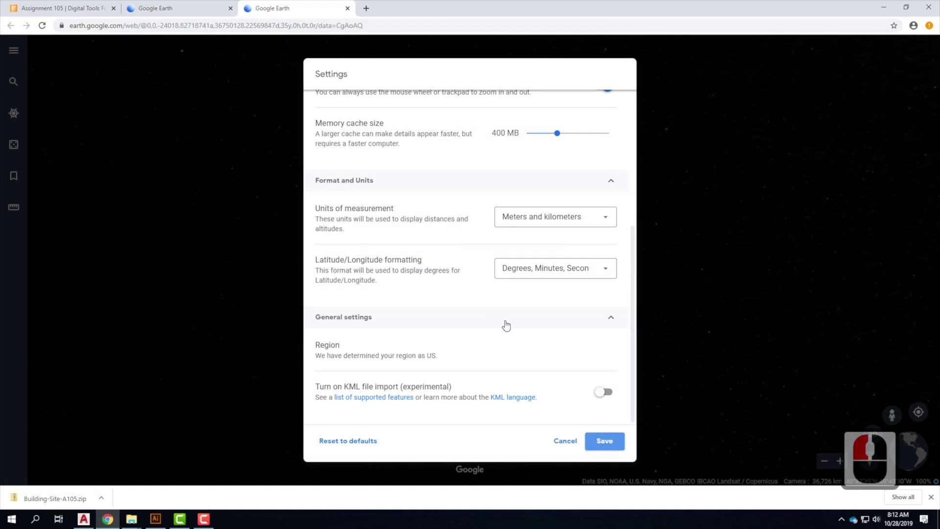
scroll(504, 326, "down", 7)
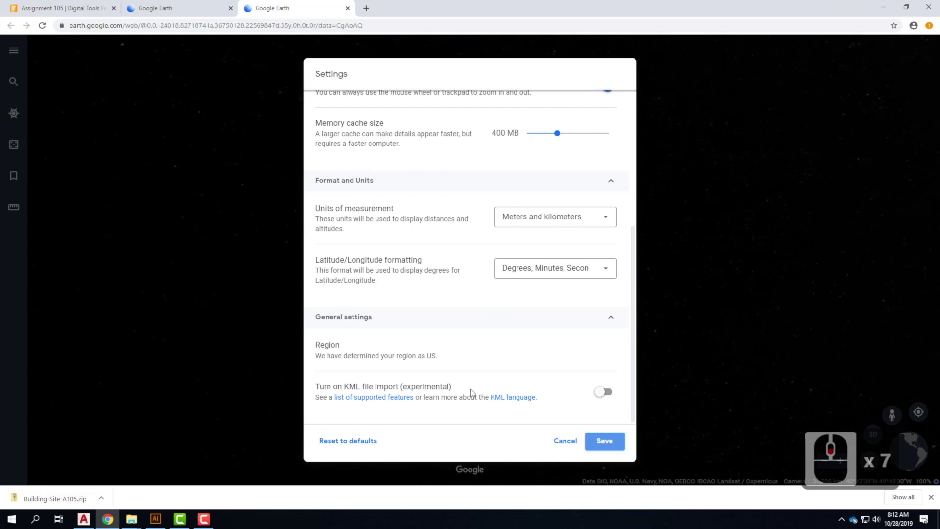
left_click(599, 392)
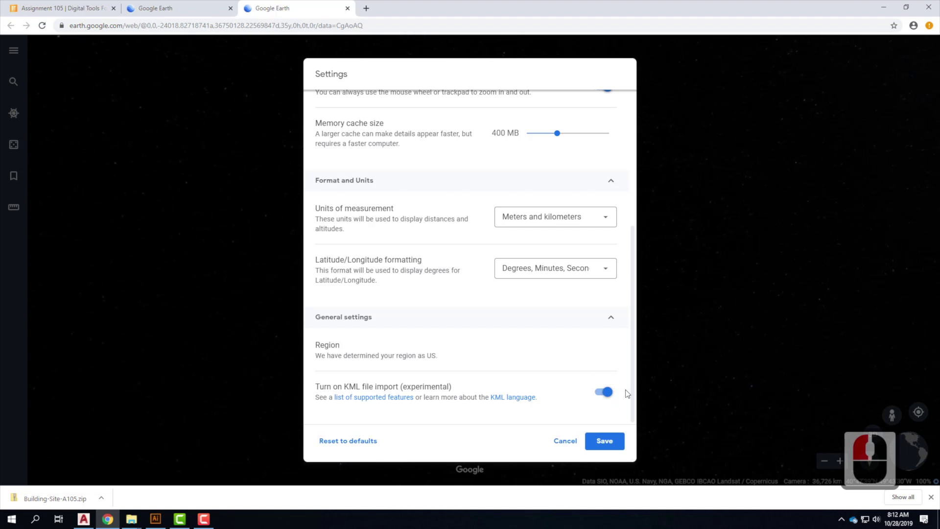
left_click(605, 441)
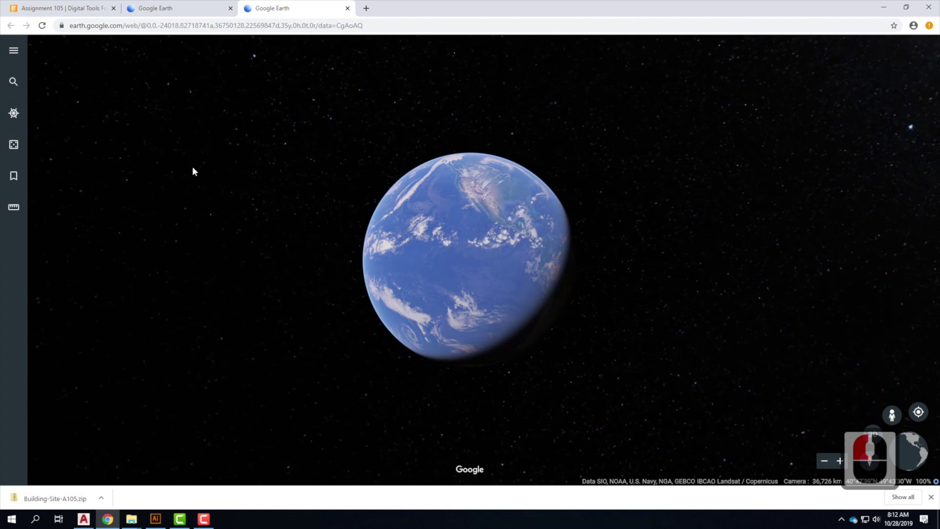
Import Building Site A105.kmz into My Places from the Building-Site-A105 folder in Downloads
left_click(13, 177)
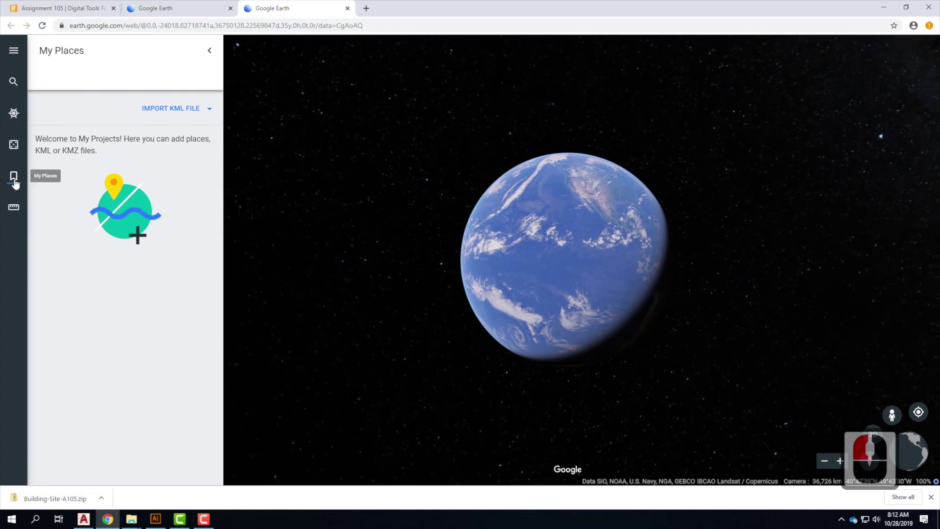
left_click(169, 108)
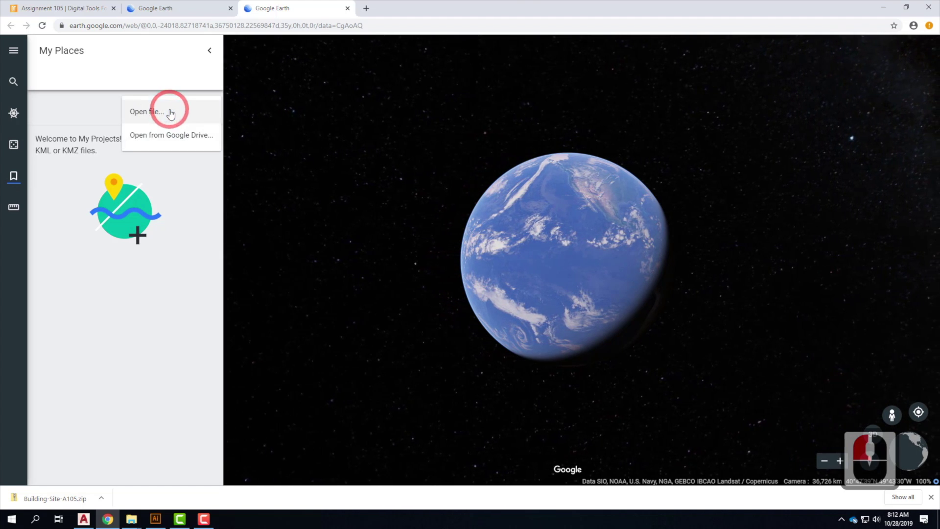
left_click(145, 111)
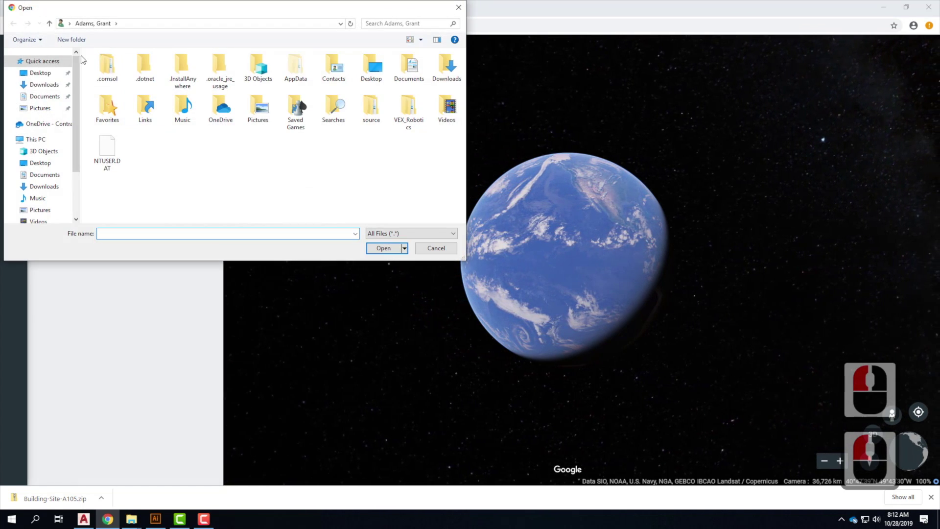
left_click(45, 84)
left_click(121, 91)
double_click(125, 67)
left_click(115, 79)
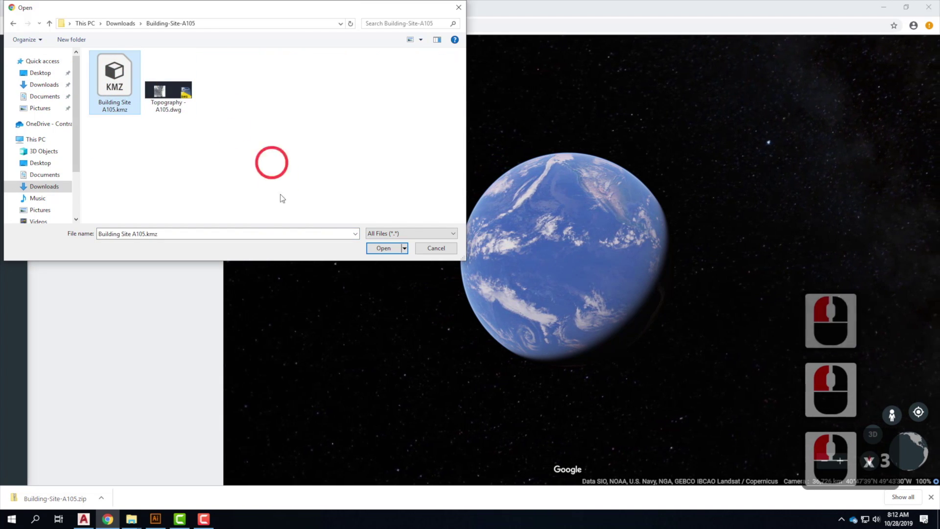
left_click(384, 248)
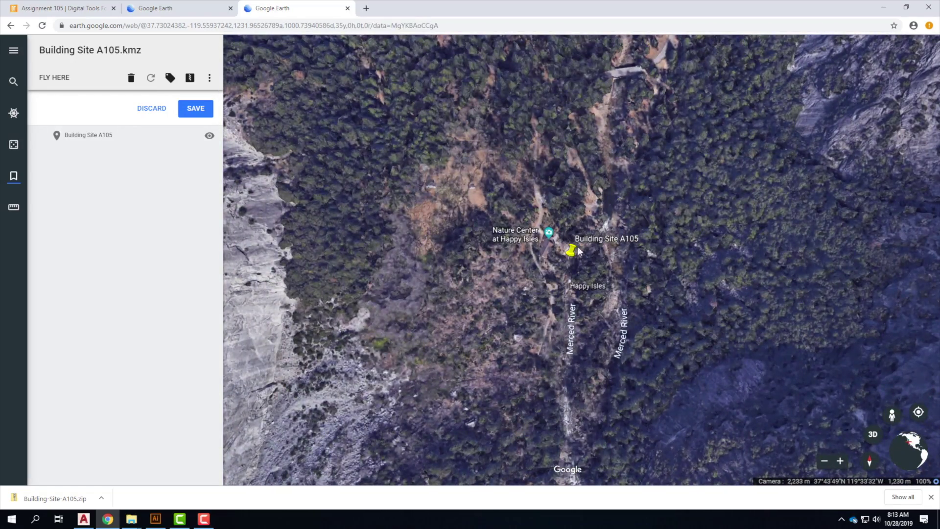
Examine the Building Site A105 pin and the surrounding valley from above, both close up and from afar
scroll(546, 251, "down", 3)
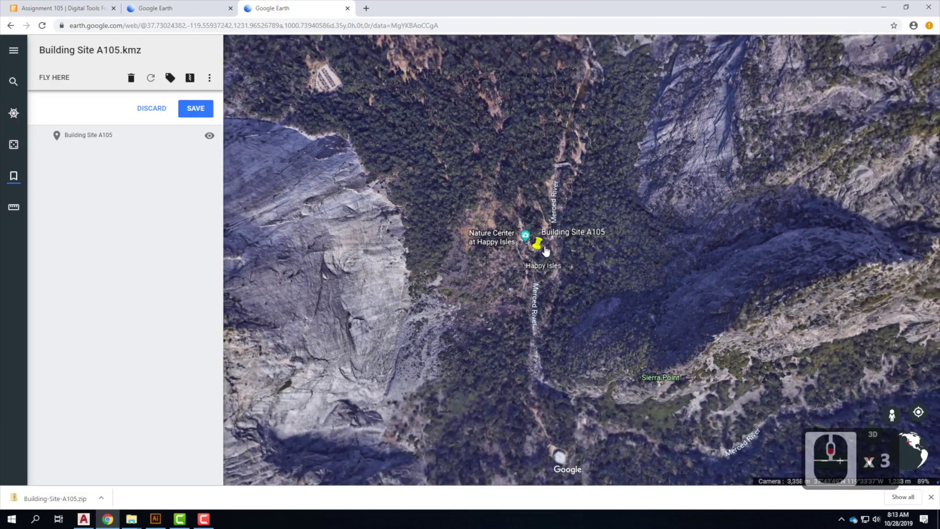
scroll(546, 250, "up", 7)
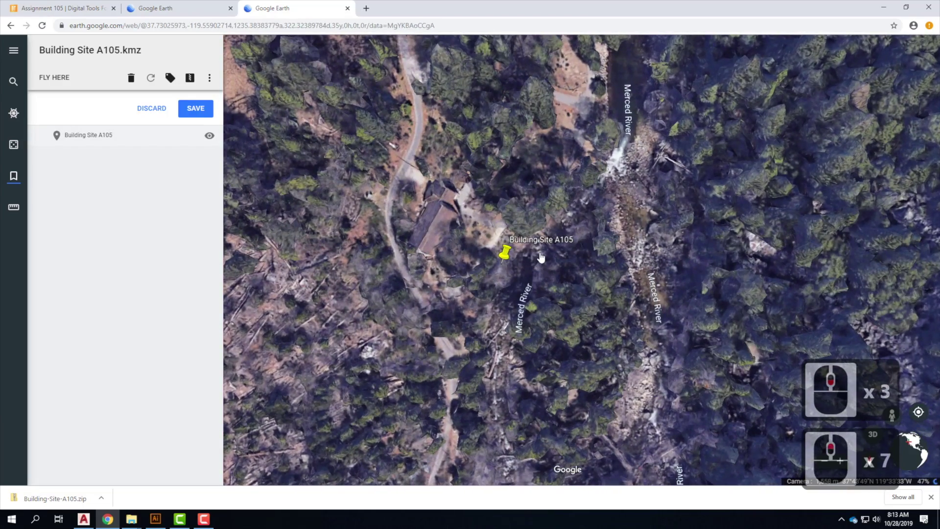
scroll(510, 255, "down", 5)
scroll(510, 255, "down", 7)
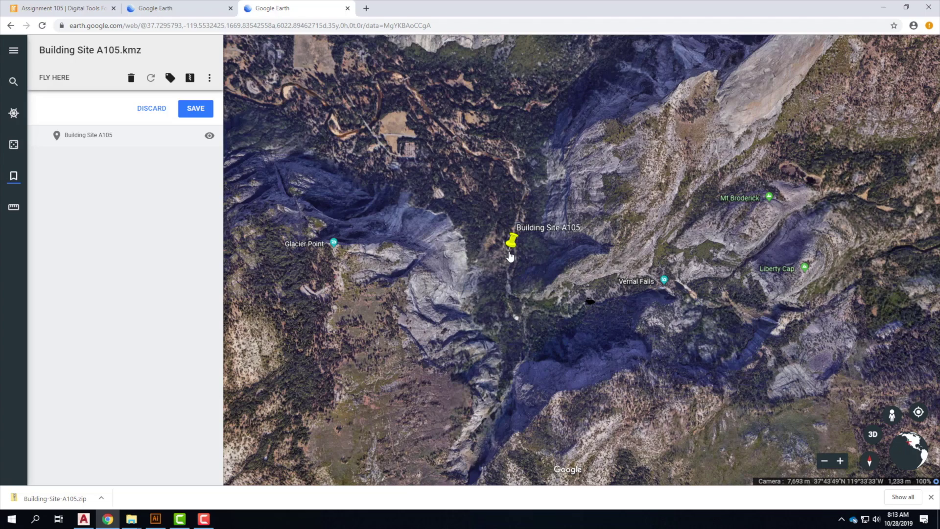
scroll(516, 247, "up", 3)
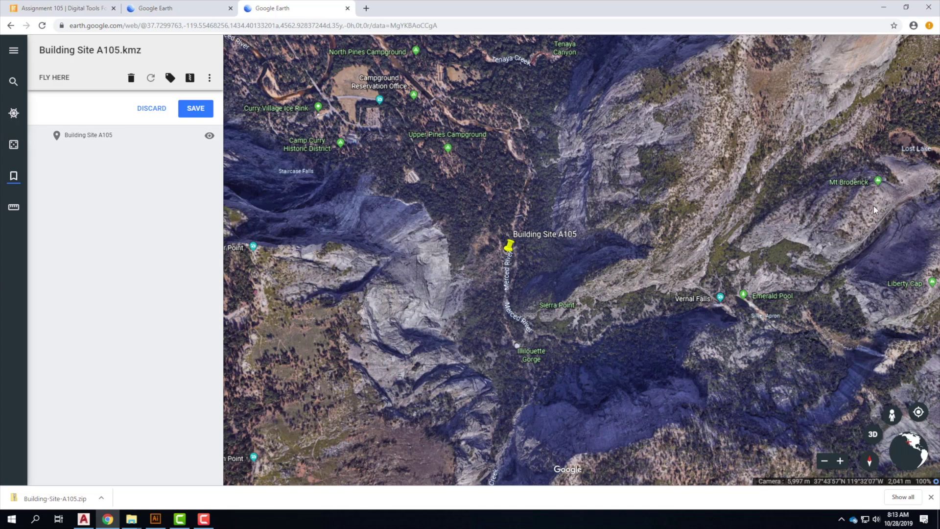
Show the site in 3D and examine the terrain, river and Nature Center around the Building Site A105 pin
left_click(872, 435)
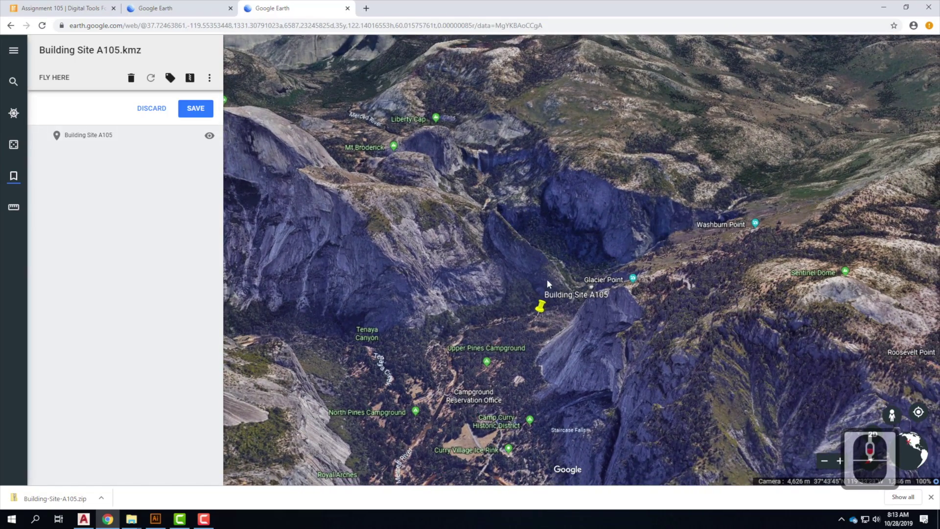
scroll(541, 322, "down", 2)
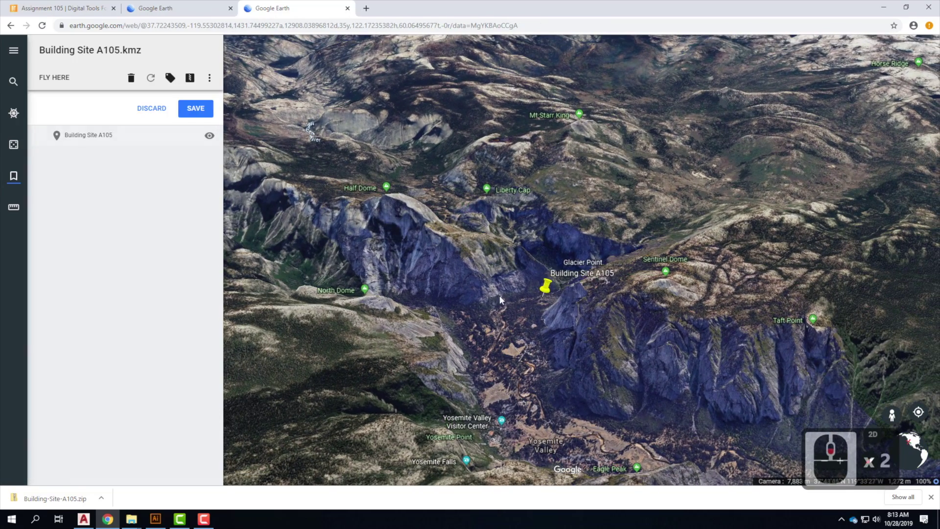
scroll(481, 274, "up", 2)
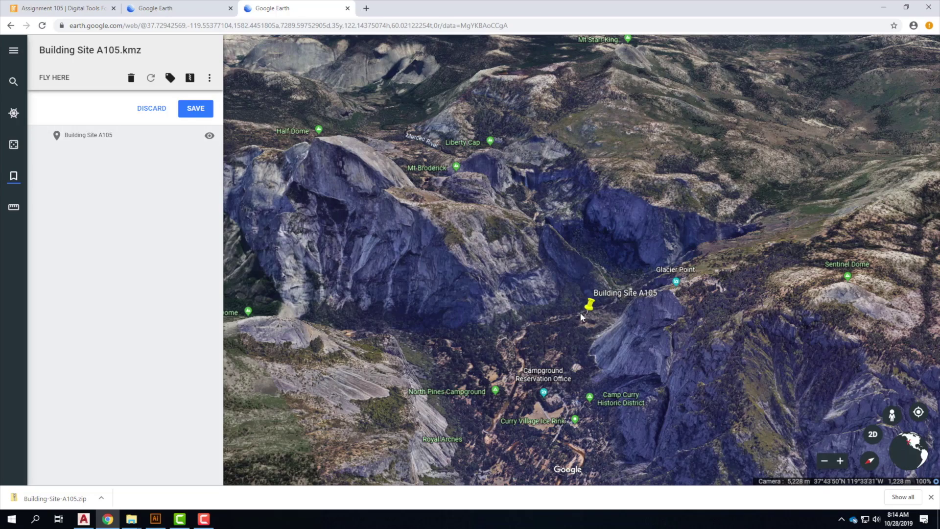
scroll(581, 317, "up", 9)
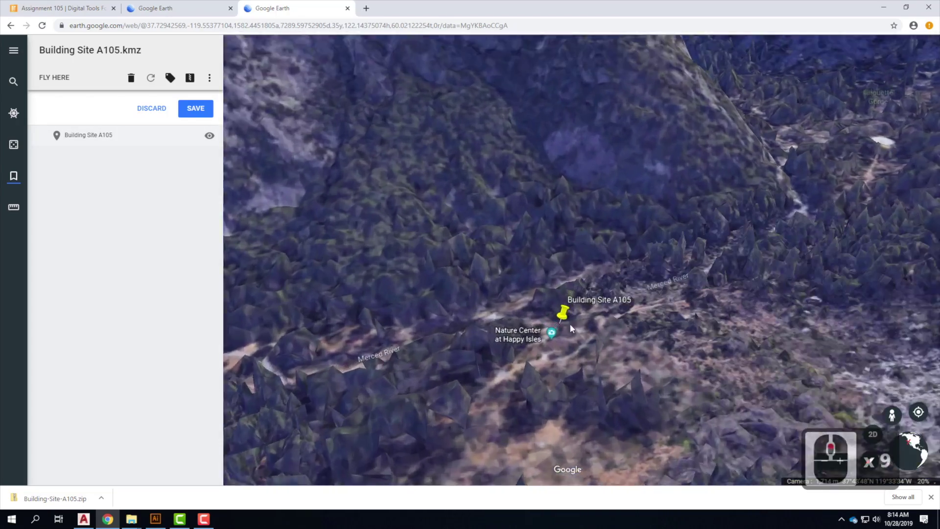
scroll(572, 329, "up", 1)
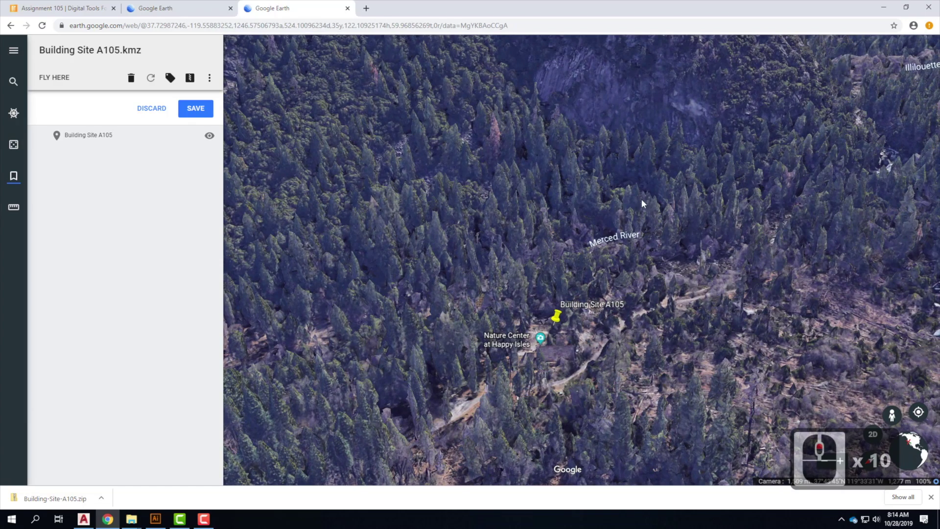
left_click_drag(449, 265, 434, 282)
left_click_drag(602, 256, 575, 300)
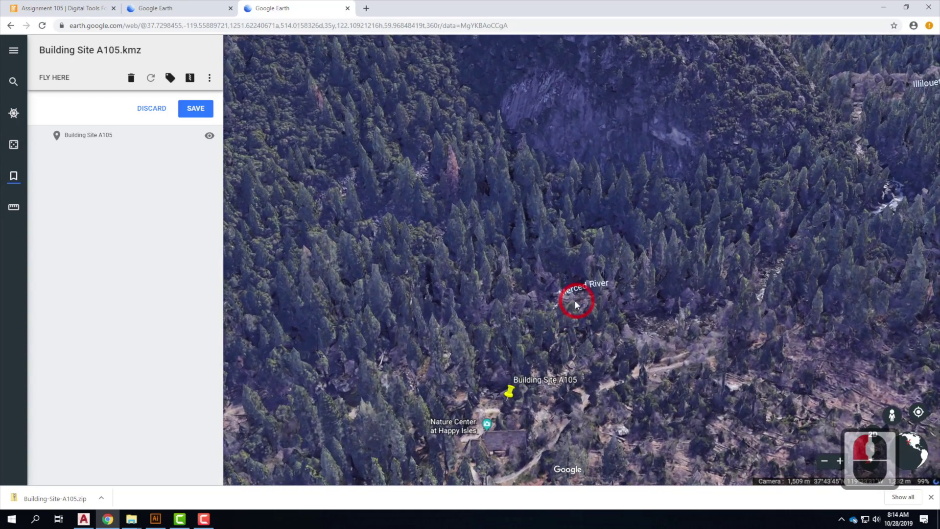
scroll(512, 408, "up", 8)
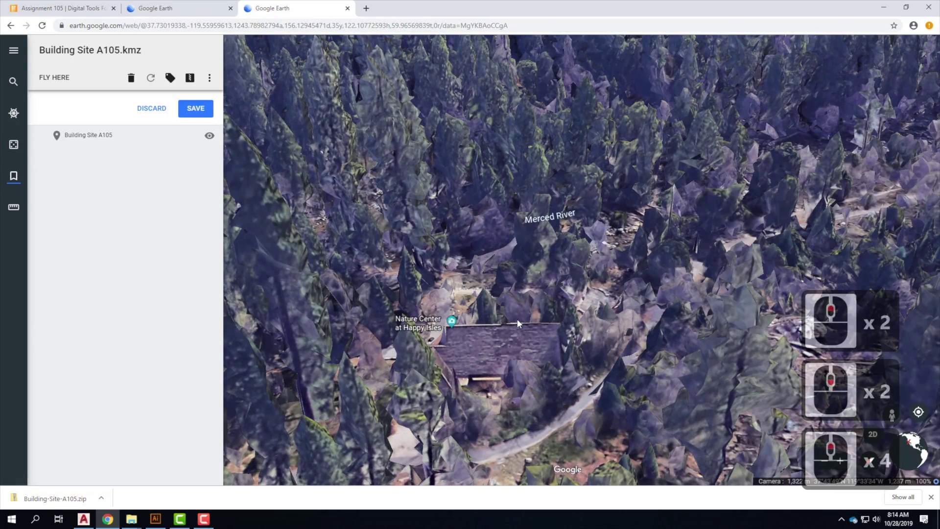
scroll(517, 319, "down", 6)
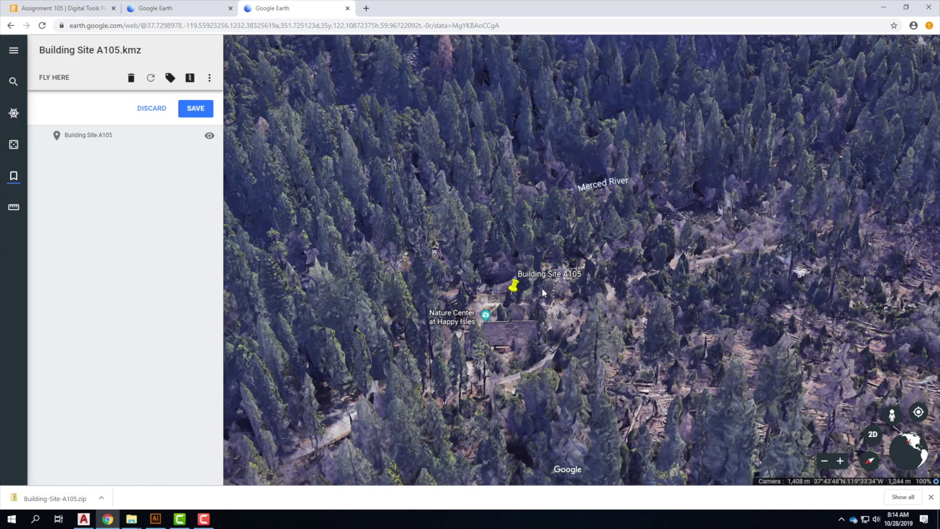
scroll(514, 316, "down", 10)
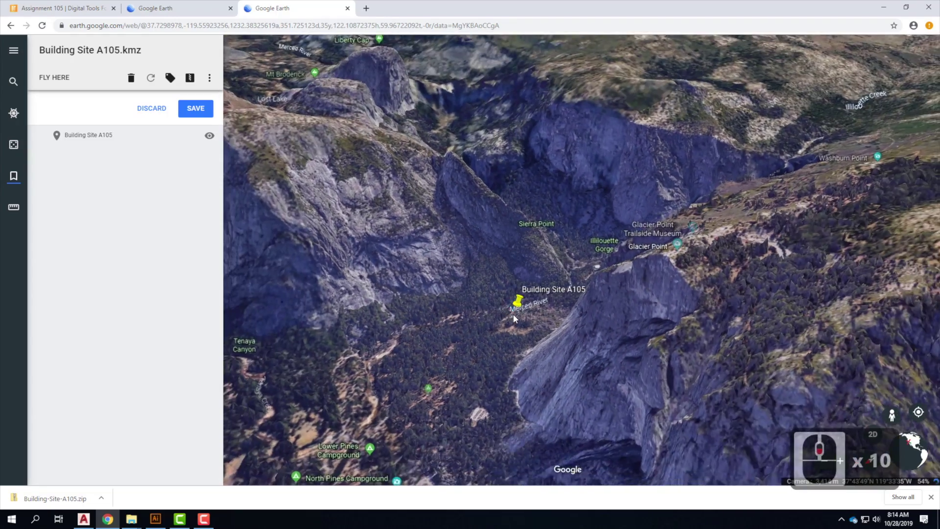
Examine the wider region around the Building Site A105 pin and the slopes toward Washburn Point, closing the Yosemite West place card
scroll(513, 314, "down", 2)
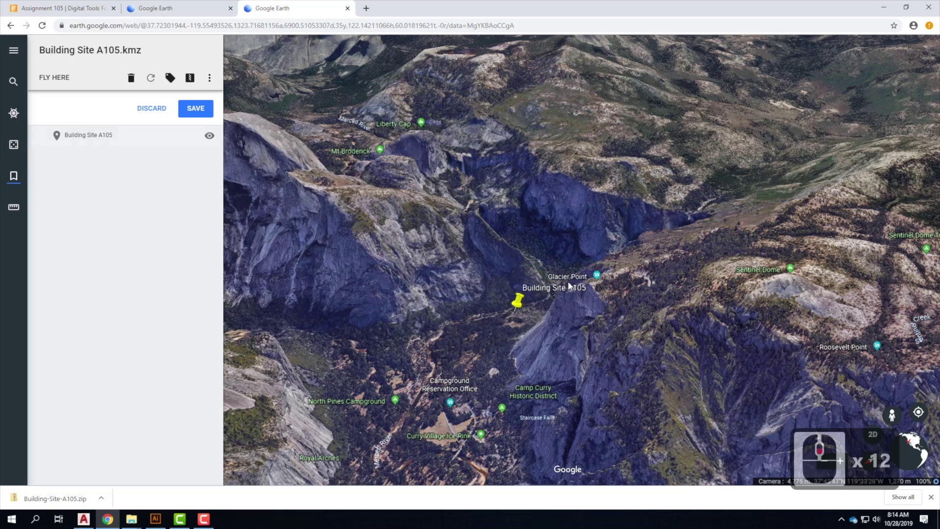
left_click_drag(720, 239, 668, 280)
right_click_drag(668, 281, 912, 439)
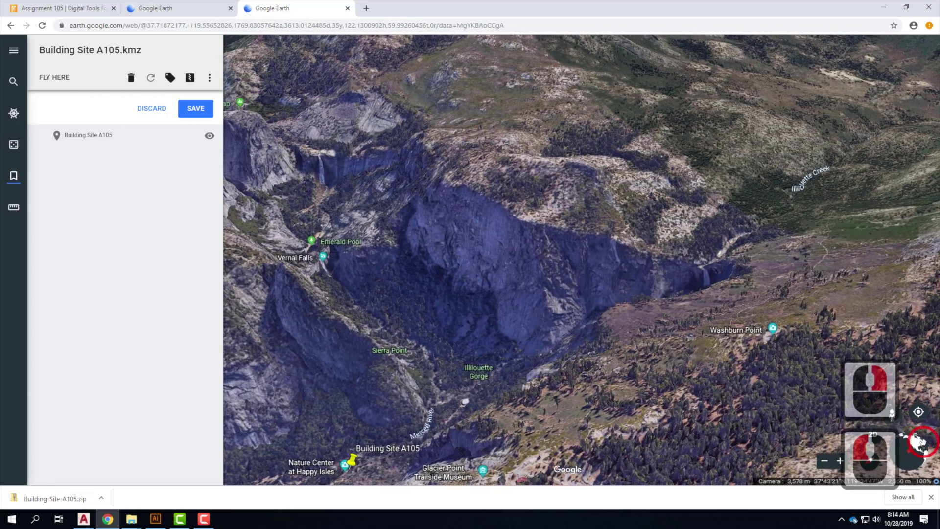
left_click(910, 443)
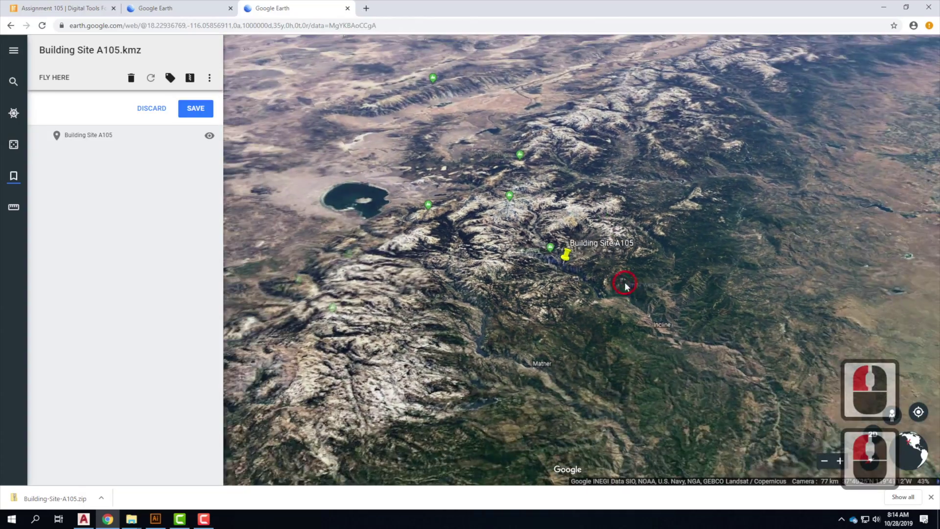
left_click(563, 244)
scroll(563, 244, "up", 12)
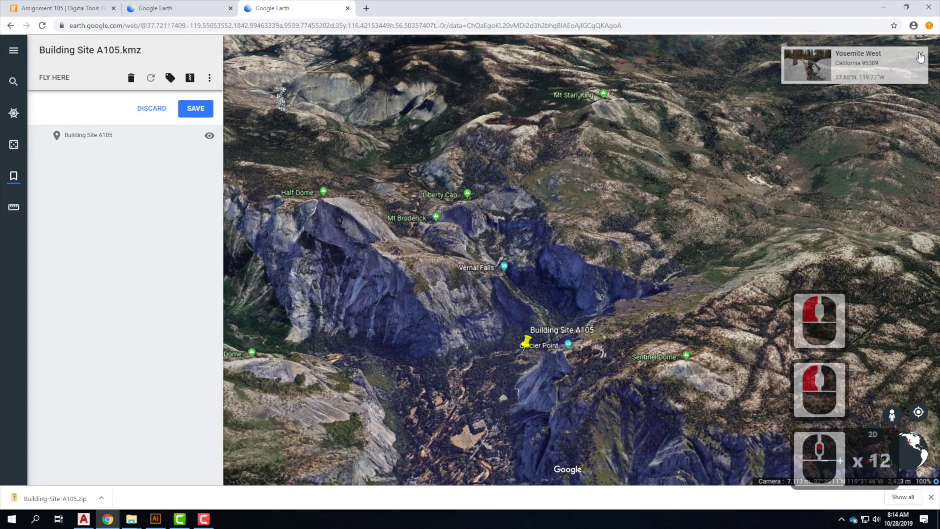
left_click(921, 55)
double_click(595, 323)
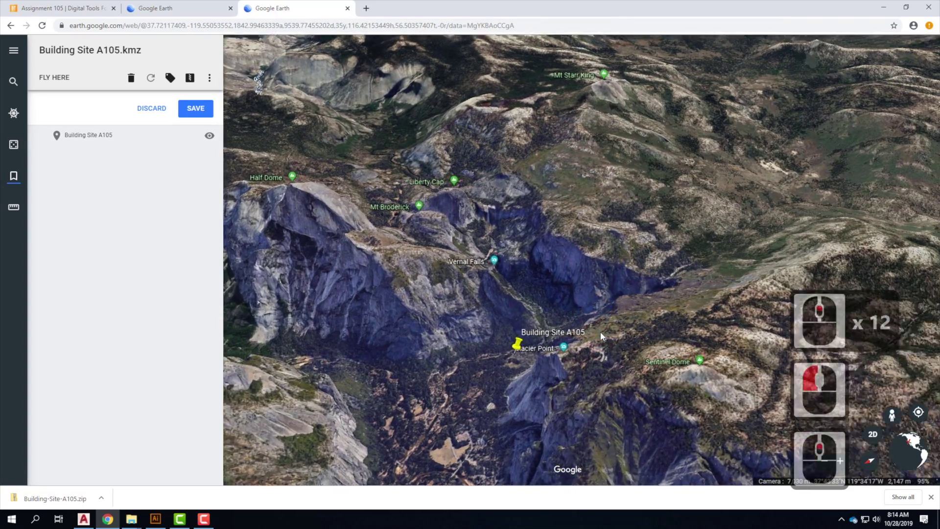
scroll(630, 315, "up", 2)
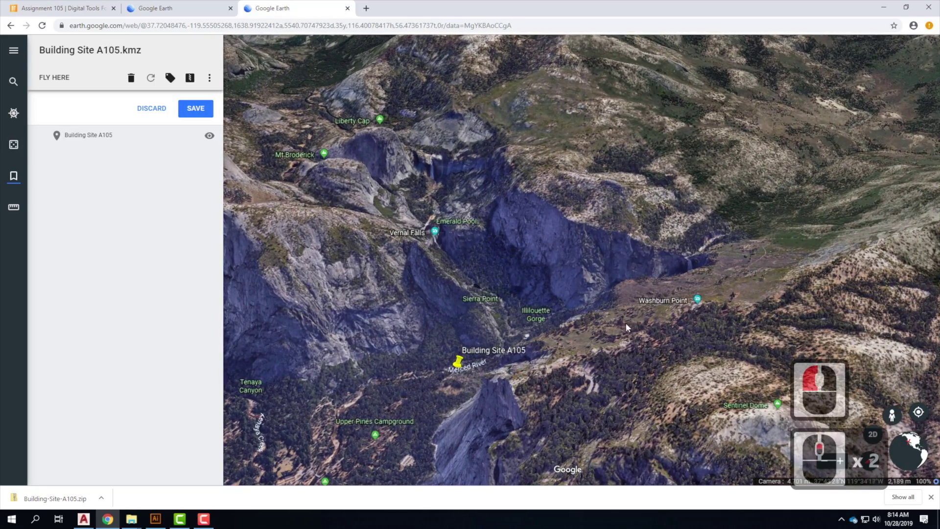
Examine the cliffs east of the Building Site A105 pin, from Sierra Point and Vernal Falls up to Mt Broderick and Liberty Cap
left_click(618, 314)
middle_click_drag(619, 313, 634, 272)
scroll(737, 229, "up", 1)
scroll(729, 284, "up", 5)
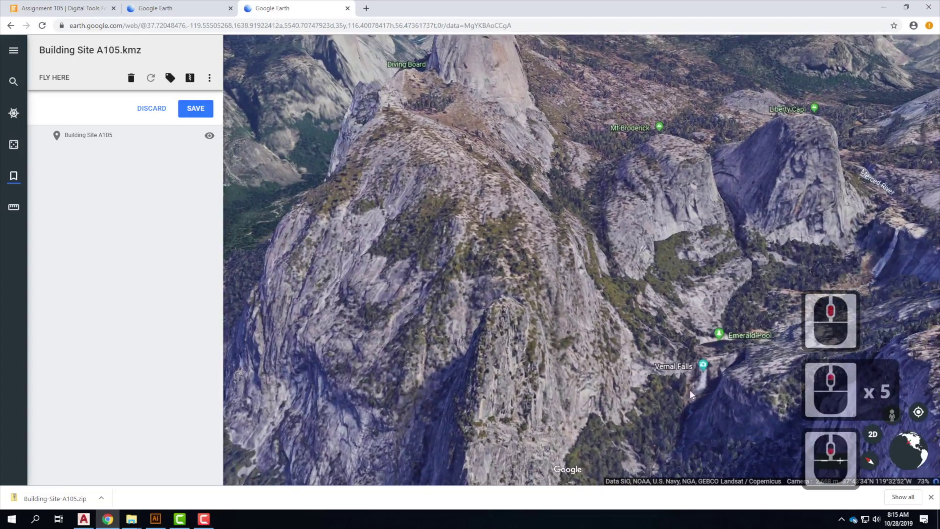
middle_click_drag(771, 342, 687, 237)
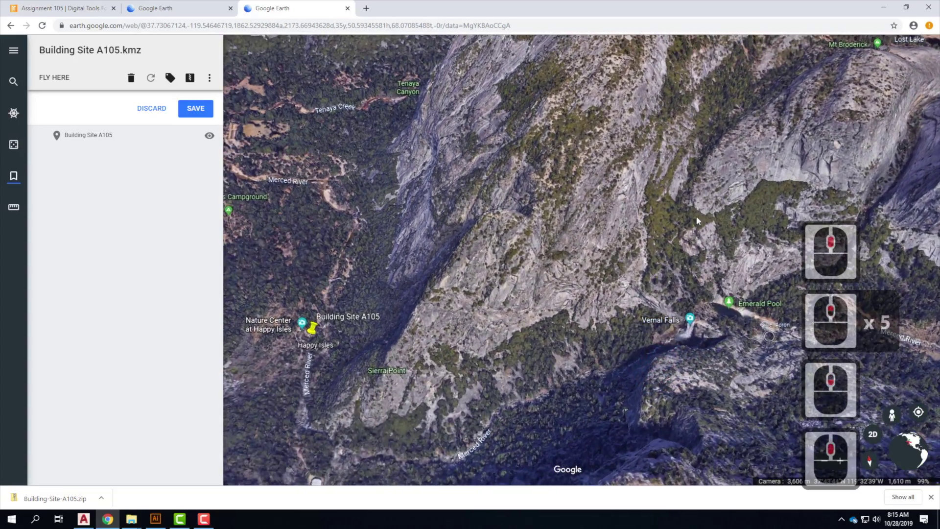
scroll(550, 277, "down", 5)
scroll(700, 221, "up", 3)
scroll(474, 294, "down", 3)
scroll(539, 225, "up", 4)
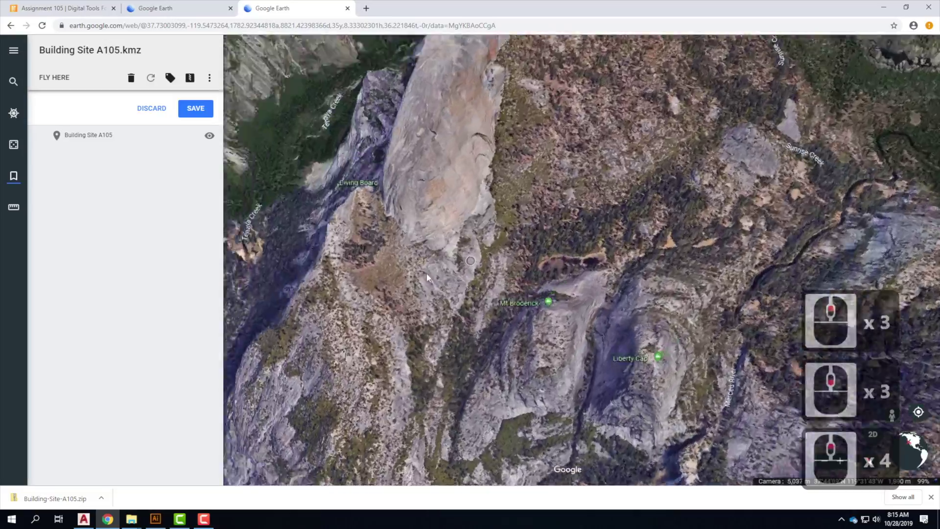
Examine Half Dome in 3D from the Lost Lake side and move in toward its eastern shoulder
middle_click_drag(427, 274, 230, 202)
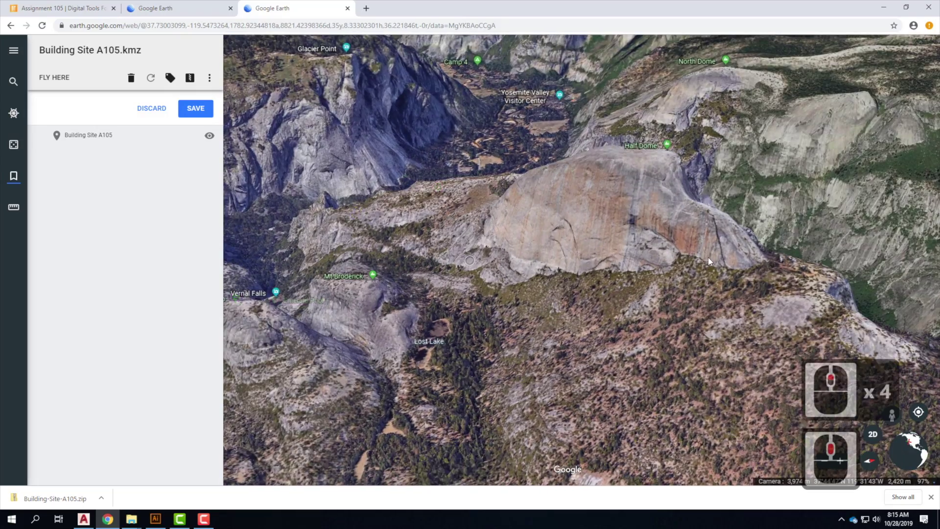
scroll(561, 269, "up", 6)
middle_click_drag(561, 269, 725, 317)
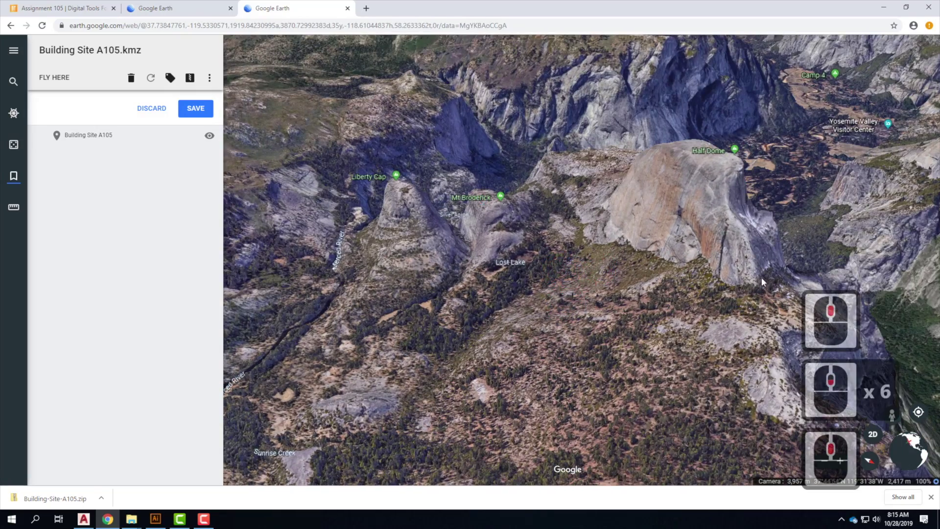
scroll(765, 260, "up", 8)
scroll(732, 263, "down", 2)
middle_click_drag(711, 331, 665, 312)
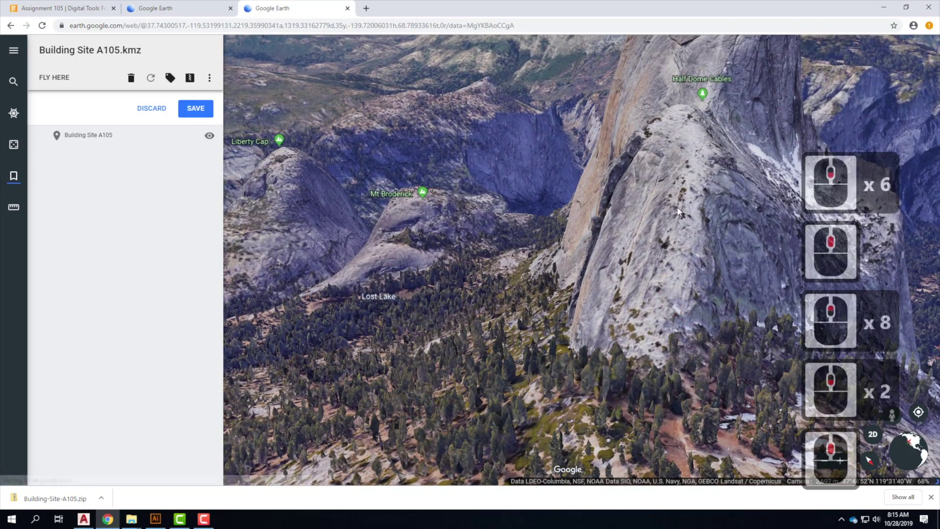
middle_click_drag(682, 116, 650, 170)
scroll(657, 160, "down", 4)
scroll(639, 177, "up", 9)
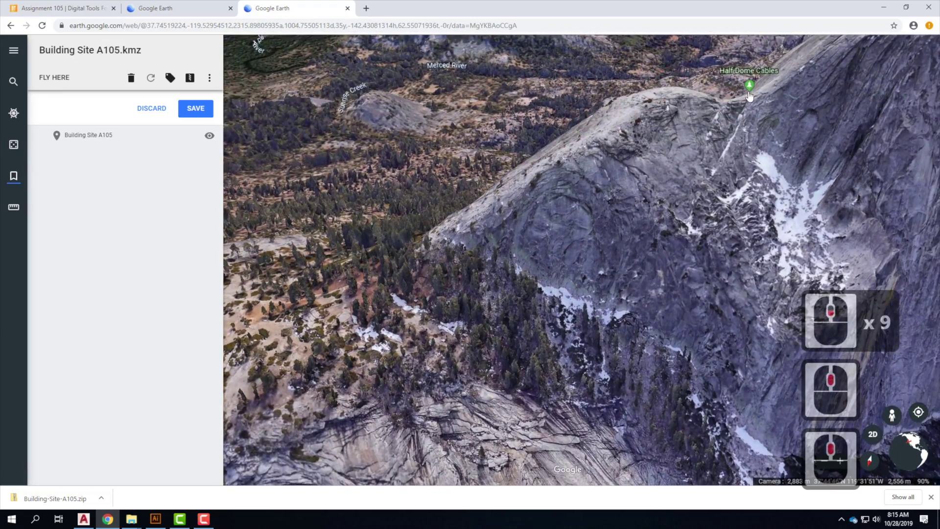
Examine the saddle at the Half Dome Cables and the ascent from there to the summit
middle_click_drag(672, 88, 757, 97)
scroll(757, 98, "up", 5)
scroll(715, 114, "down", 4)
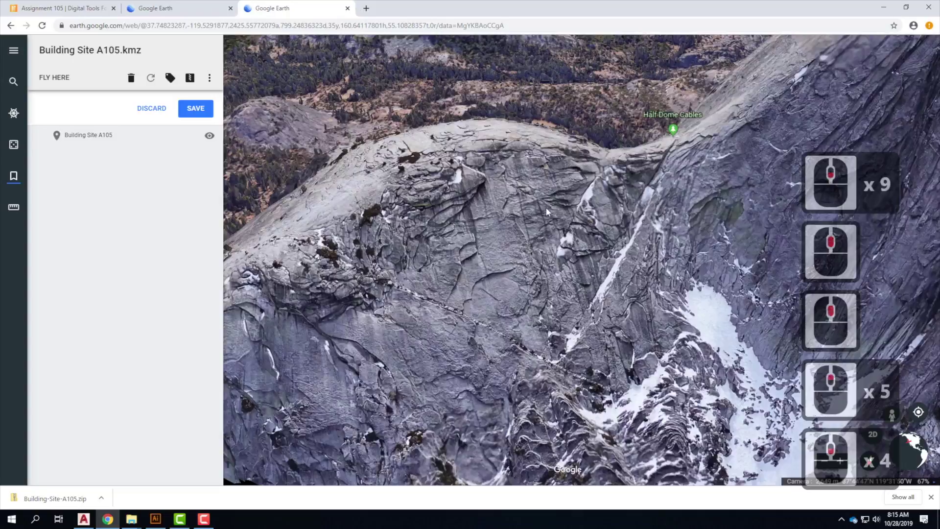
middle_click_drag(644, 155, 643, 155)
scroll(777, 77, "up", 2)
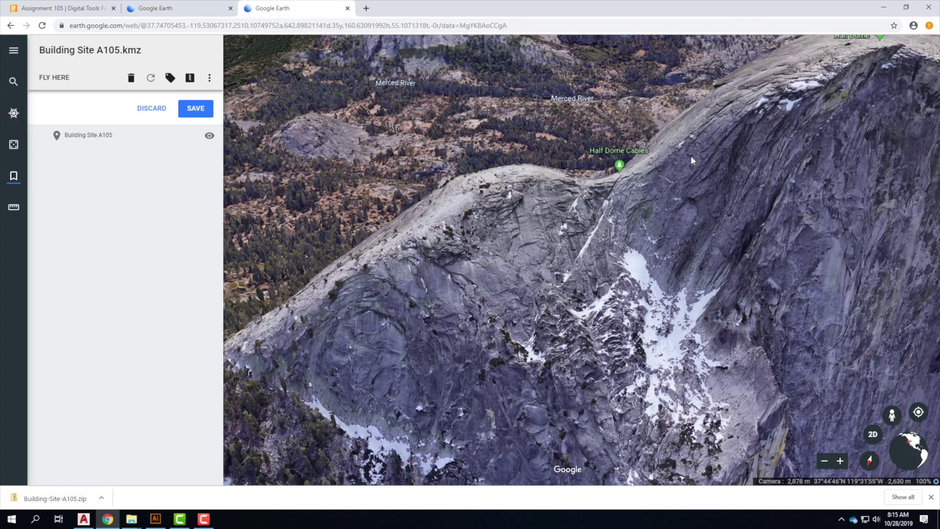
scroll(647, 165, "down", 2)
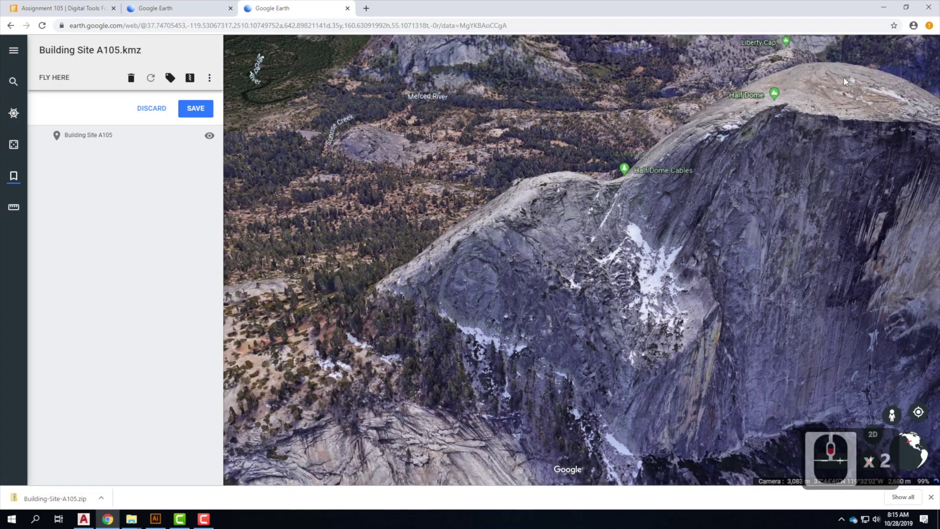
scroll(844, 77, "up", 1)
scroll(854, 115, "up", 2)
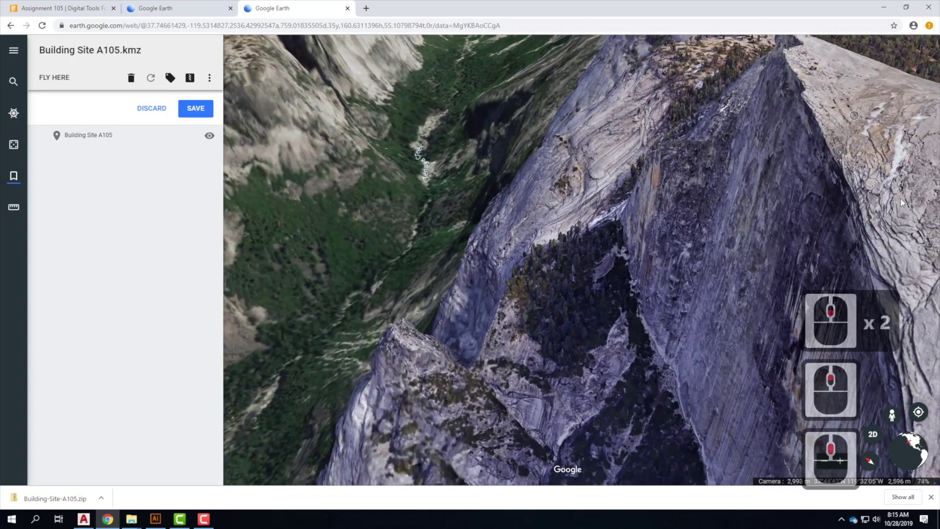
Examine Half Dome's summit surface up close and the drop to the valley behind it
middle_click_drag(901, 198, 828, 147)
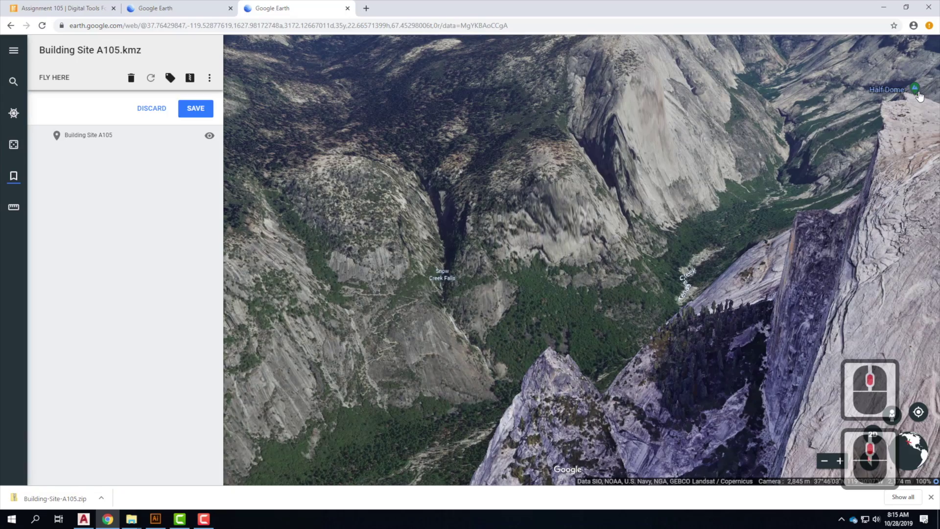
scroll(627, 178, "up", 1)
scroll(627, 178, "down", 2)
scroll(737, 154, "up", 3)
scroll(547, 154, "down", 1)
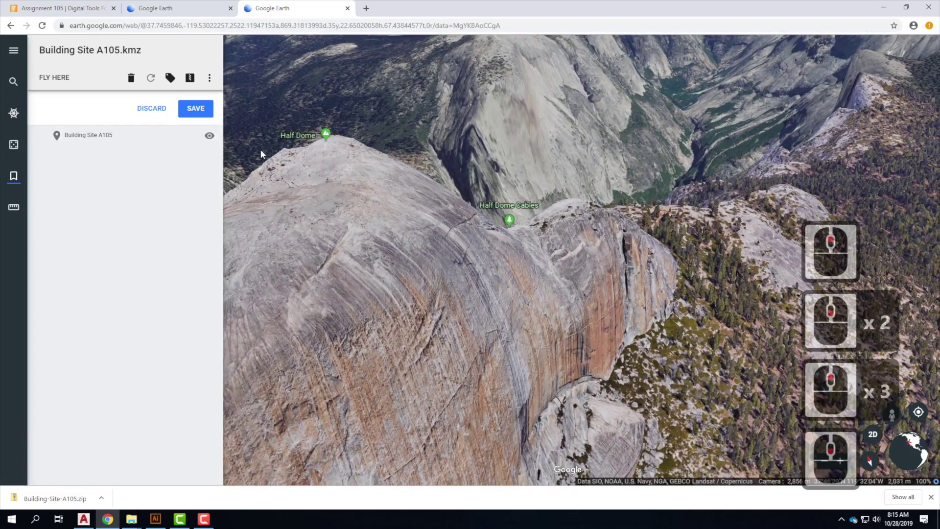
scroll(290, 152, "up", 1)
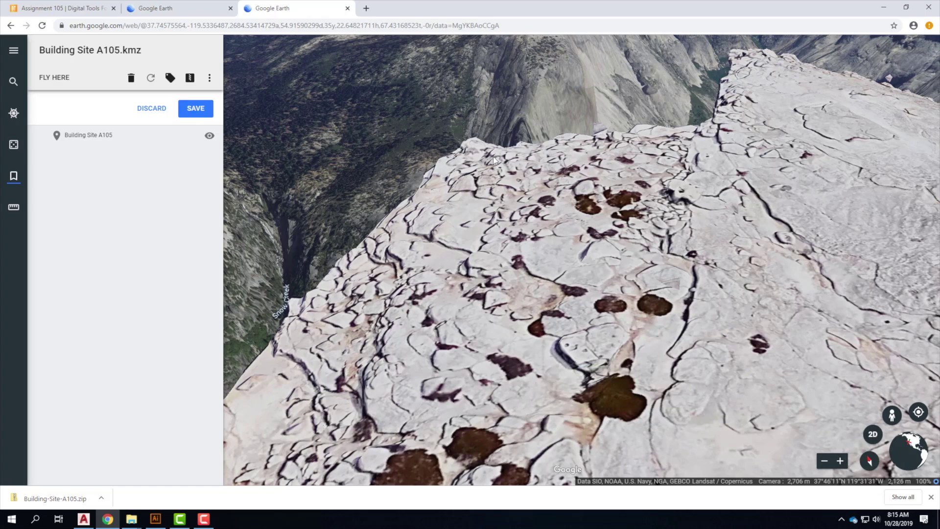
scroll(492, 156, "down", 3)
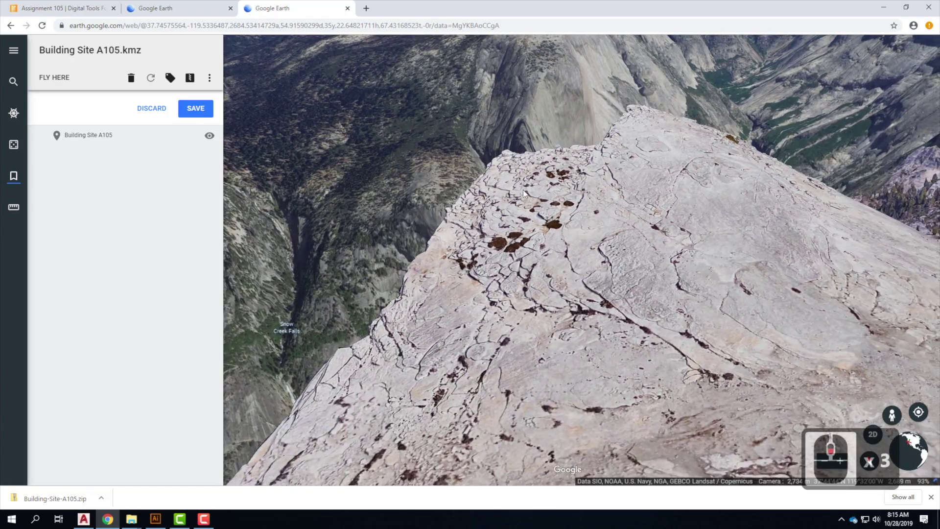
scroll(575, 215, "down", 4)
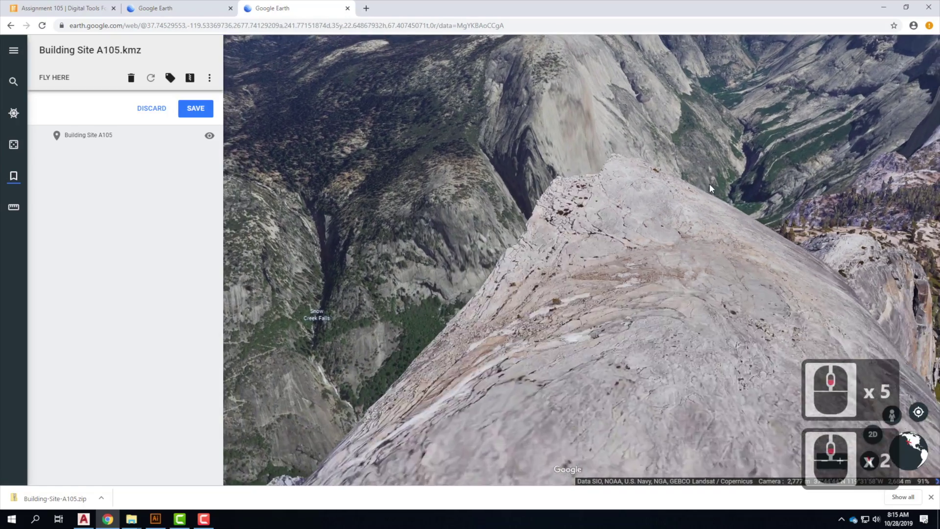
middle_click_drag(694, 196, 645, 225)
scroll(660, 204, "down", 1)
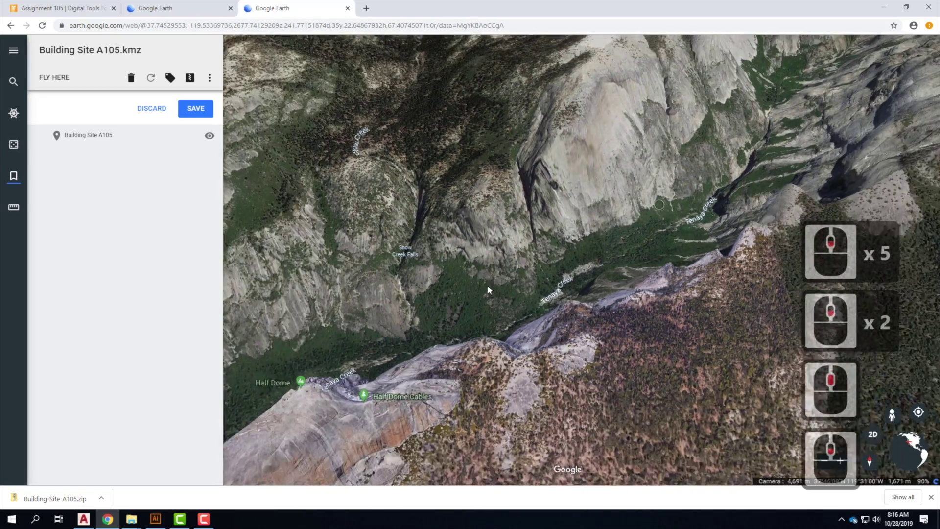
Examine the view from above Half Dome's summit across Tenaya Creek to Snow Creek Falls
scroll(356, 359, "up", 7)
scroll(356, 358, "up", 1)
scroll(250, 361, "down", 1)
scroll(286, 387, "up", 2)
scroll(293, 386, "down", 1)
scroll(343, 433, "up", 1)
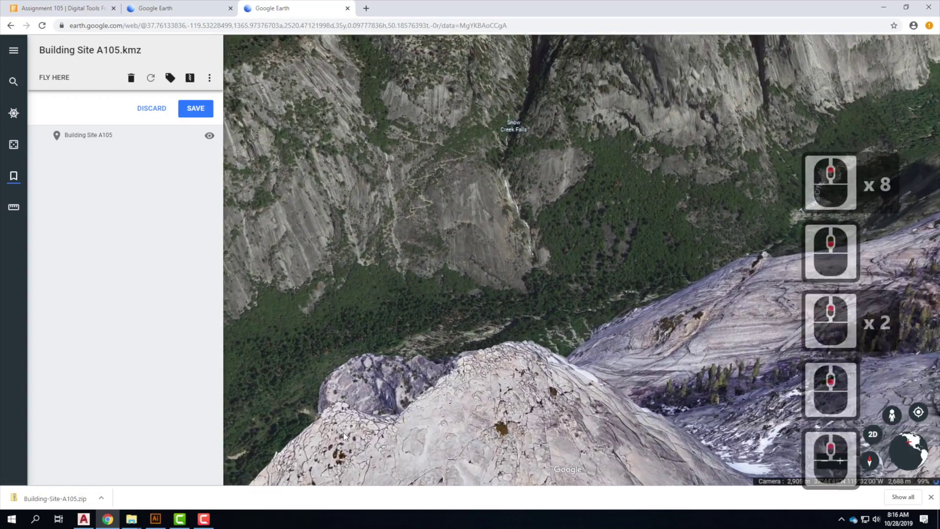
scroll(342, 433, "up", 1)
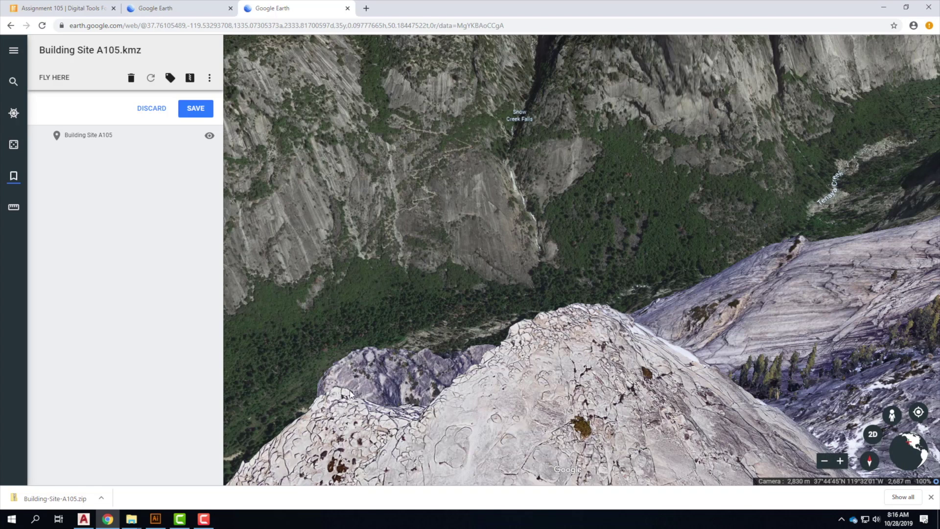
Return from Half Dome to the Building Site A105 pin and examine the forested valley floor around it
scroll(482, 368, "down", 6)
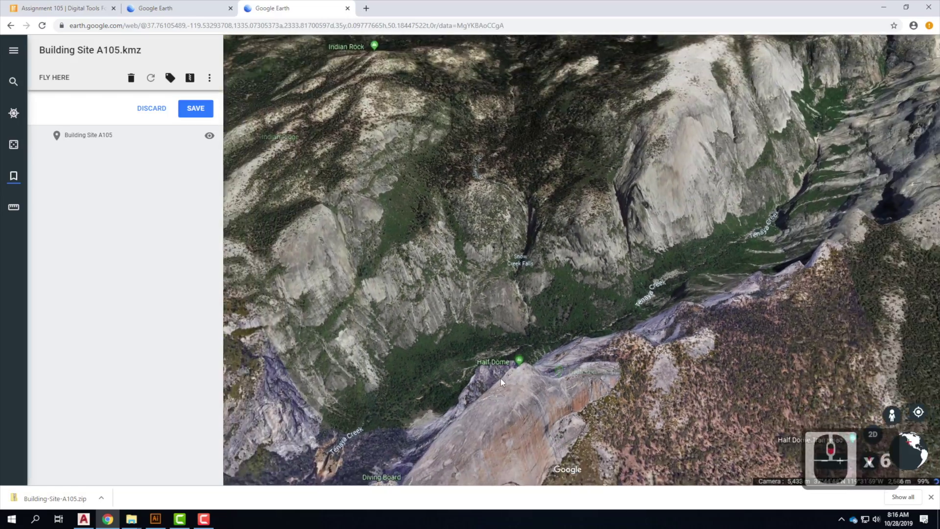
scroll(500, 378, "down", 2)
middle_click_drag(501, 378, 598, 383)
scroll(597, 383, "down", 2)
scroll(597, 383, "up", 2)
scroll(598, 386, "up", 3)
middle_click_drag(650, 366, 686, 311)
scroll(641, 338, "up", 5)
scroll(634, 327, "up", 4)
scroll(633, 317, "up", 2)
scroll(643, 322, "down", 3)
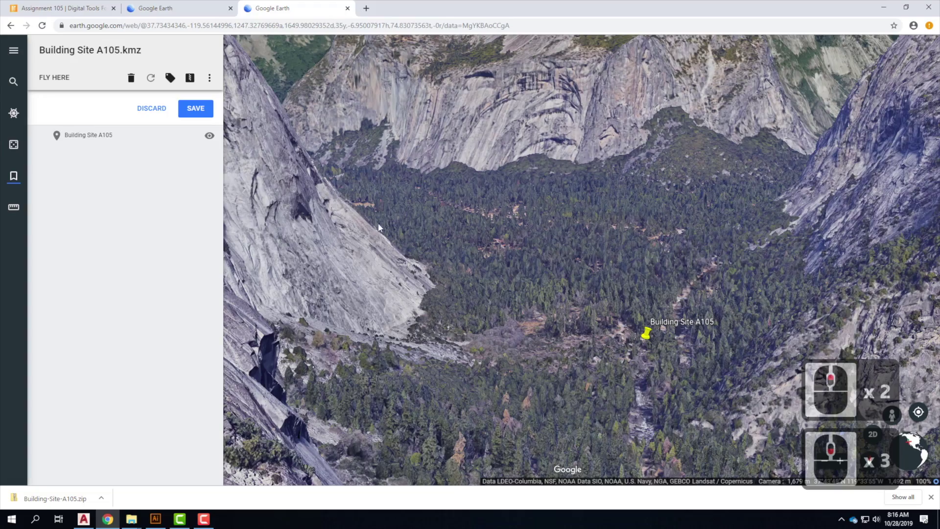
Examine the approach to the Building Site A105 pin from Illilouette Gorge along the Merced River, from afar and close up
scroll(583, 231, "up", 2)
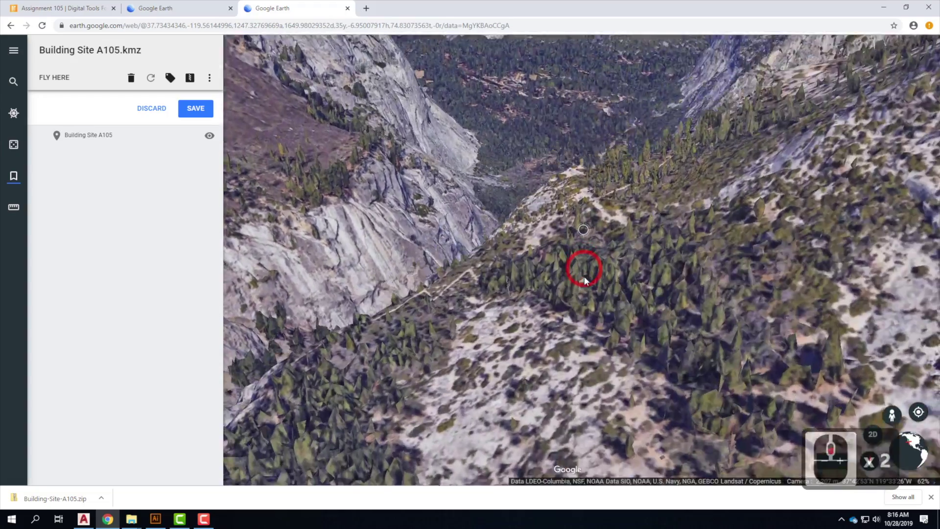
middle_click_drag(583, 276, 583, 289)
scroll(584, 289, "down", 3)
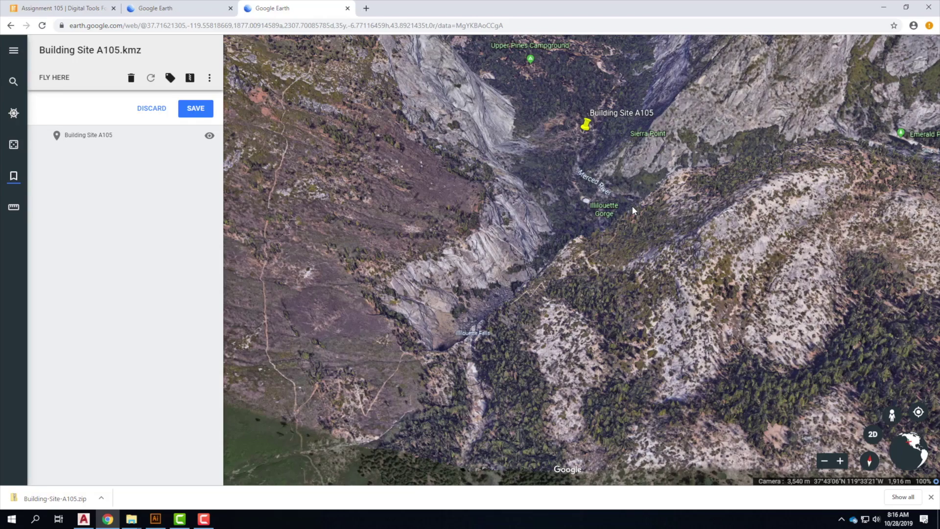
scroll(585, 115, "up", 3)
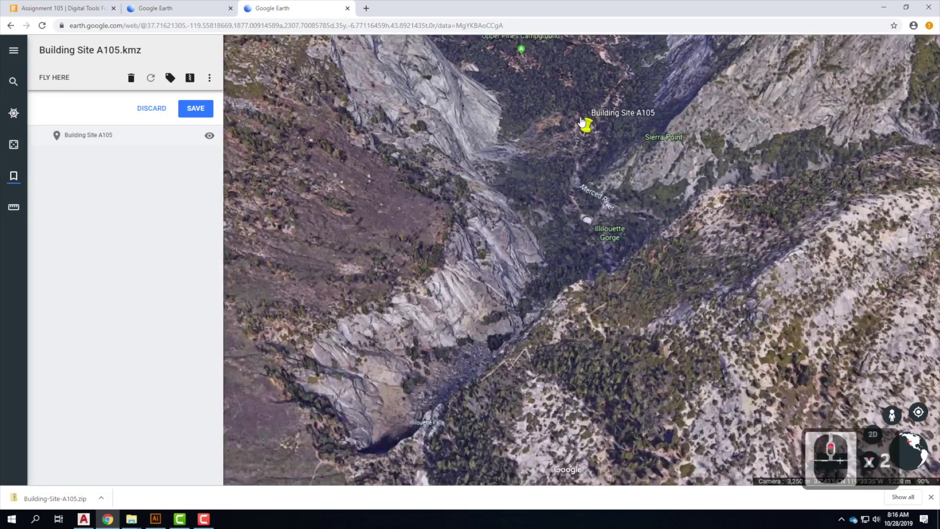
left_click(586, 132)
scroll(580, 112, "up", 4)
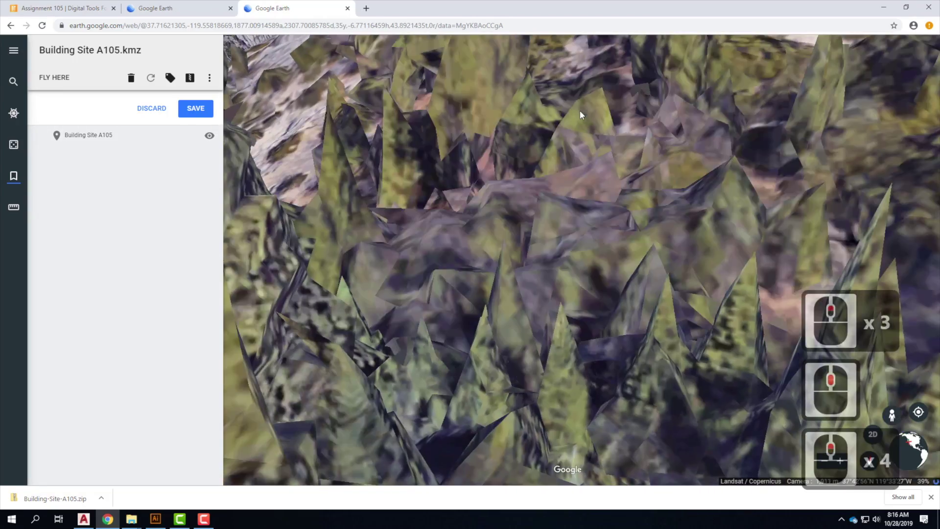
scroll(609, 198, "down", 9)
scroll(603, 212, "up", 6)
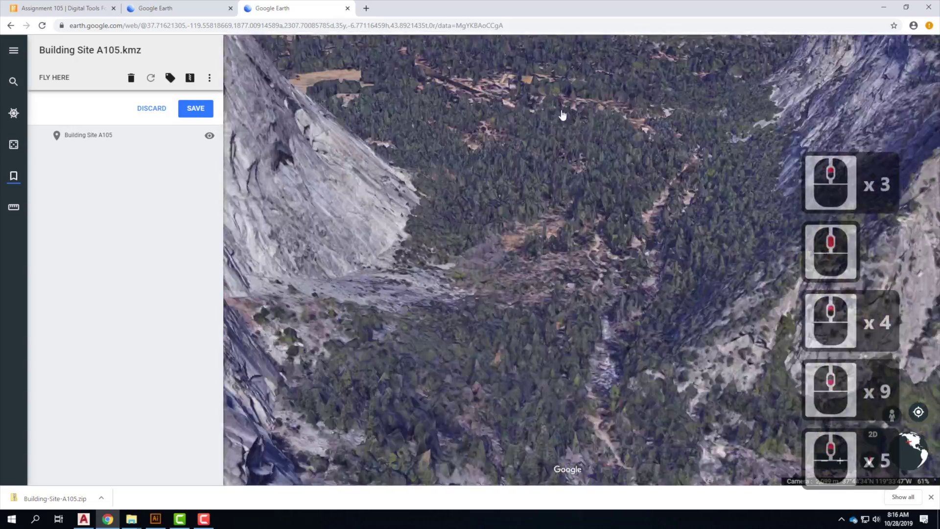
Examine the cliffs facing the site from just above the treetops, then the whole valley around the Building Site A105 pin
left_click_drag(603, 209, 622, 229)
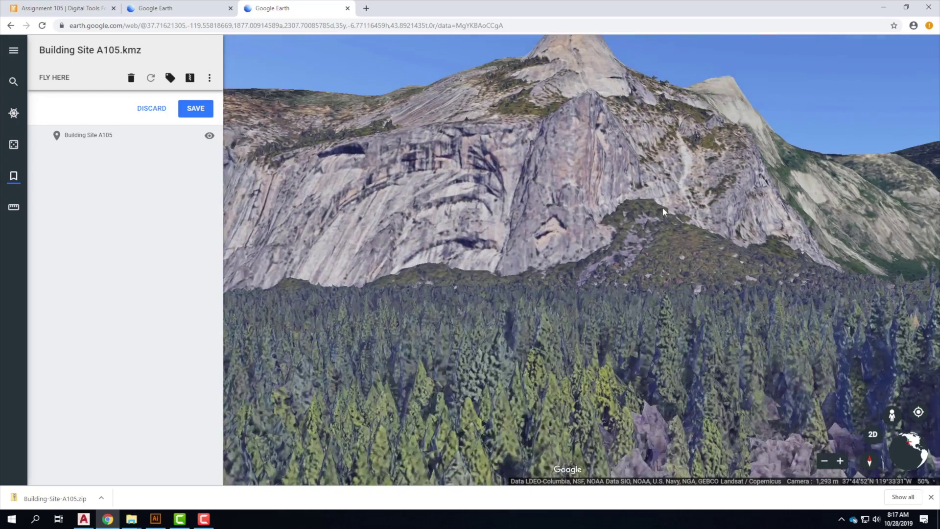
left_click_drag(663, 208, 604, 210, "shift")
scroll(604, 209, "down", 5)
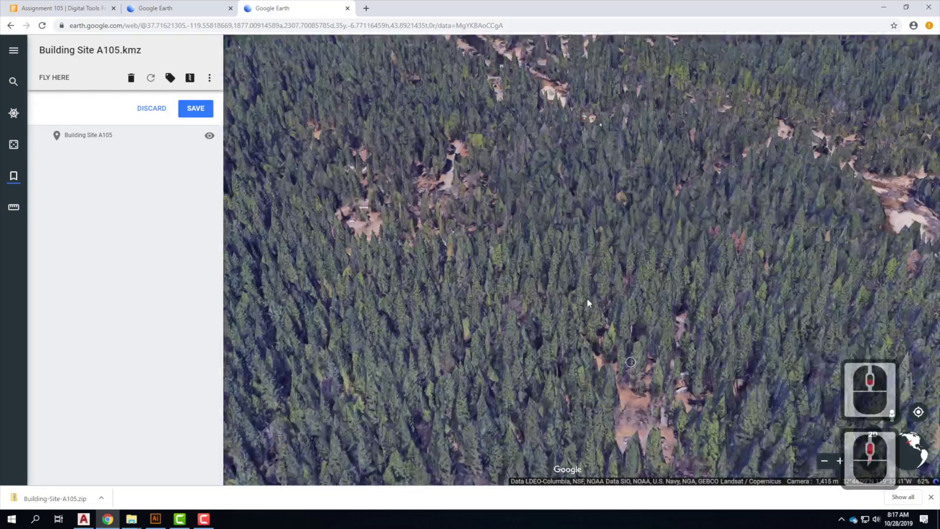
scroll(588, 305, "down", 3)
scroll(537, 317, "down", 2)
scroll(593, 341, "up", 4)
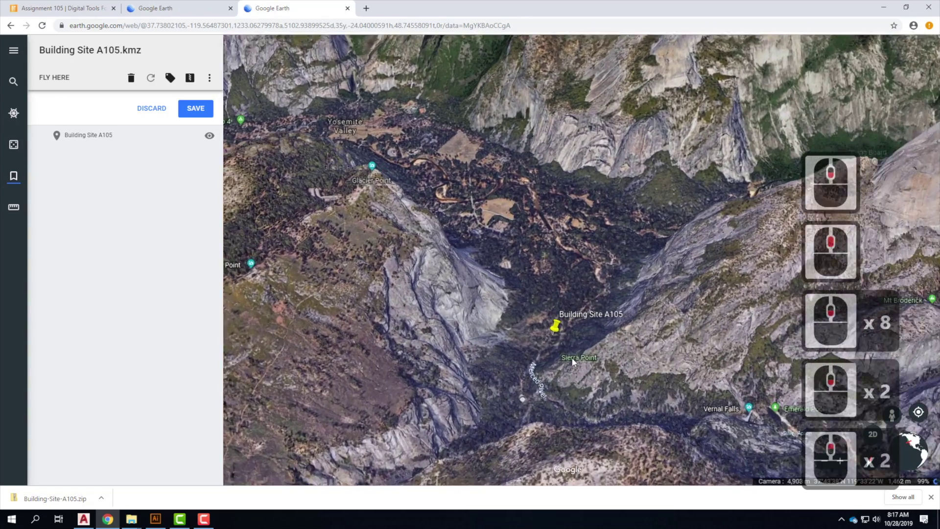
Examine the valley floor and campgrounds beyond the Building Site A105 pin, looking past Happy Isles from the Illilouette Gorge side
scroll(471, 345, "down", 2)
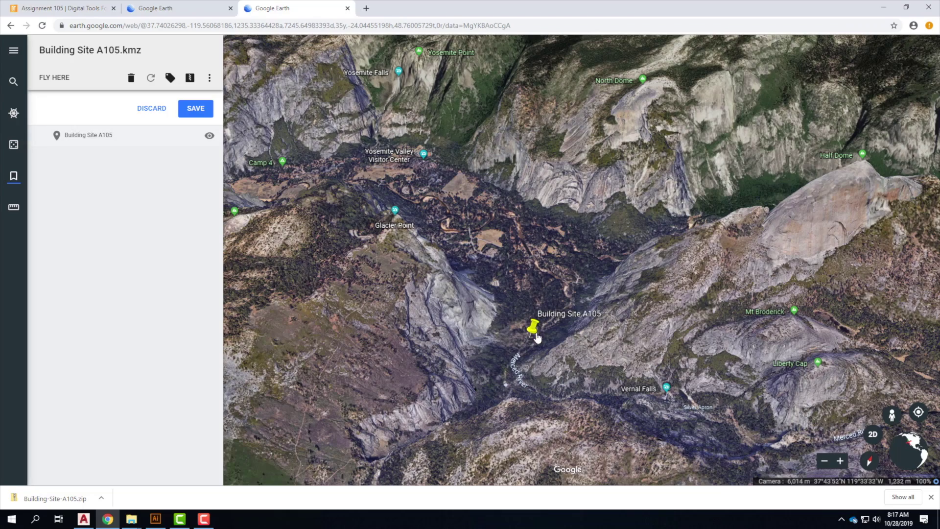
scroll(541, 326, "up", 3)
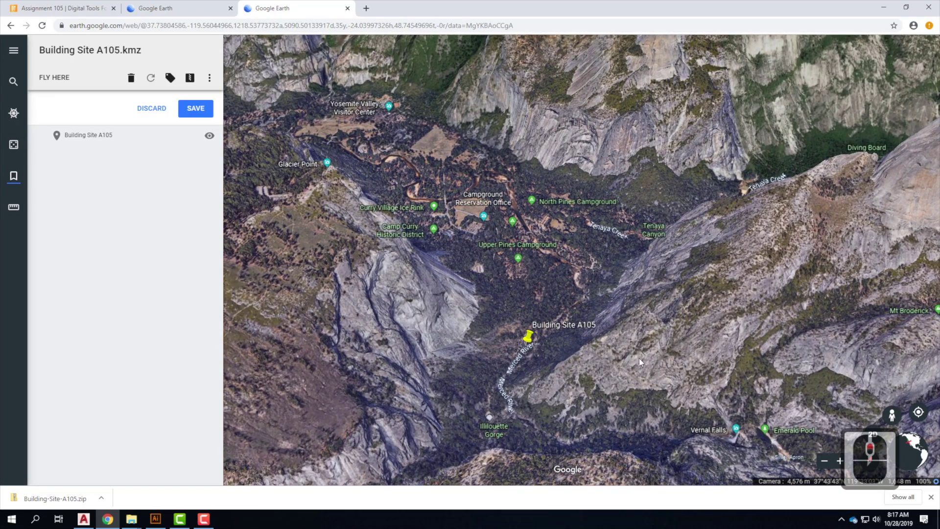
left_click_drag(639, 357, 587, 335, "shift")
scroll(545, 325, "up", 5)
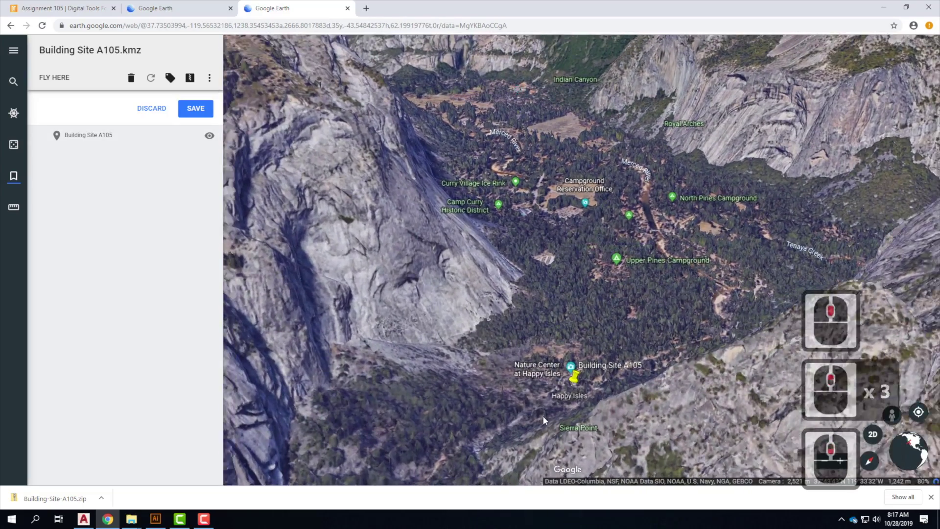
scroll(543, 419, "down", 2)
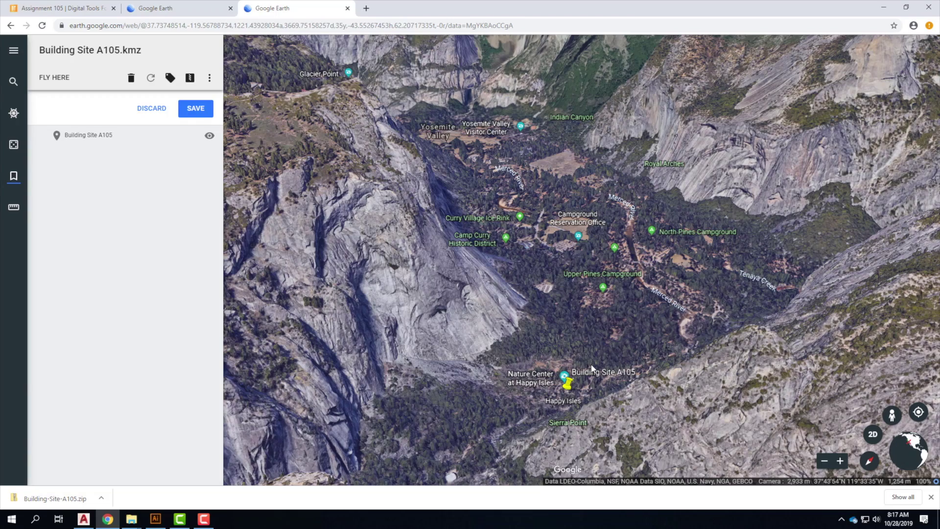
Examine the Building Site A105 pin from the opposite side, from high above Yosemite Falls down to Upper Pines Campground
scroll(615, 316, "down", 6)
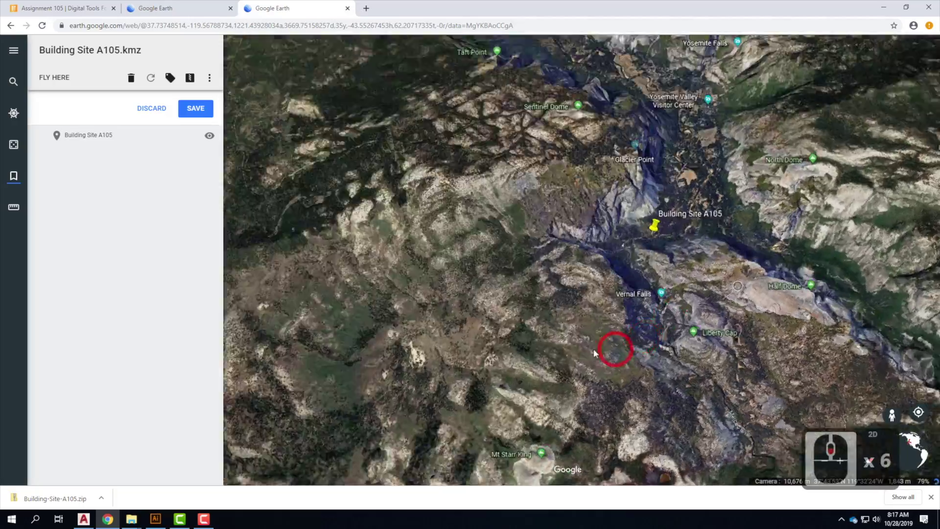
middle_click_drag(593, 349, 720, 255)
scroll(644, 250, "down", 2)
scroll(637, 246, "down", 3)
scroll(638, 247, "up", 11)
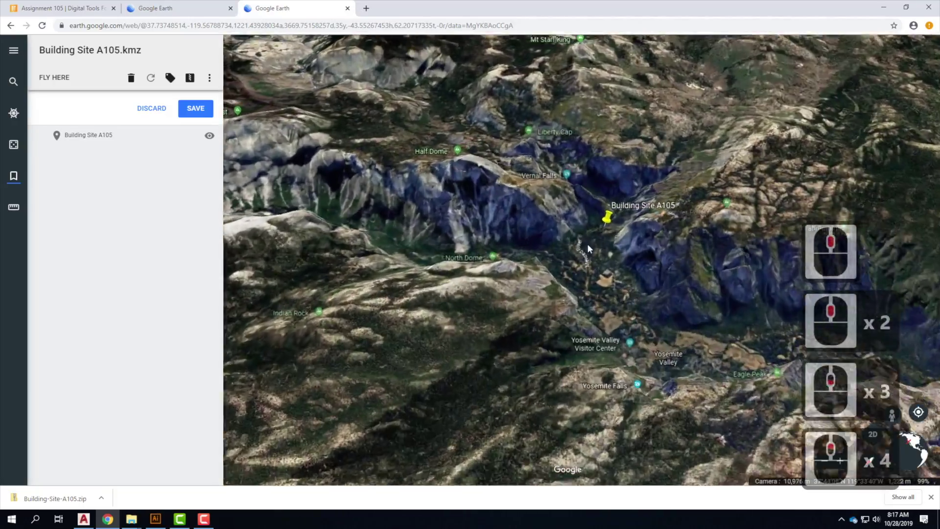
scroll(627, 218, "up", 1)
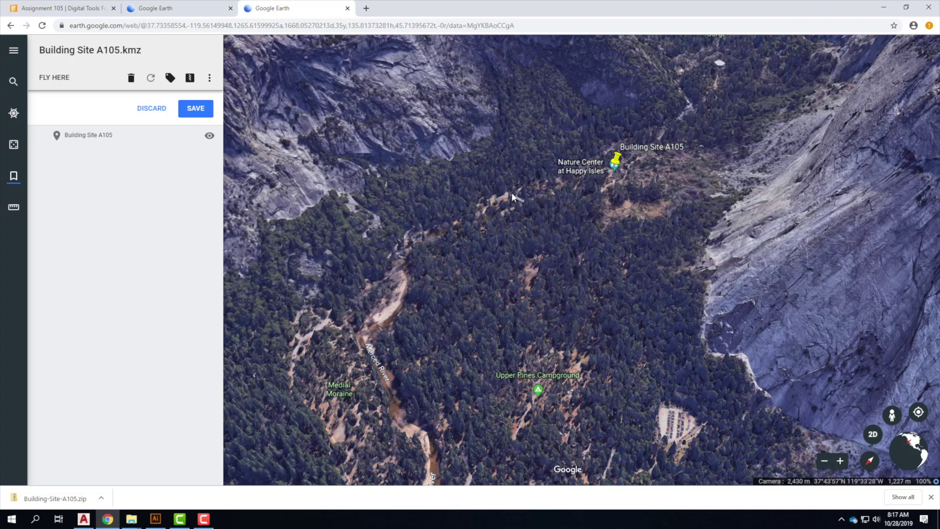
Locate Topography - A105.dwg in the extracted Building-Site-A105 folder and switch to AutoCAD to open an existing drawing
left_click(884, 6)
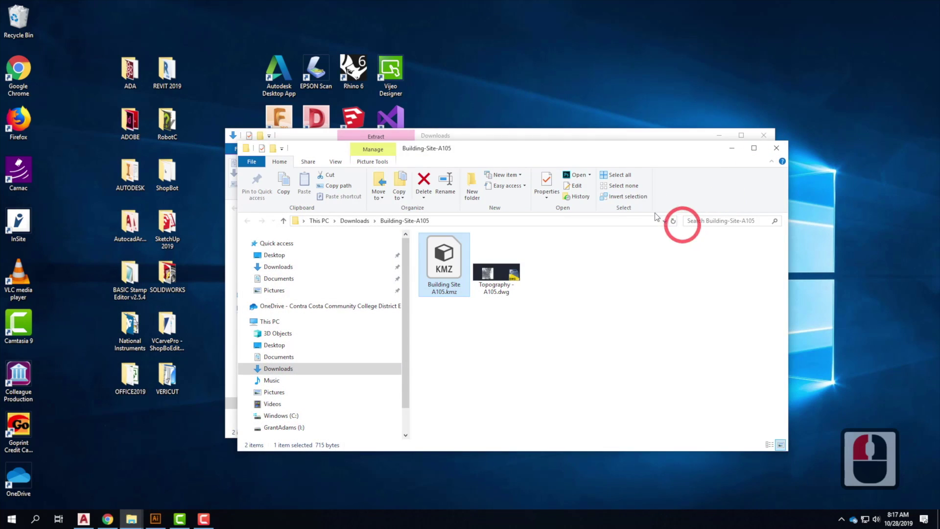
left_click(500, 272)
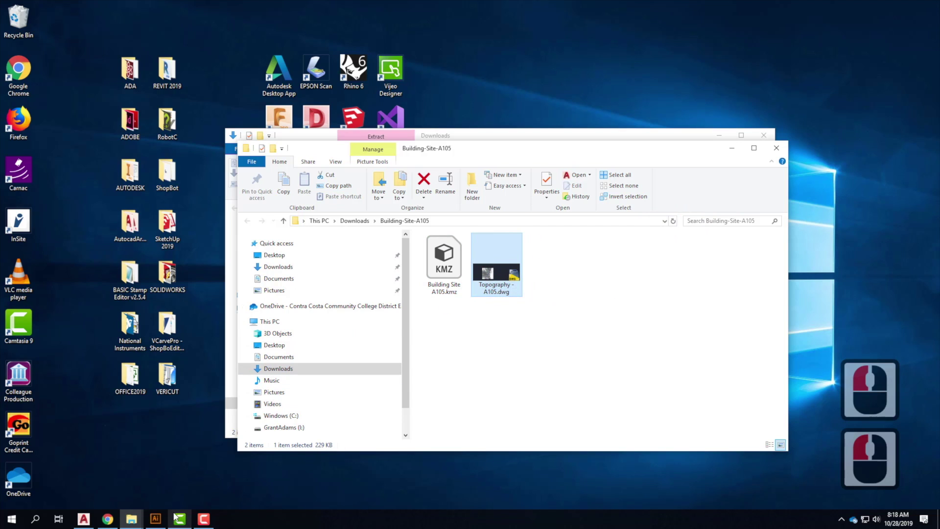
left_click(83, 520)
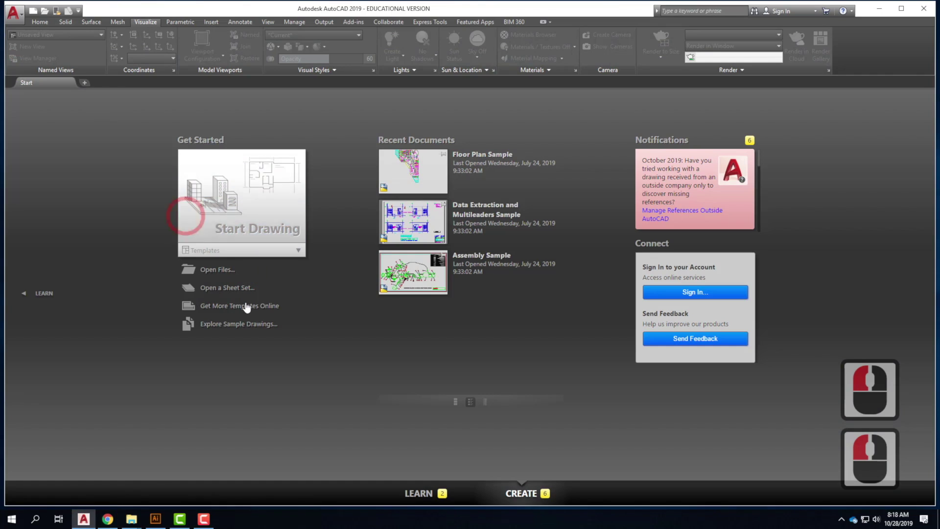
left_click(45, 10)
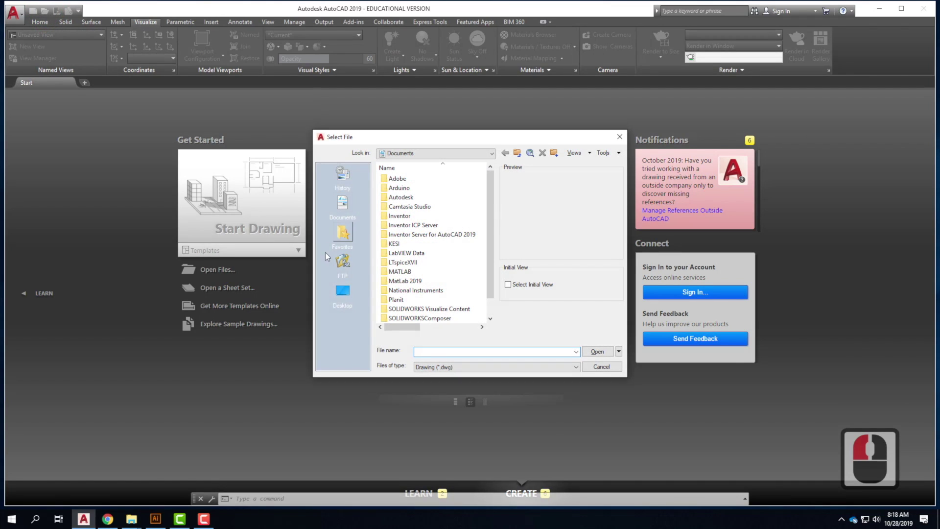
left_click(343, 293)
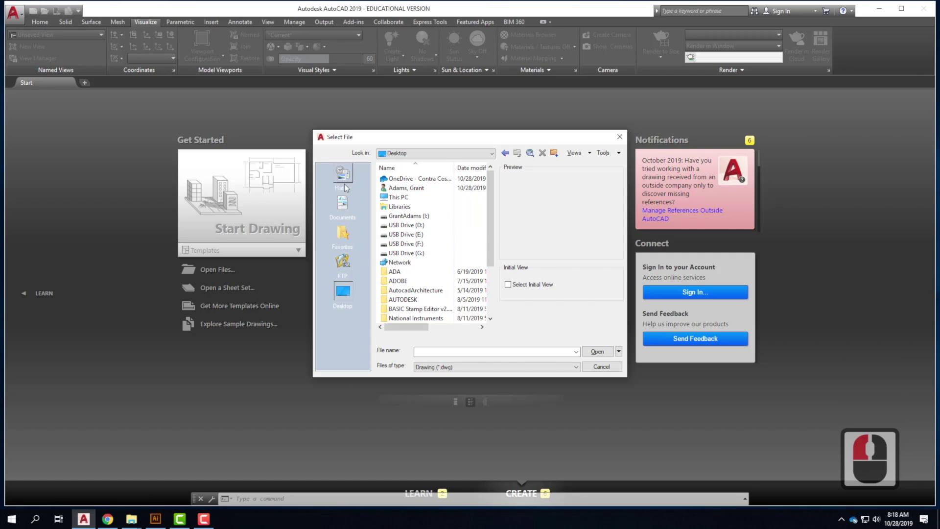
left_click(424, 153)
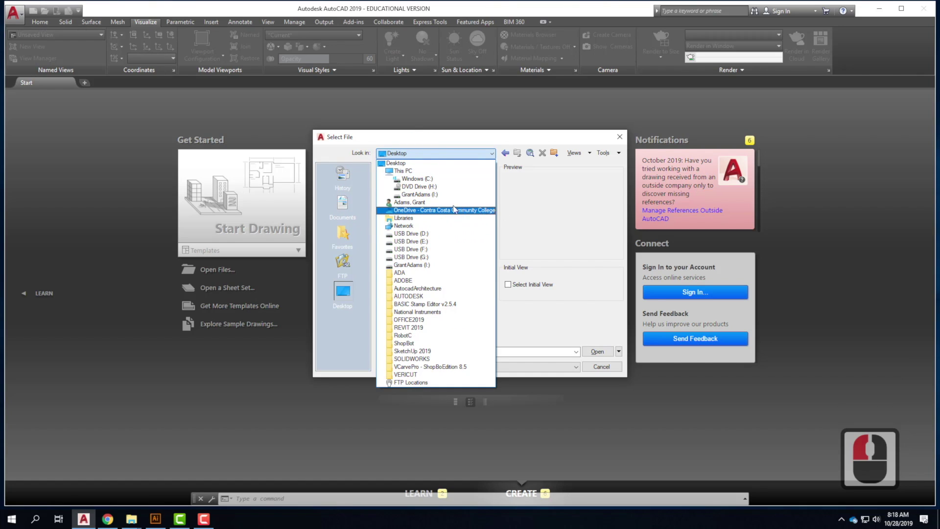
left_click(429, 194)
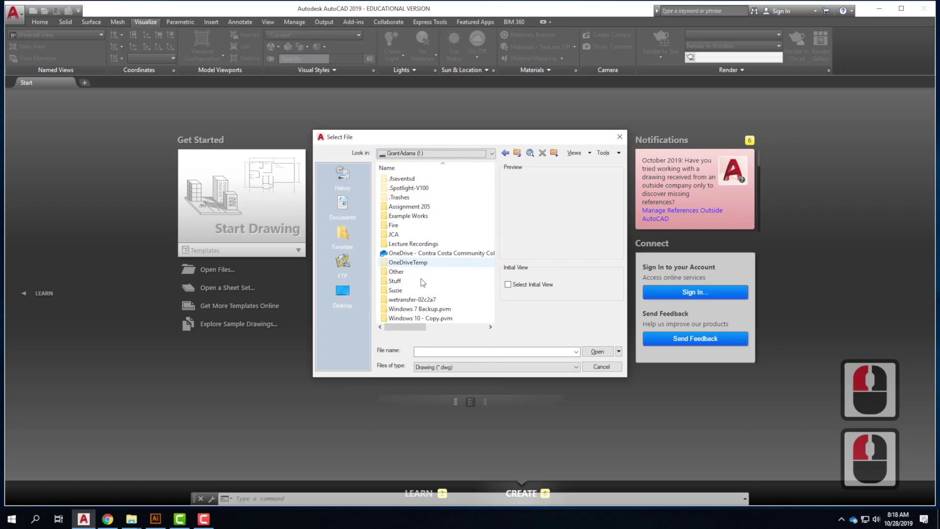
scroll(426, 255, "down", 2)
scroll(430, 220, "up", 3)
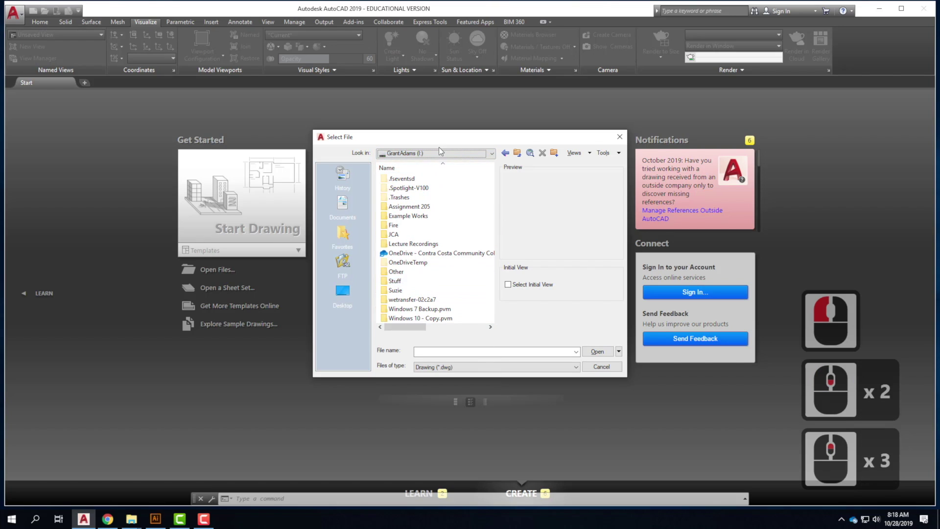
left_click(440, 154)
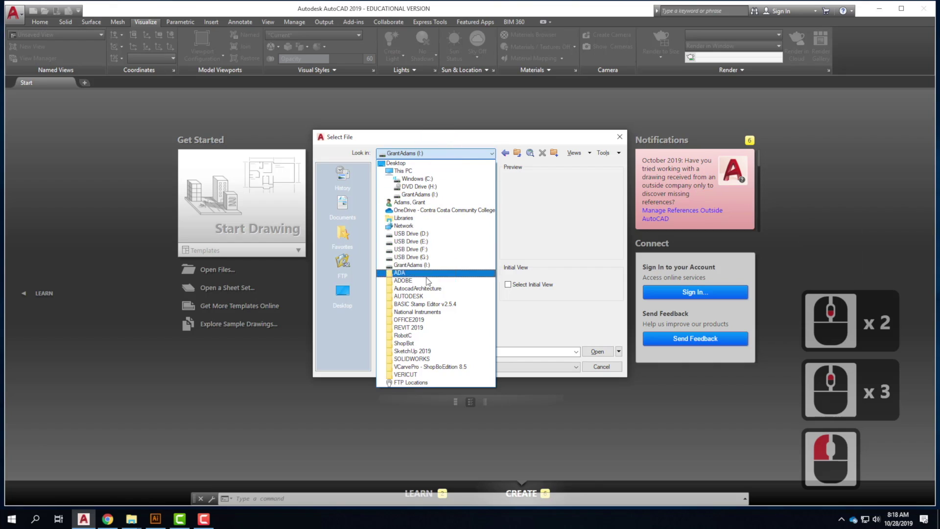
left_click(434, 178)
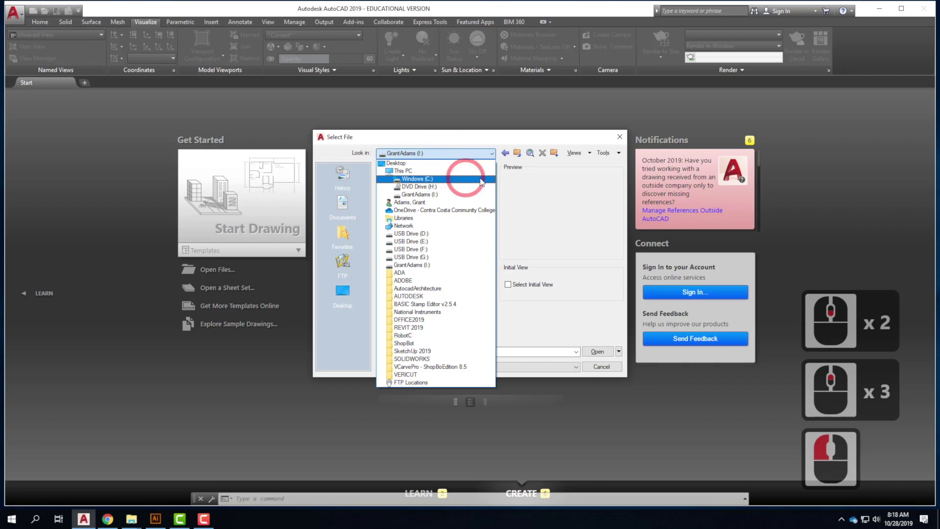
left_click(344, 201)
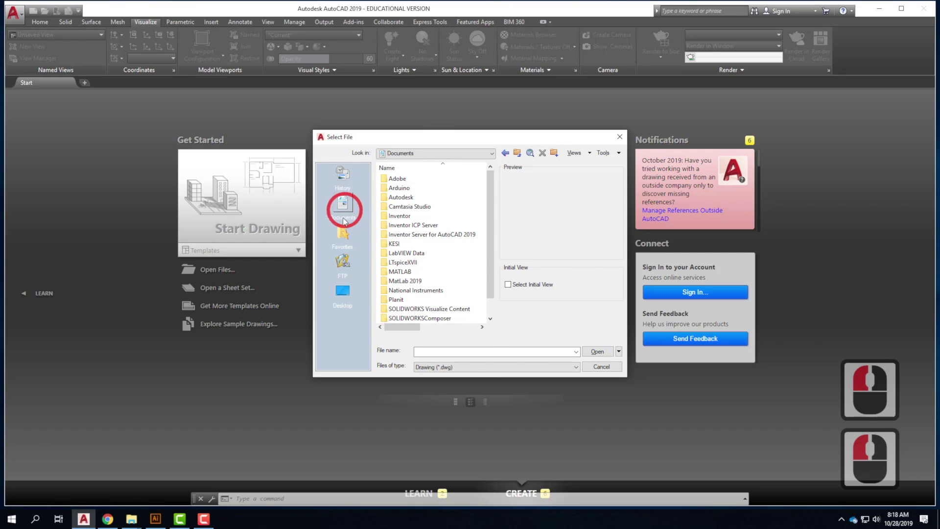
left_click(344, 292)
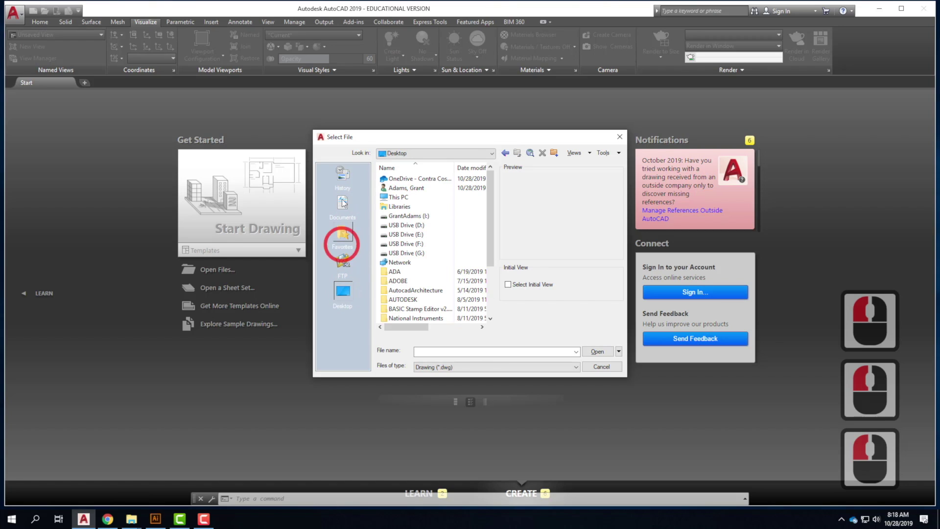
left_click(345, 212)
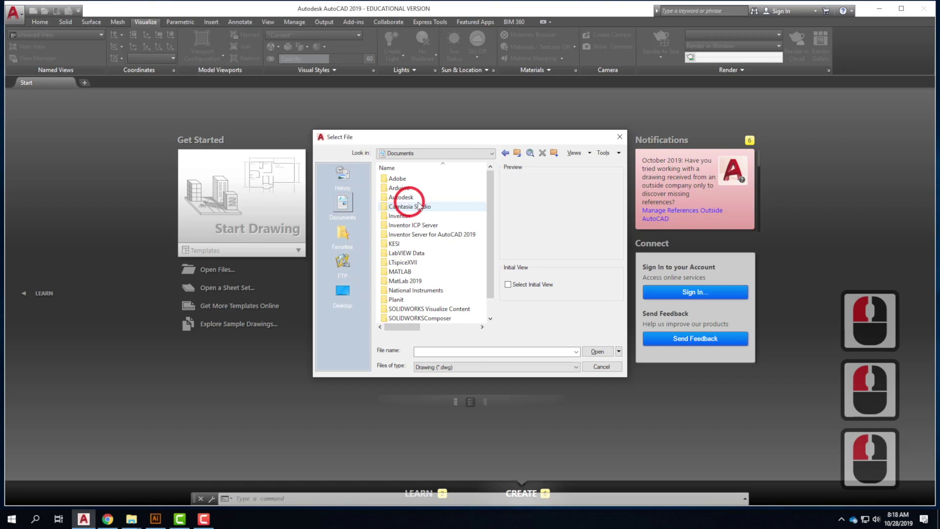
scroll(462, 265, "down", 4)
scroll(463, 263, "down", 5)
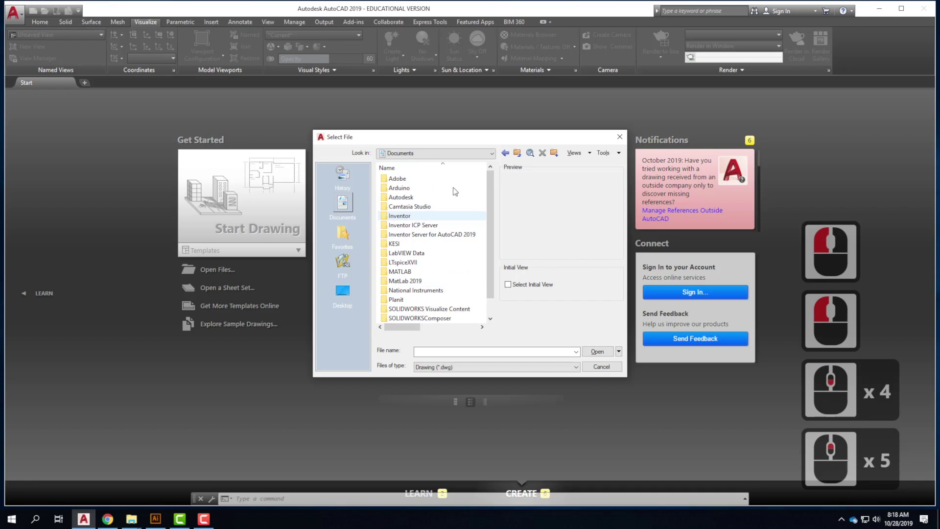
left_click(479, 154)
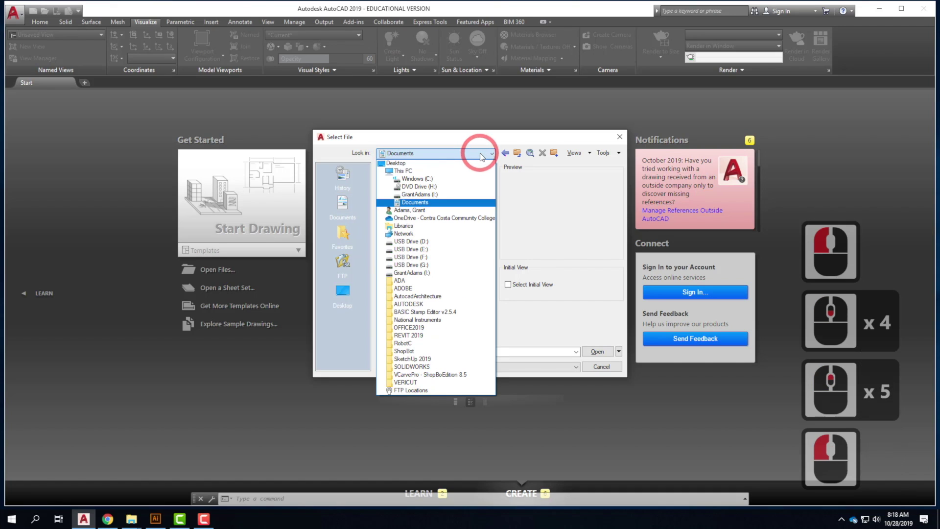
Open Topography - A105.dwg from the Building-Site-A105 folder in Downloads, continuing despite its non-Autodesk origin
left_click(521, 153)
left_click(520, 154)
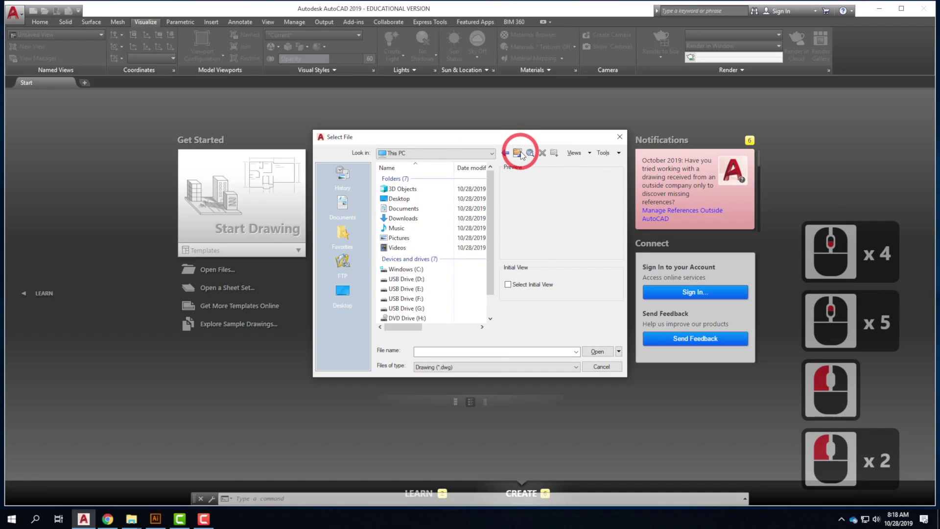
left_click(402, 220)
double_click(402, 220)
left_click(401, 188)
left_click(401, 179)
double_click(401, 179)
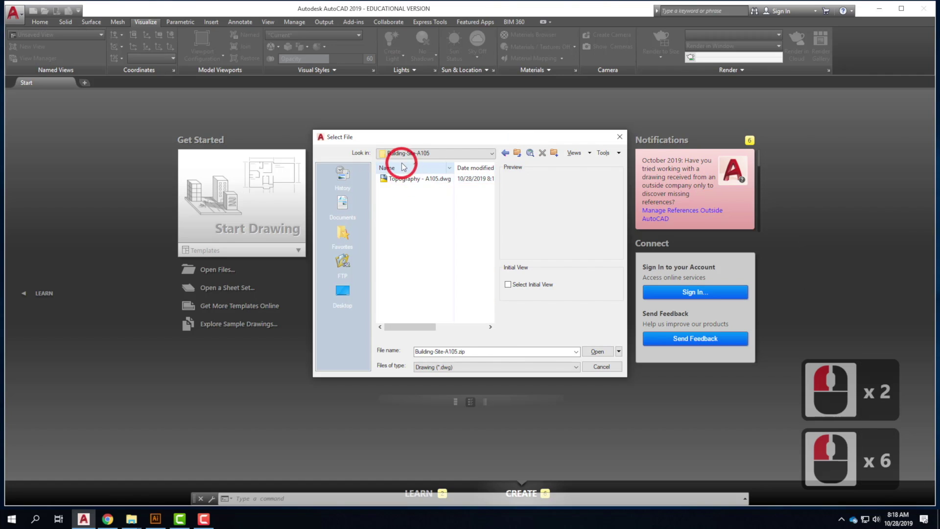
left_click(597, 352)
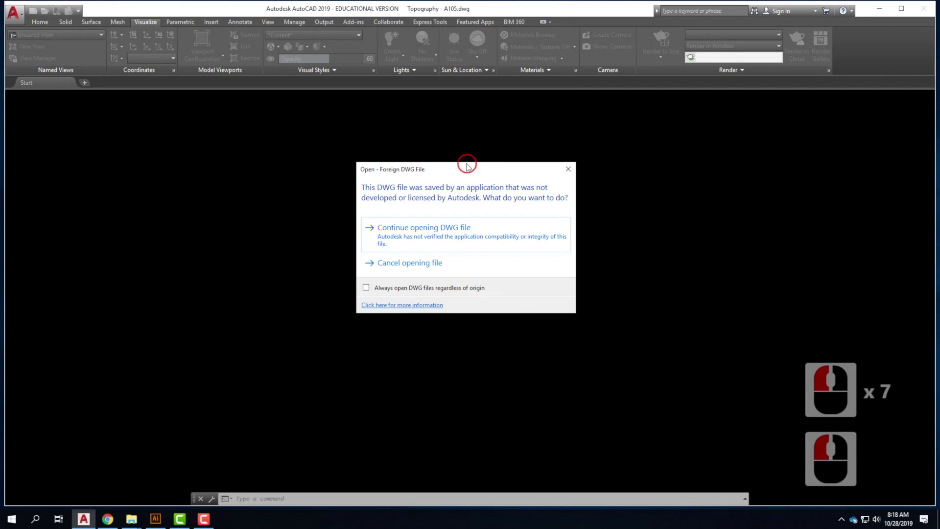
left_click_drag(467, 165, 413, 162)
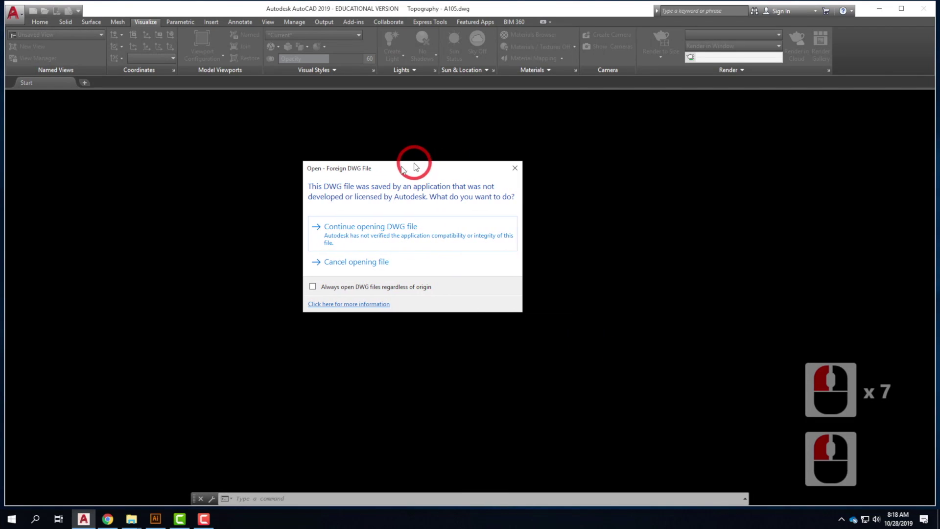
left_click(394, 236)
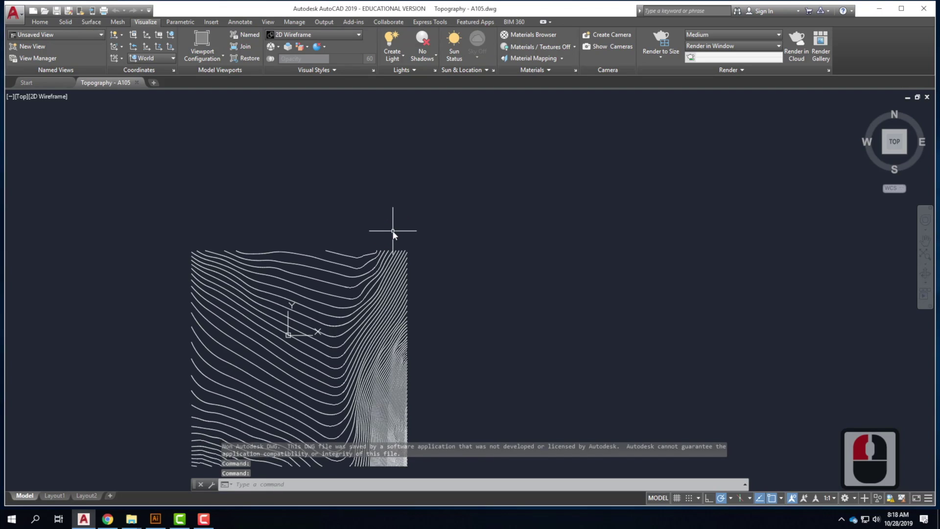
Examine the site's contour lines as a whole and close up, including the spacing on the steep eastern side
scroll(396, 220, "down", 2)
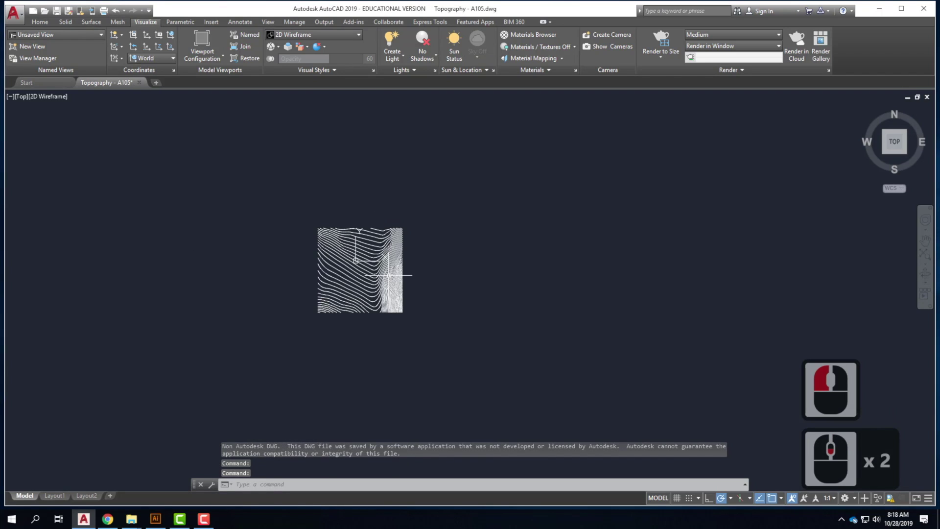
scroll(375, 259, "up", 1)
scroll(338, 245, "up", 1)
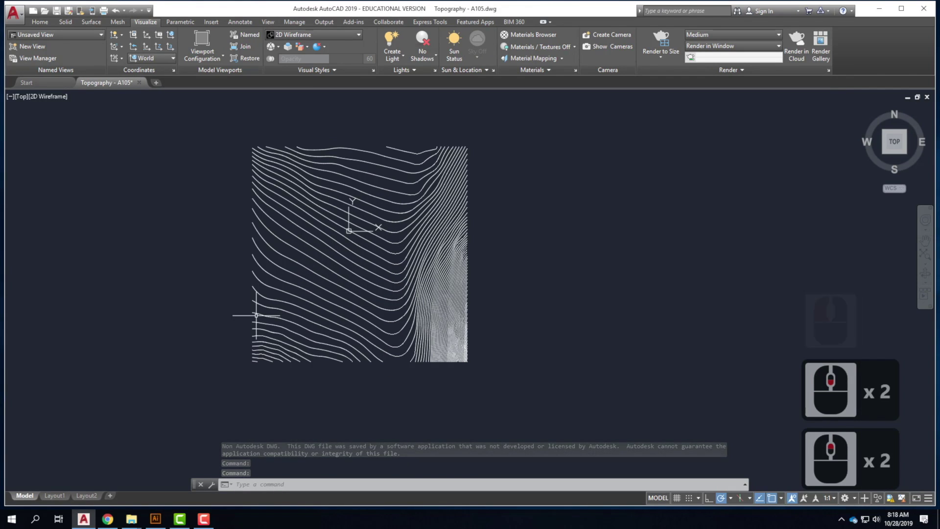
scroll(303, 281, "up", 1)
scroll(284, 308, "down", 2)
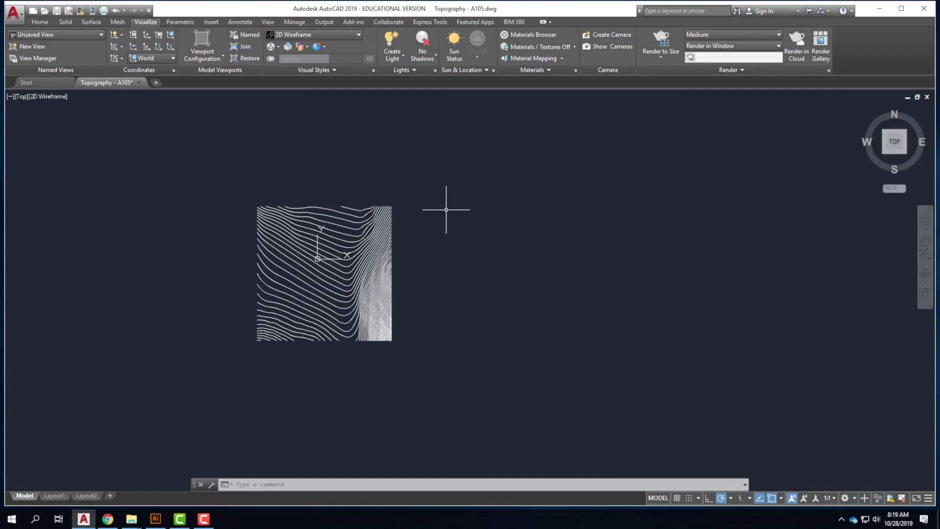
scroll(426, 234, "up", 2)
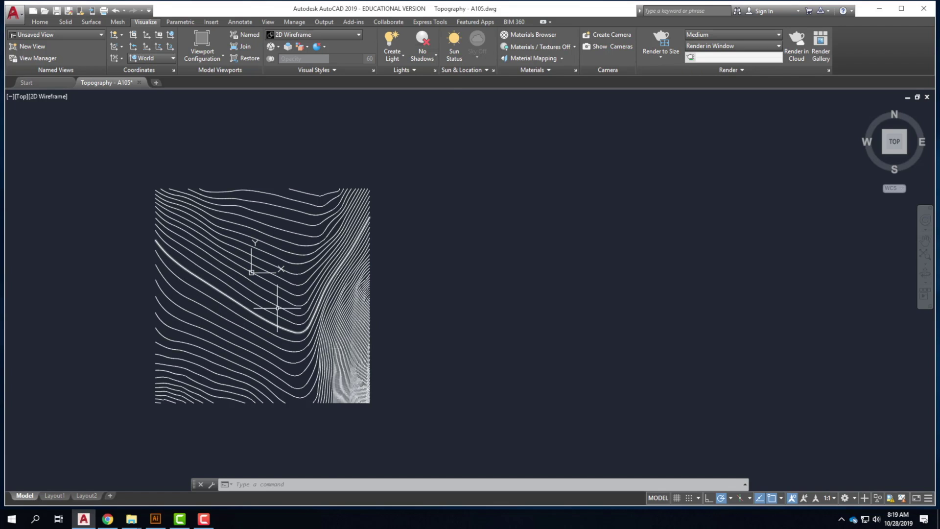
scroll(276, 265, "up", 2)
scroll(279, 278, "up", 1)
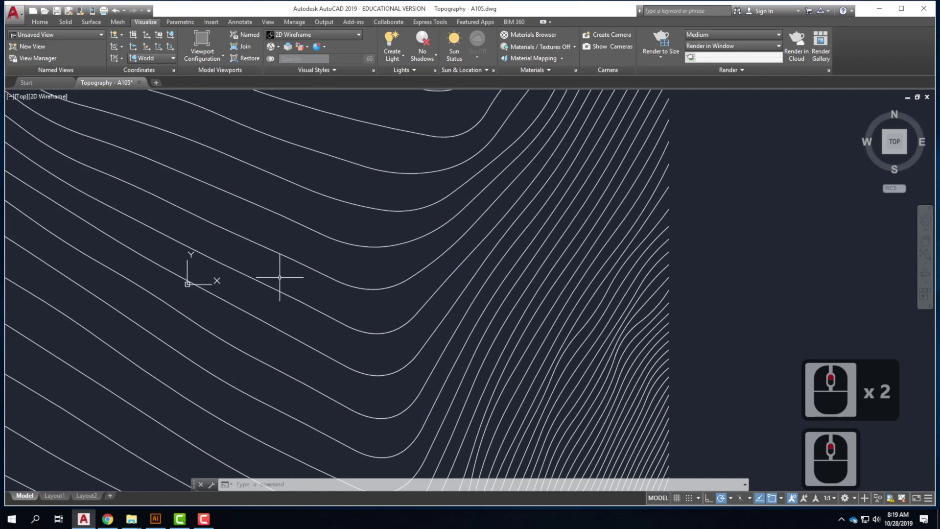
scroll(352, 259, "down", 1)
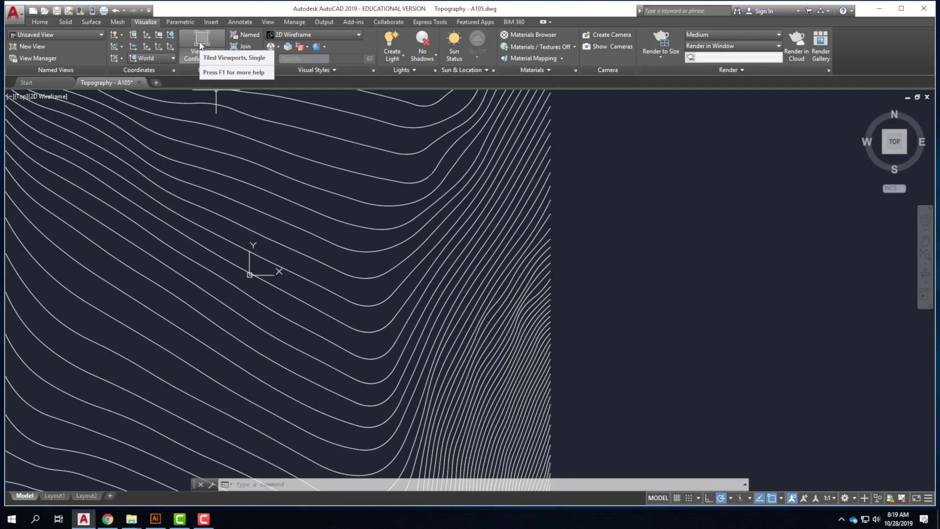
Add the Workspace selector to the Quick Access Toolbar
left_click(149, 10)
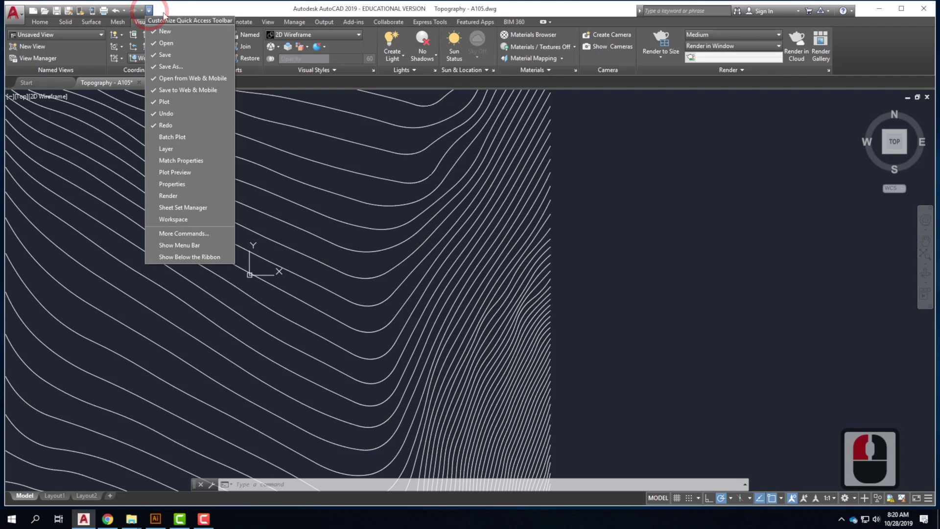
left_click(186, 220)
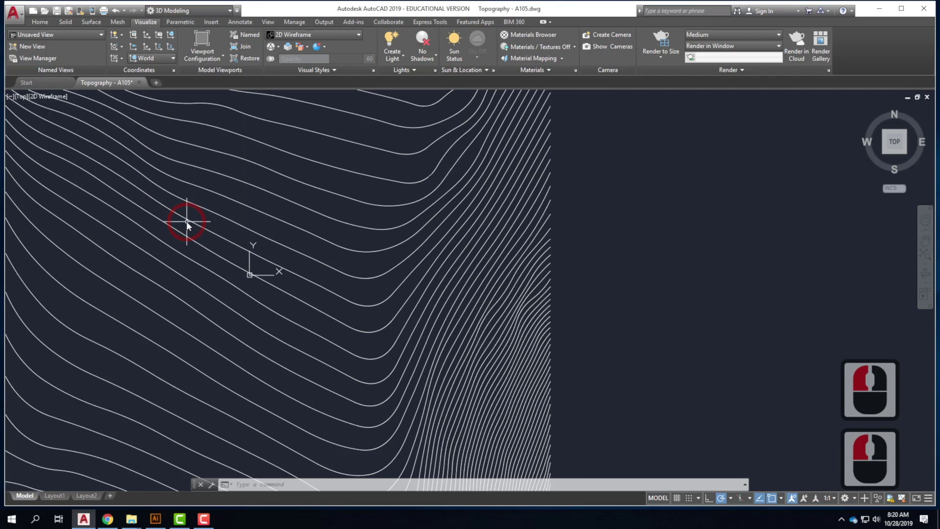
Switch to the Drafting & Annotation workspace and make layer 0 the current layer
left_click(174, 10)
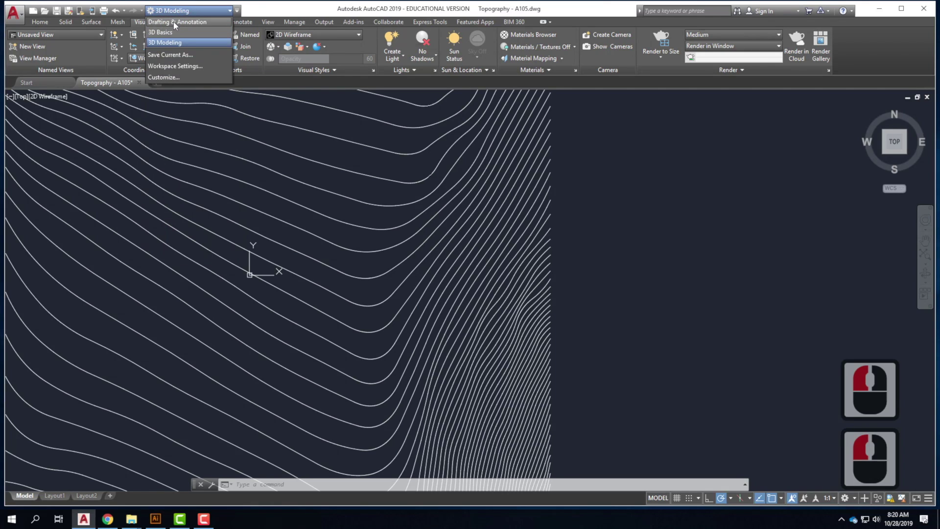
left_click(173, 22)
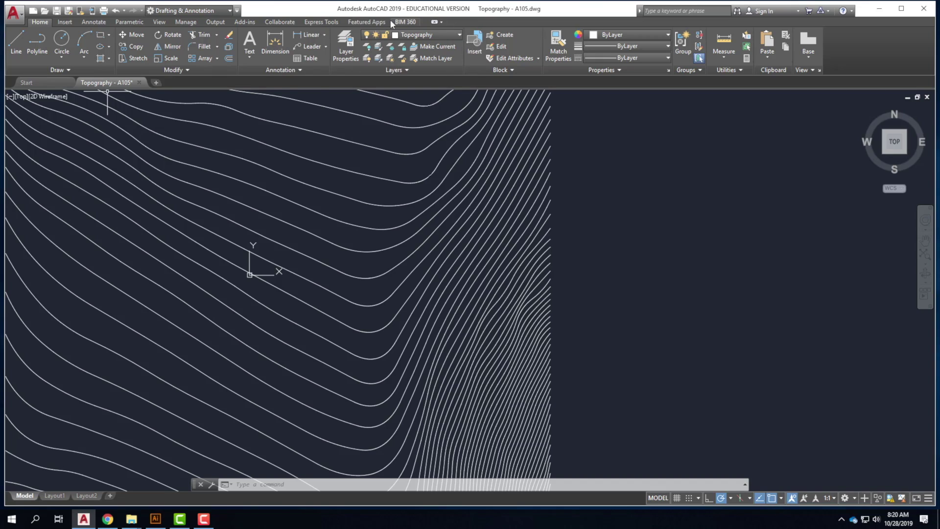
left_click(421, 34)
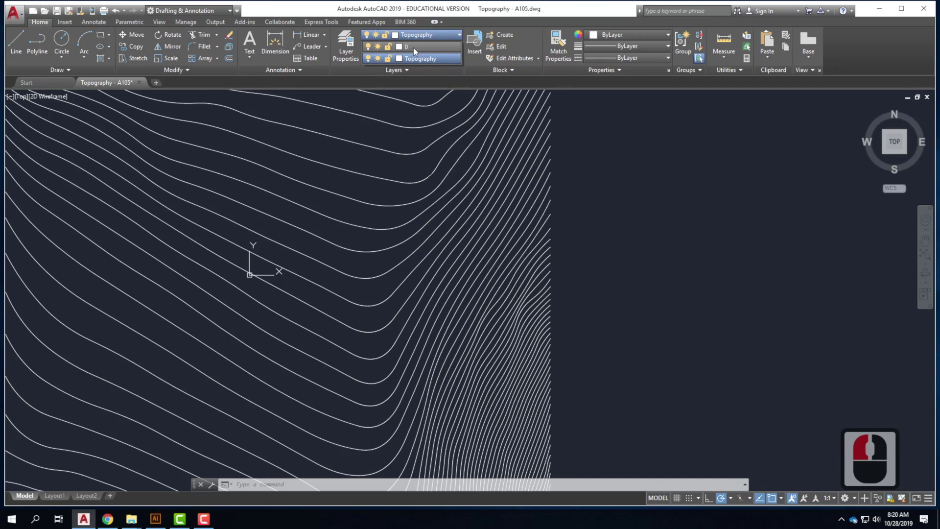
left_click(413, 48)
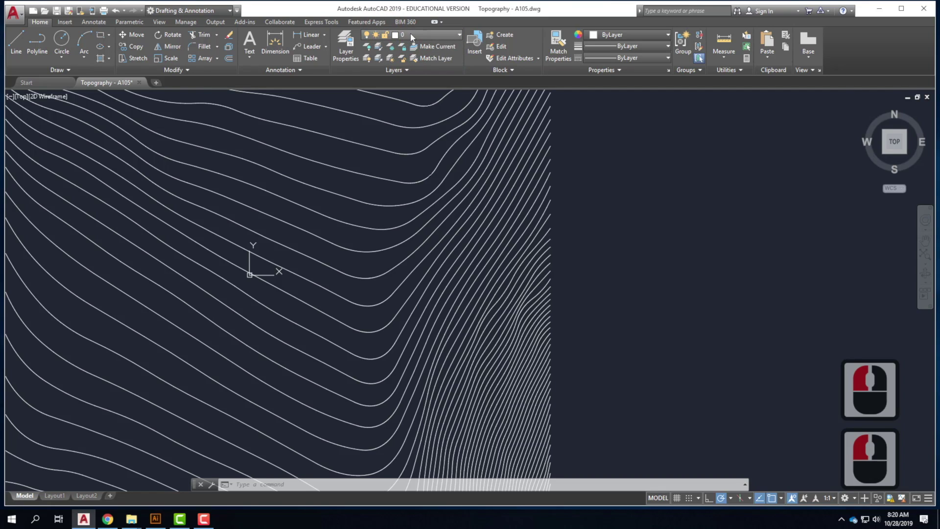
left_click(411, 35)
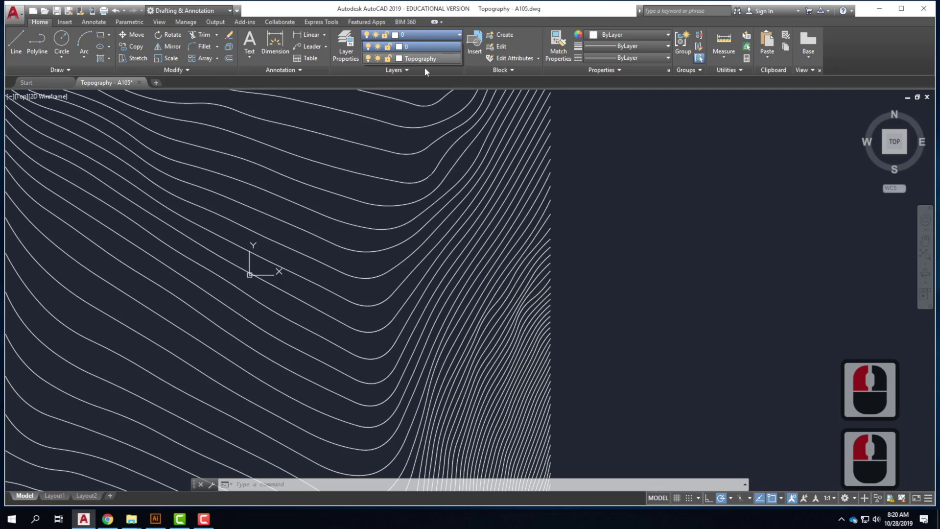
left_click(420, 47)
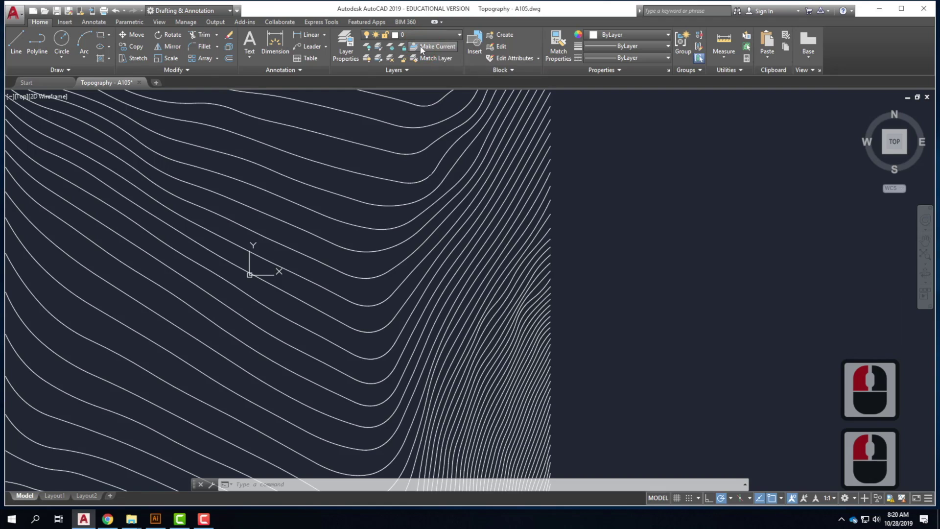
Try freezing and thawing the Topography layer, and lock it so the contour lines cannot be edited
left_click(417, 32)
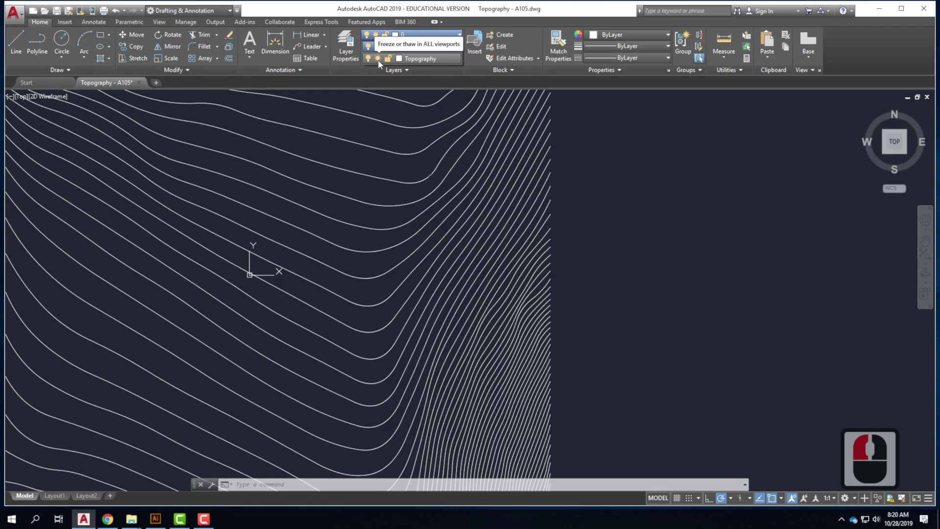
left_click(378, 59)
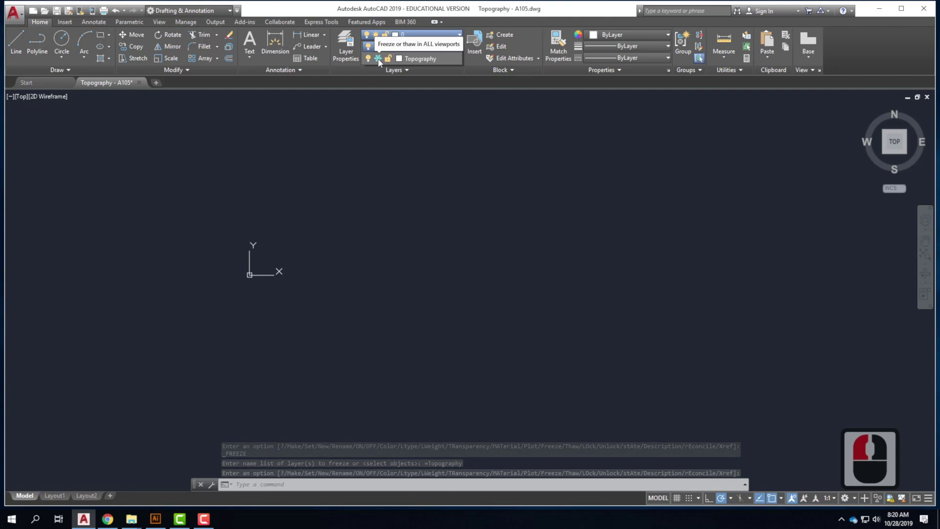
left_click(378, 59)
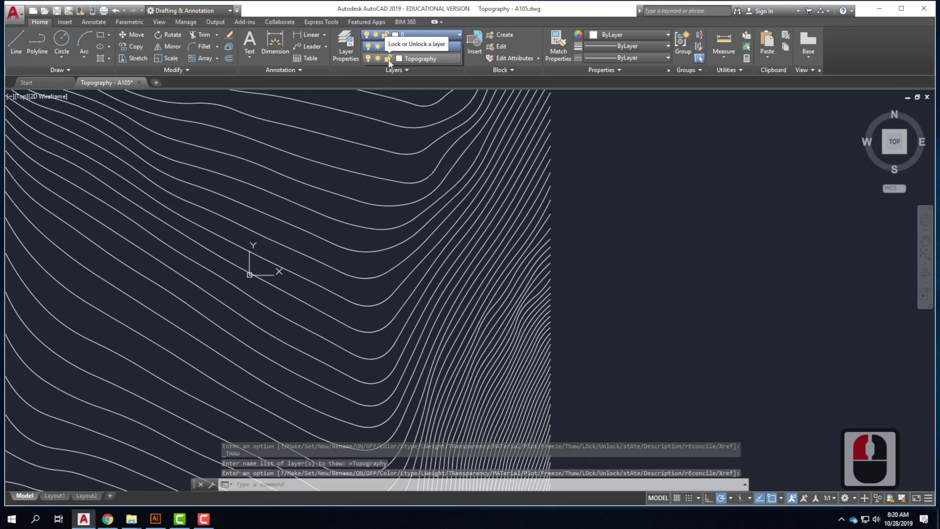
left_click(388, 59)
left_click(281, 209)
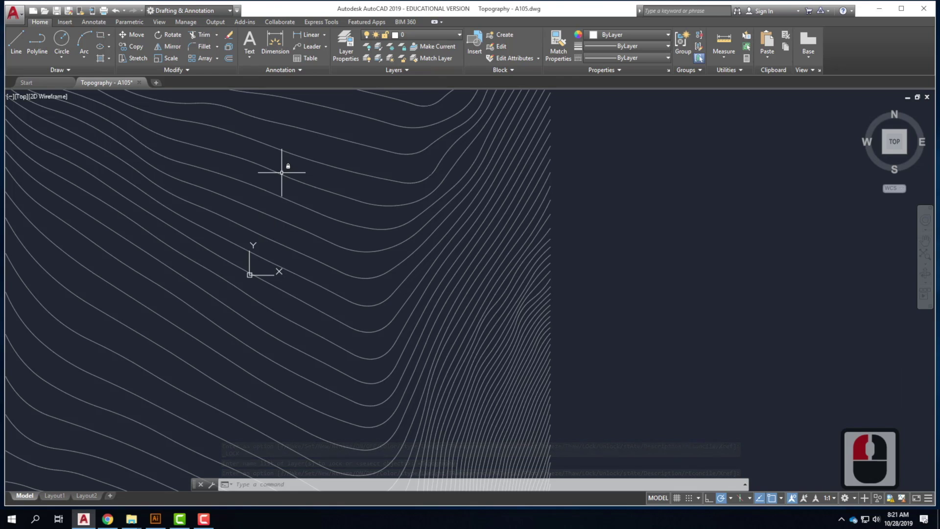
Start a polyline for the cabin outline in the open area between two contour lines near the middle of the site
scroll(270, 234, "up", 2)
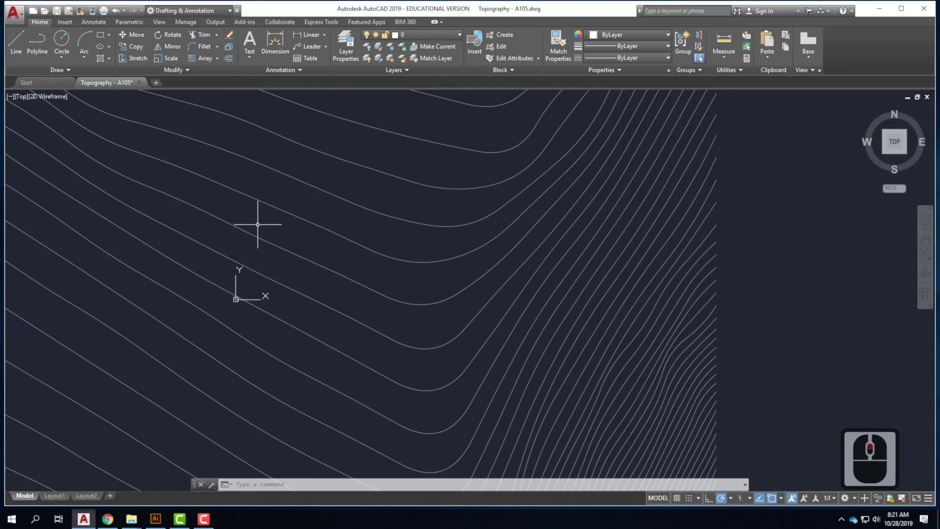
scroll(284, 171, "up", 2)
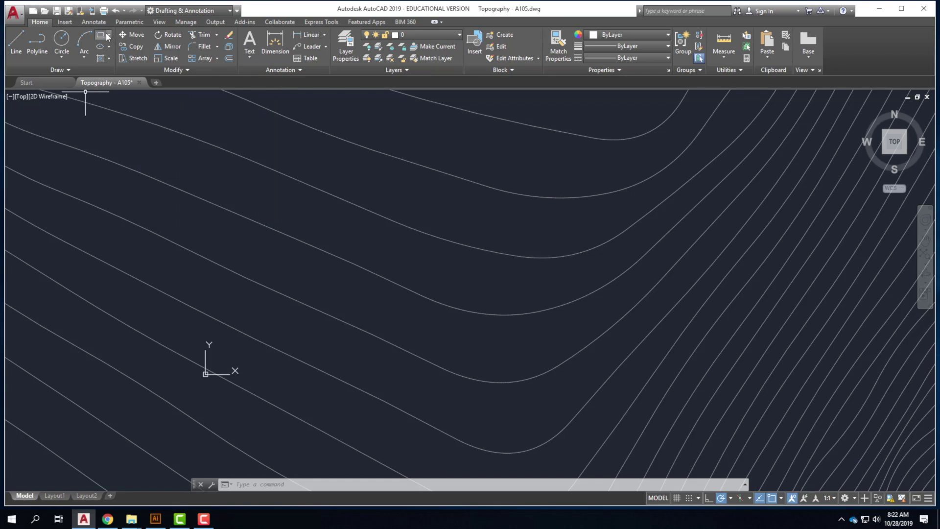
left_click(37, 40)
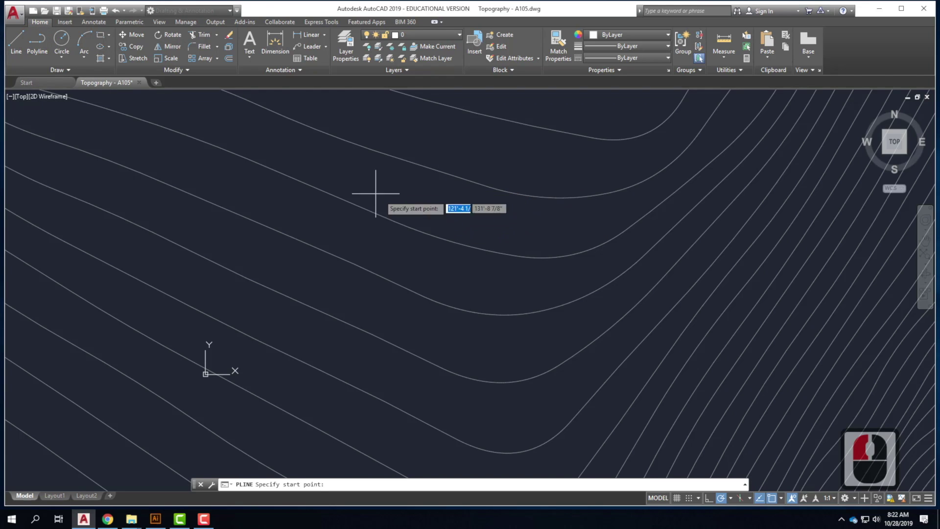
left_click(452, 219)
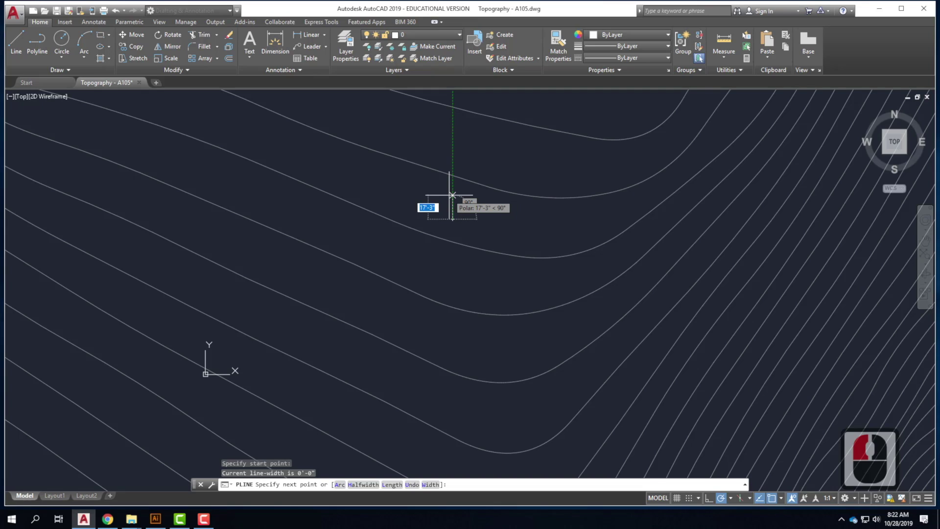
type("12'")
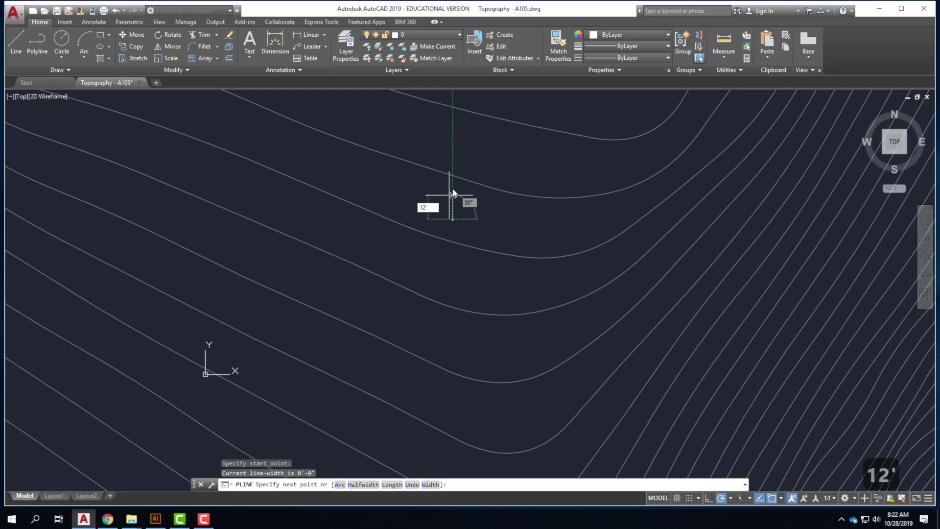
left_click(452, 194)
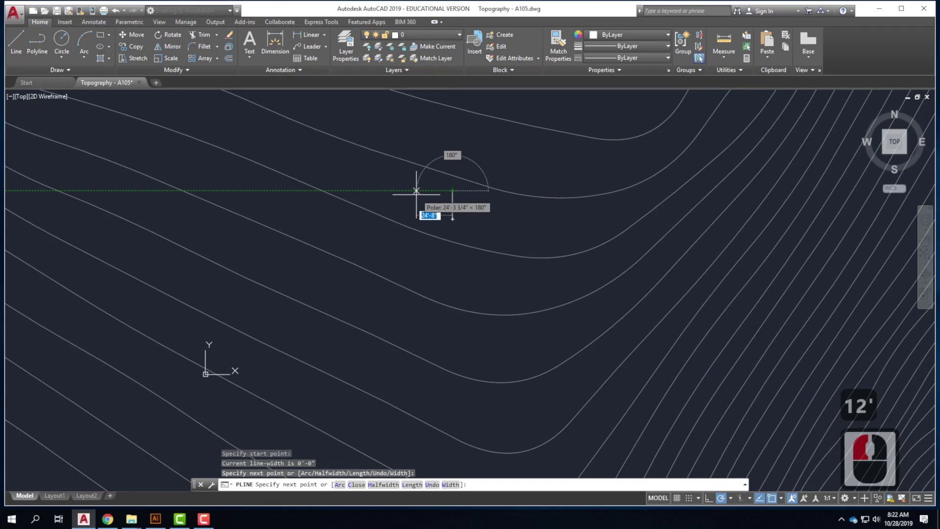
type("12'")
key("Return")
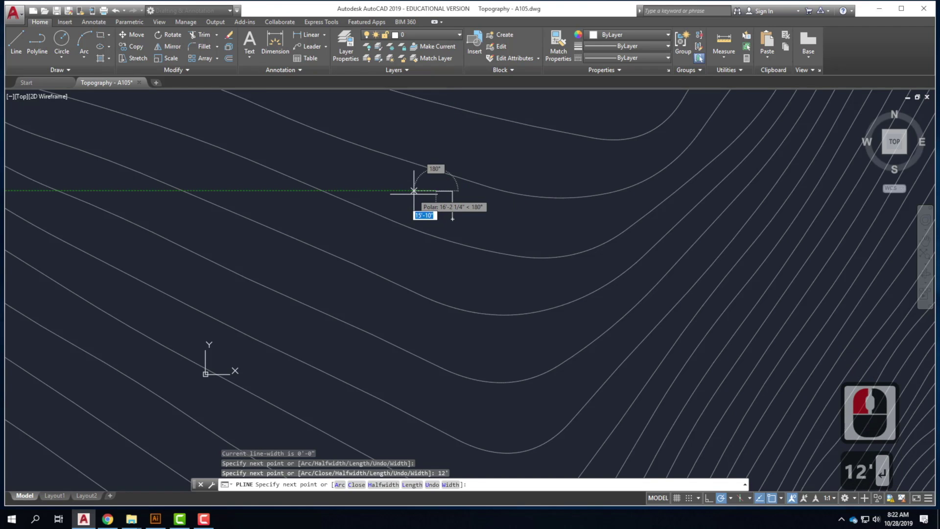
scroll(434, 207, "up", 4)
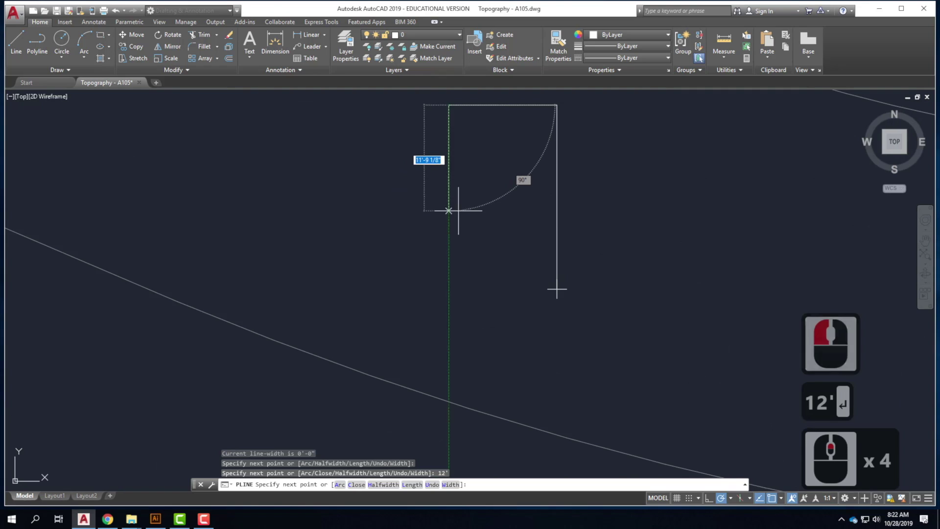
key("ctrl+z")
key("ctrl+z")
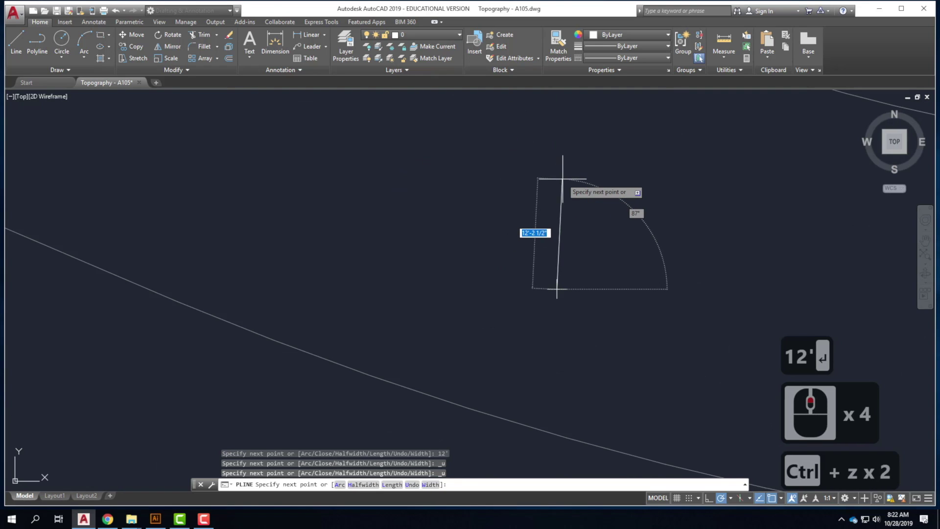
Draw a 12' by 12' square from the polyline's start point, going north, west and south and returning to the start point
type("12'")
key("Return")
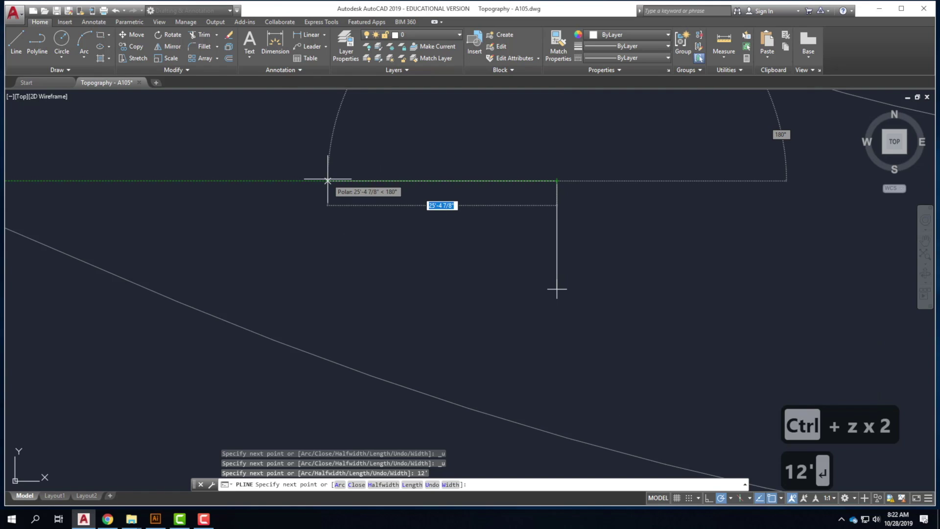
type("12'")
key("Return")
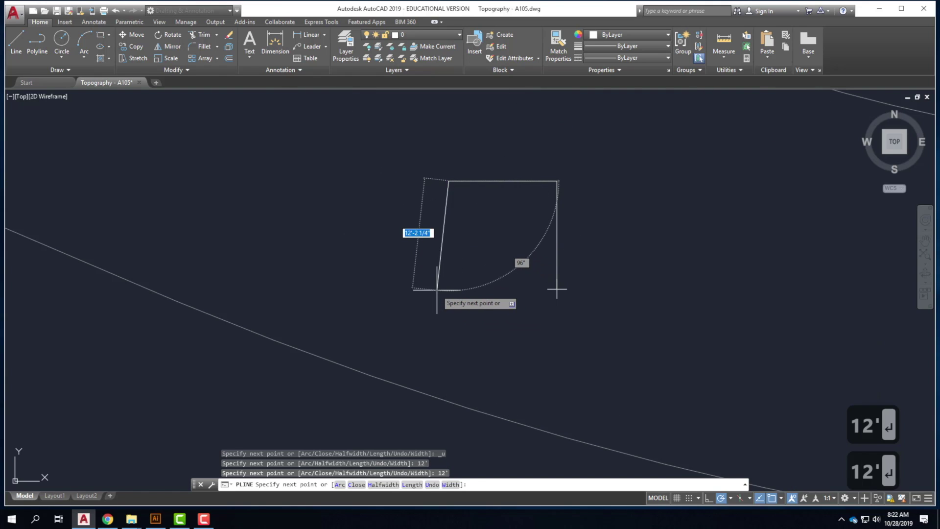
type("12'")
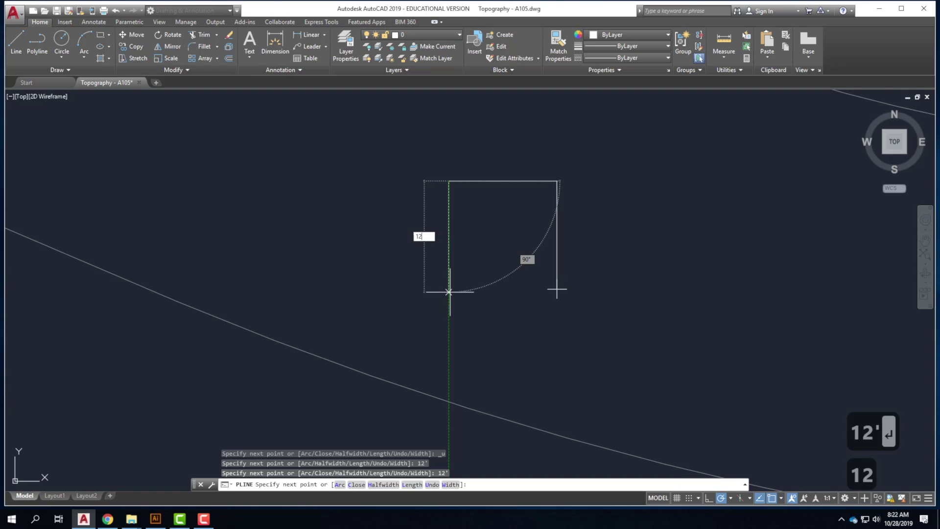
key("Return")
left_click(557, 289)
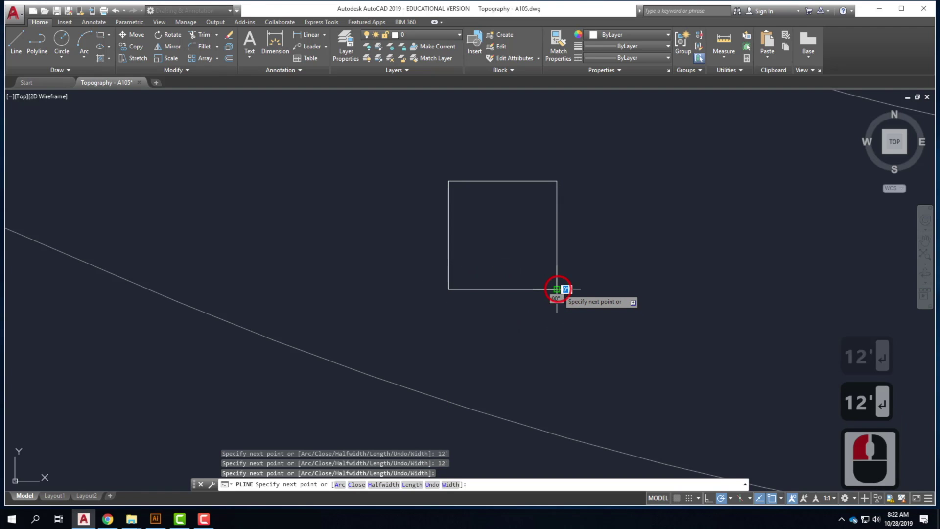
key("Return")
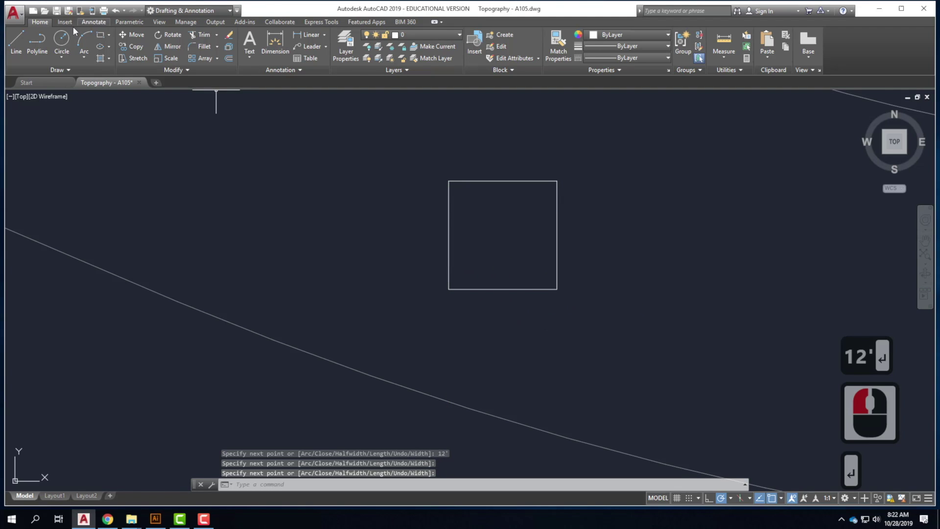
Copy the square to the west, leaving a 6' gap, using a base point 6' east of its southeast corner
left_click(449, 243)
left_click(419, 231)
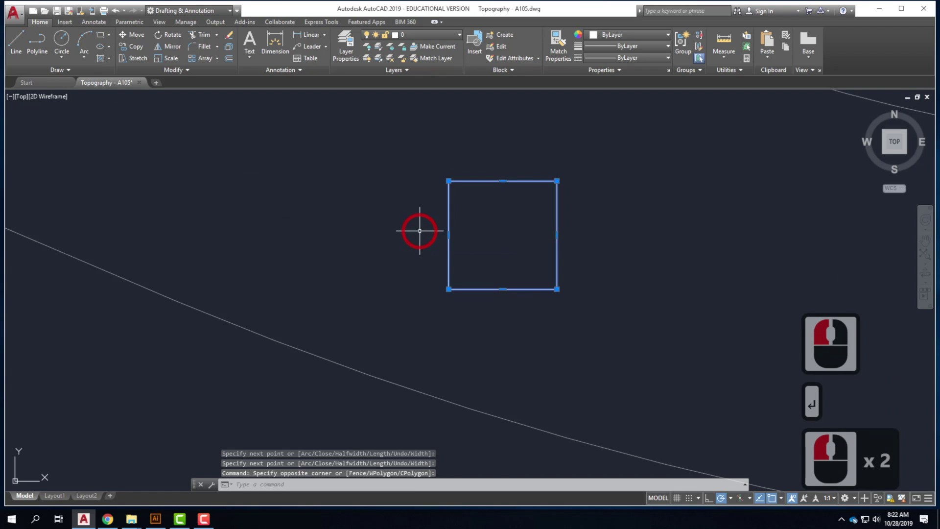
type("copy")
key("Return")
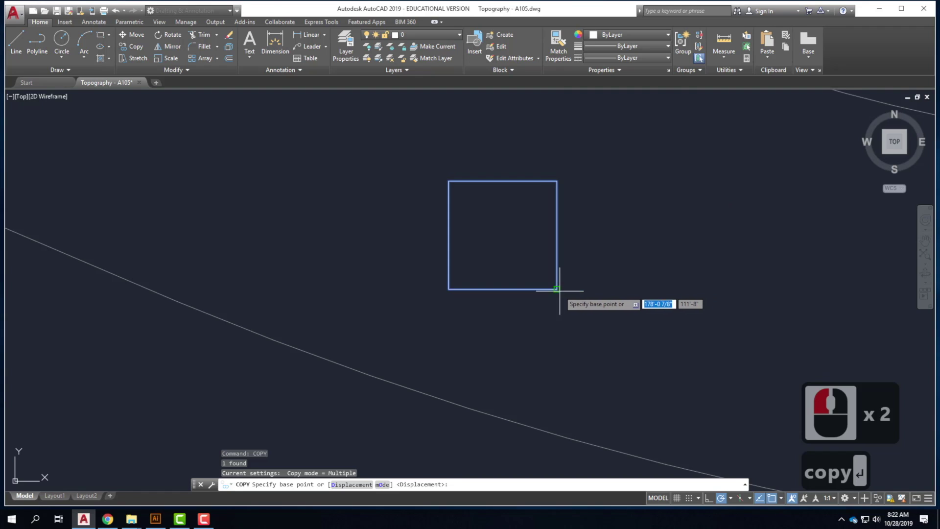
type("6'")
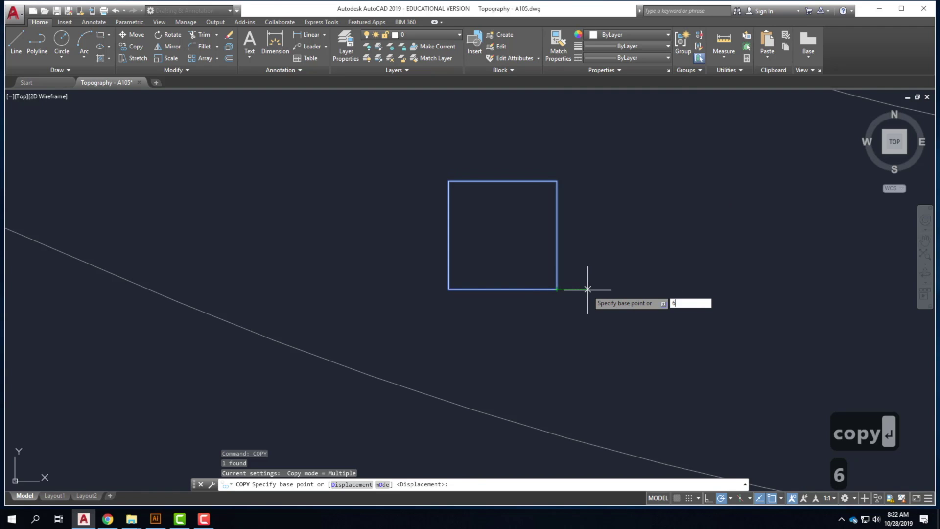
key("Return")
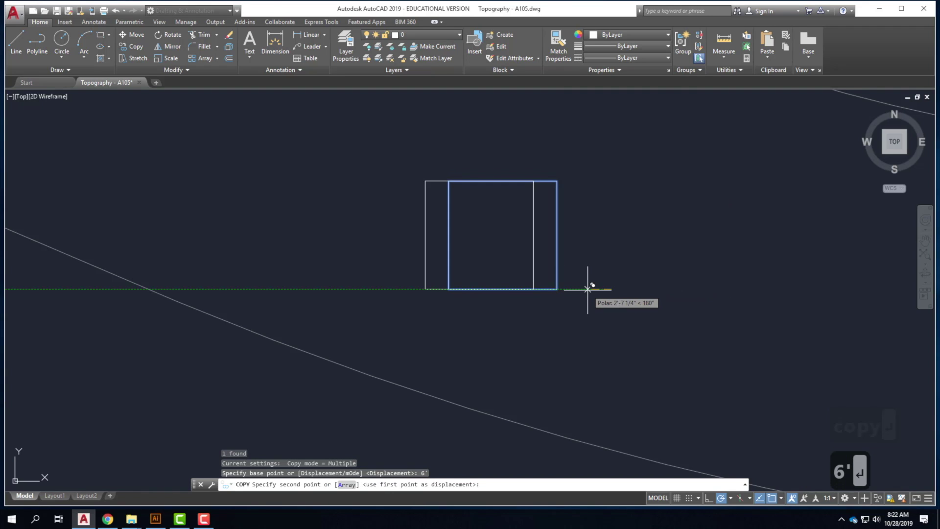
left_click(448, 290)
key("Escape")
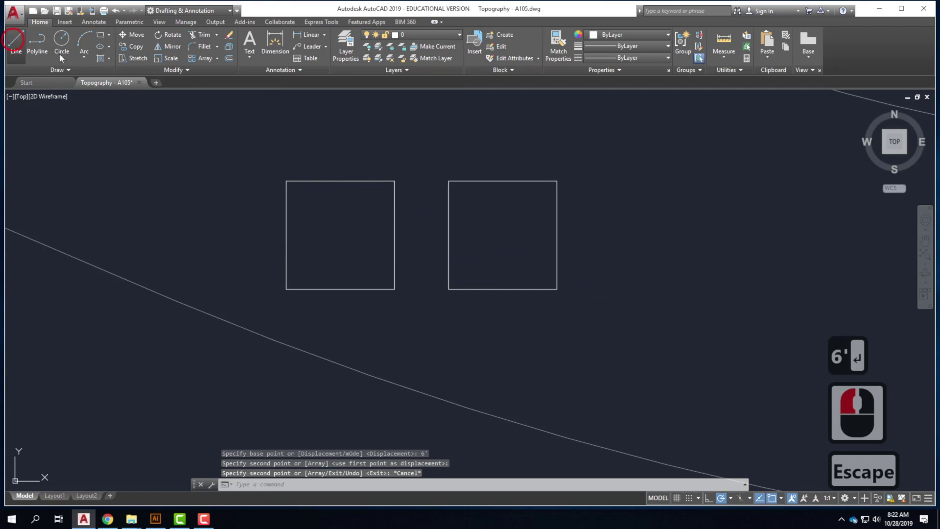
Draw a horizontal line across the gap between the squares, starting 8' above the western square's southeast corner
left_click(16, 40)
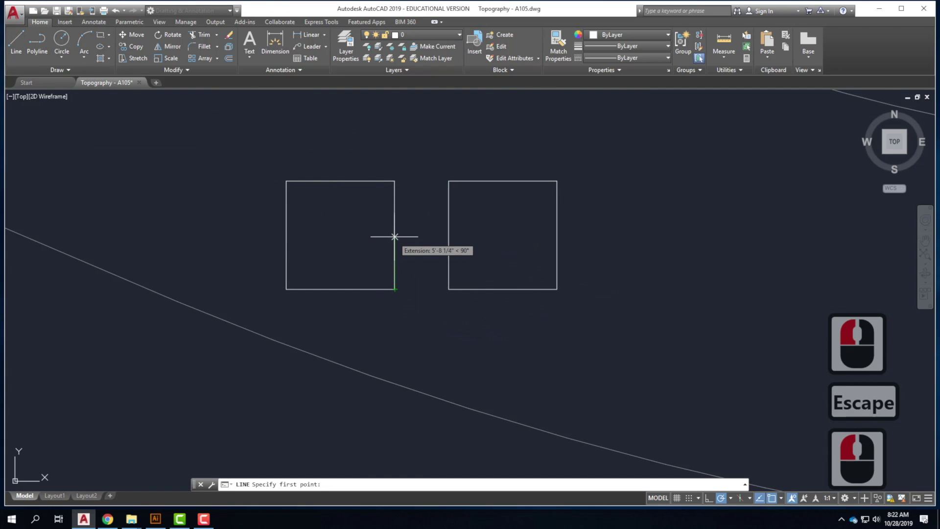
type("8'")
key("Return")
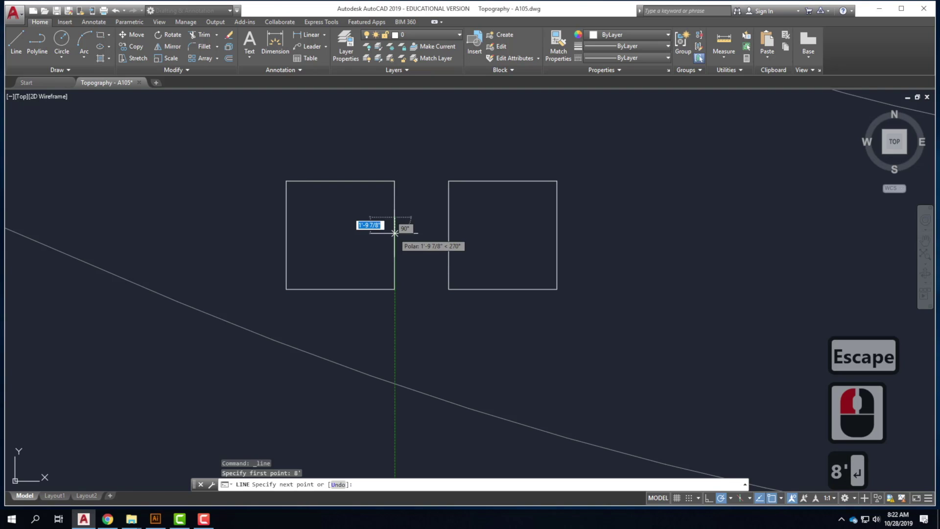
left_click(449, 217)
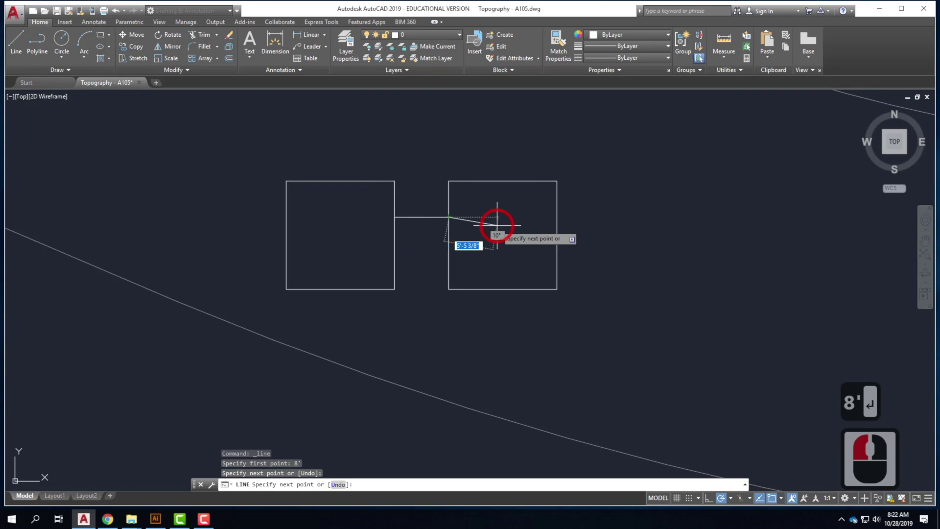
key("Return")
Draw a line joining the facing lower corners of the two squares to close the connecting space
left_click(16, 42)
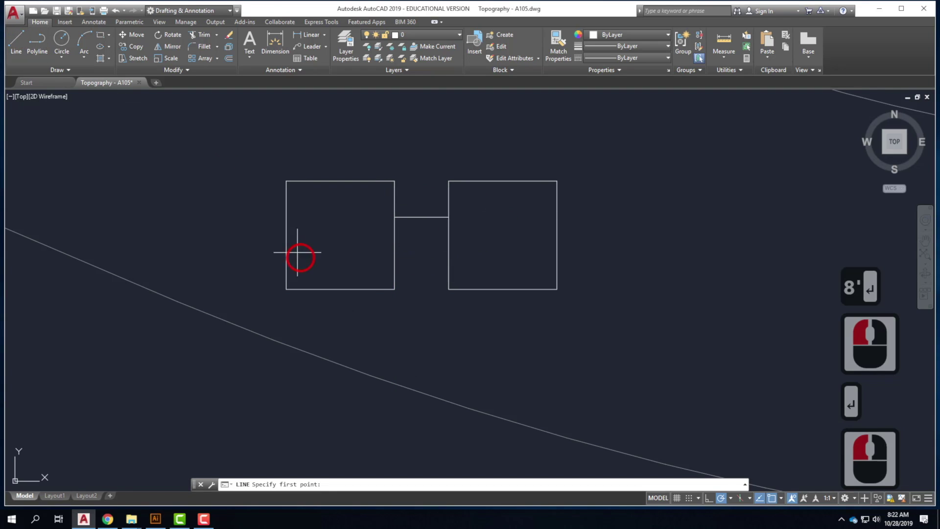
left_click(395, 289)
left_click(448, 289)
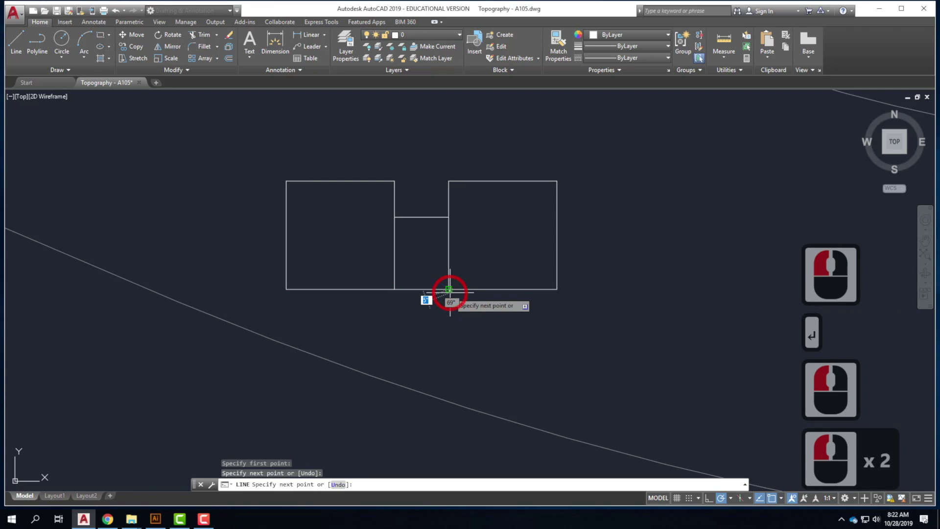
key("Return")
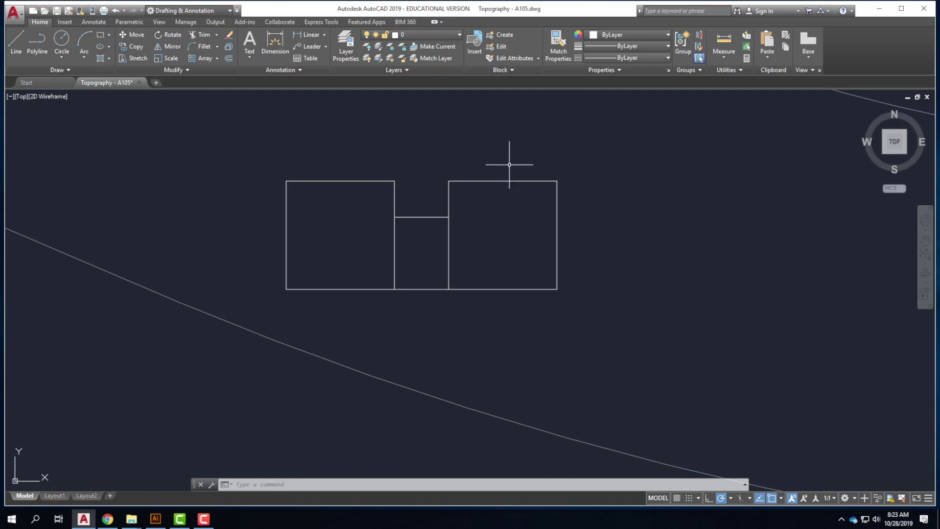
Draw lines from the western square's northwest corner 15' north, east to align with the eastern square's northeast corner, and south to that corner
scroll(357, 285, "down", 2)
scroll(372, 200, "up", 2)
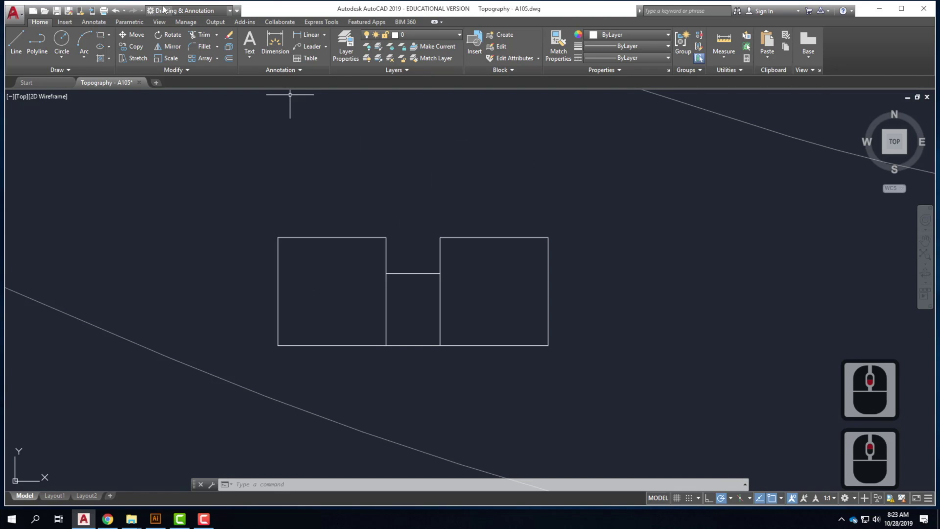
left_click(15, 41)
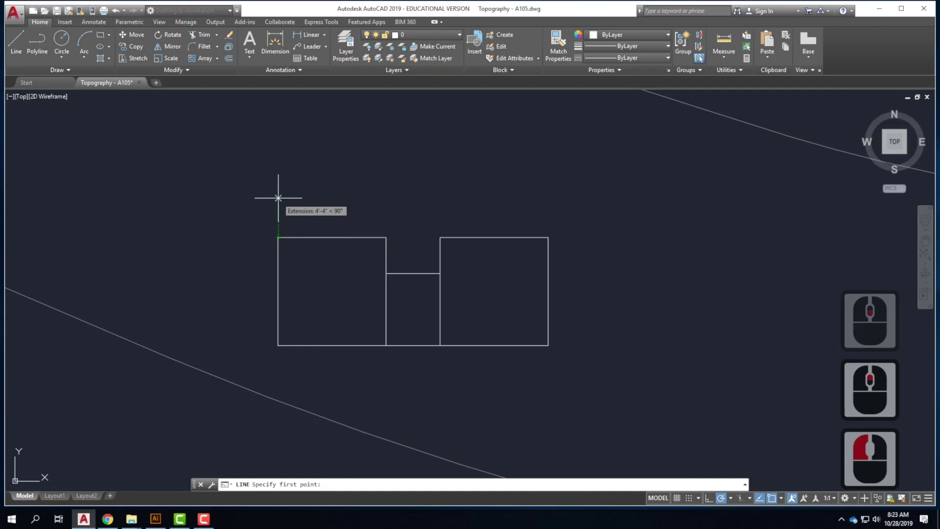
left_click(278, 238)
type("15")
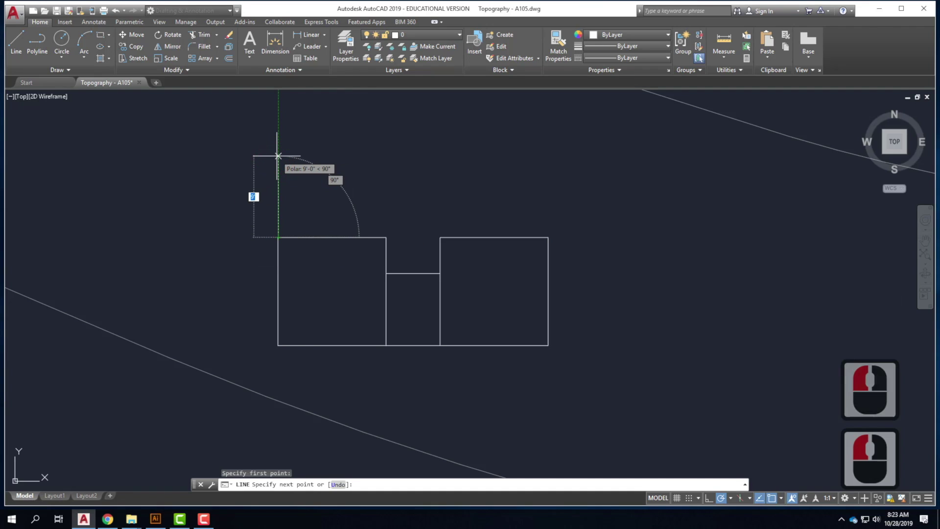
type("'")
key("Return")
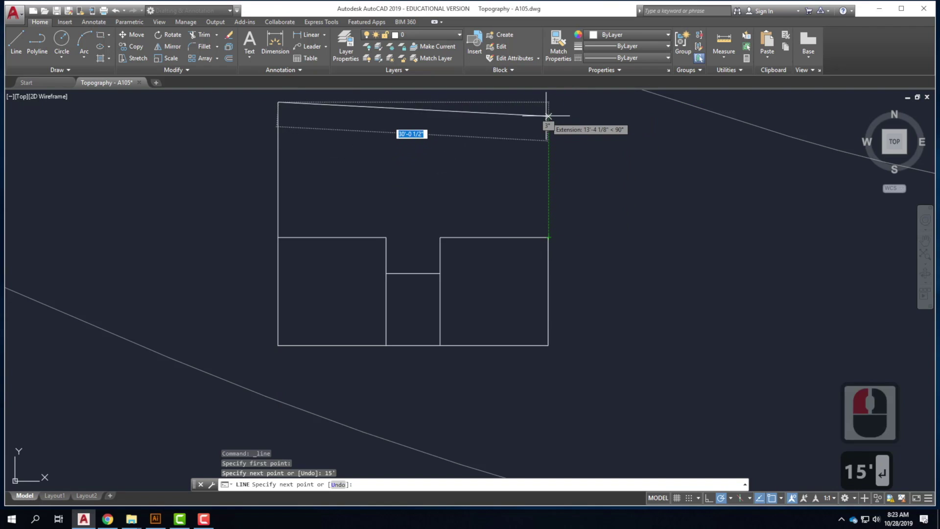
left_click(548, 102)
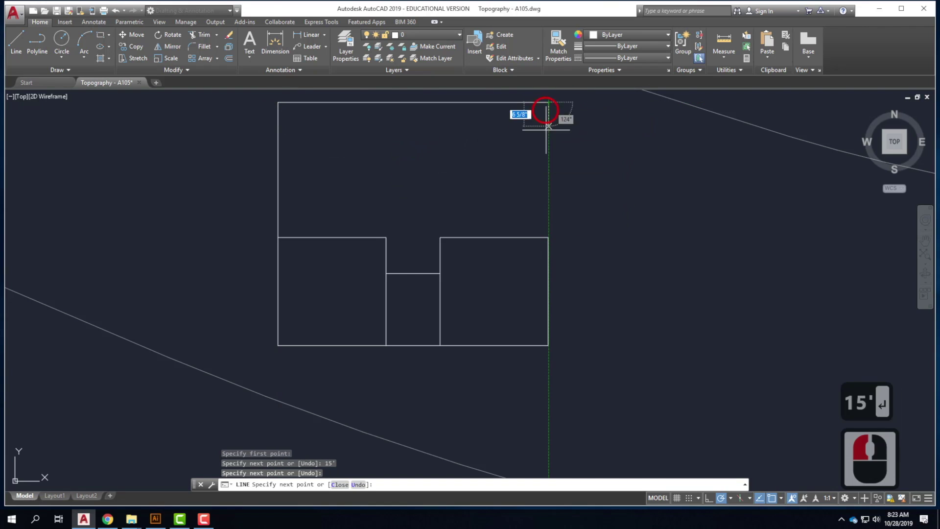
left_click(548, 237)
key("Return")
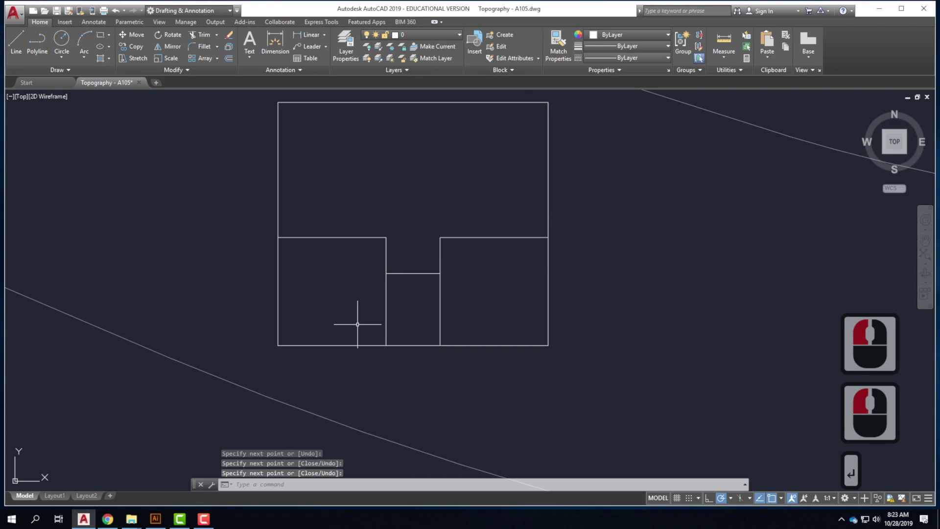
Measure the area of the cabin footprint by tracing the outer corners of both squares and the recessed connecting space
scroll(338, 333, "down", 2)
scroll(378, 246, "up", 2)
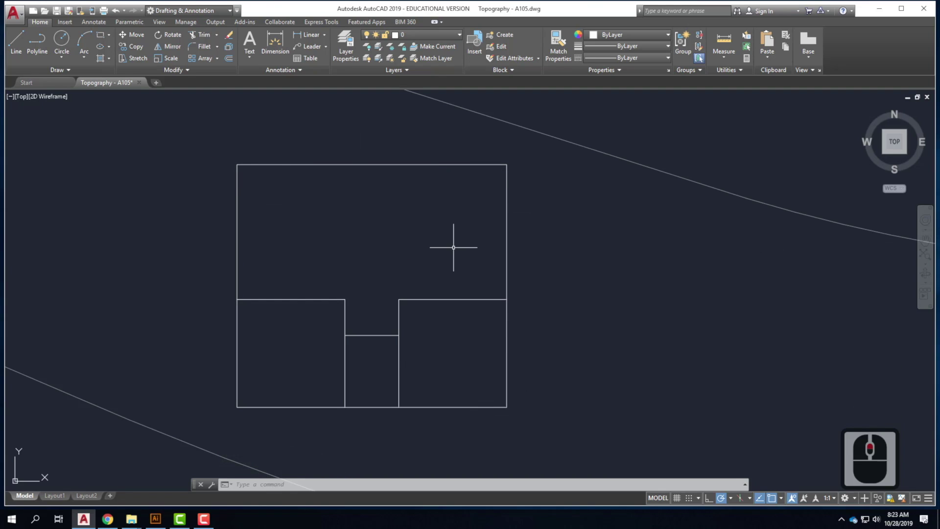
left_click(724, 57)
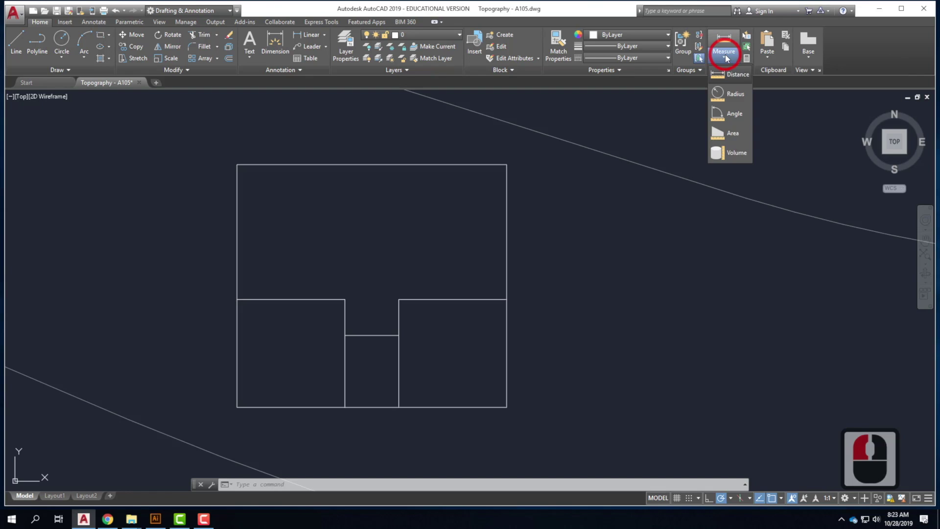
left_click(723, 136)
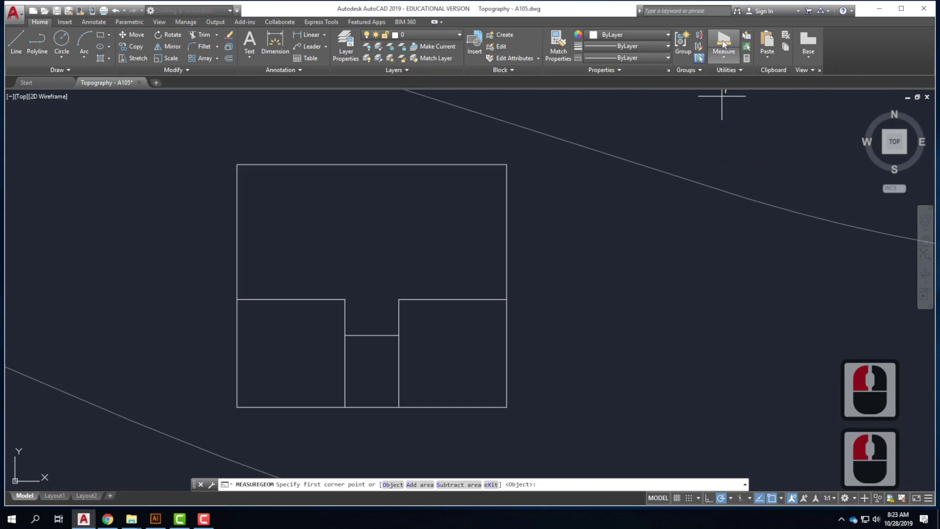
left_click(237, 406)
left_click(237, 299)
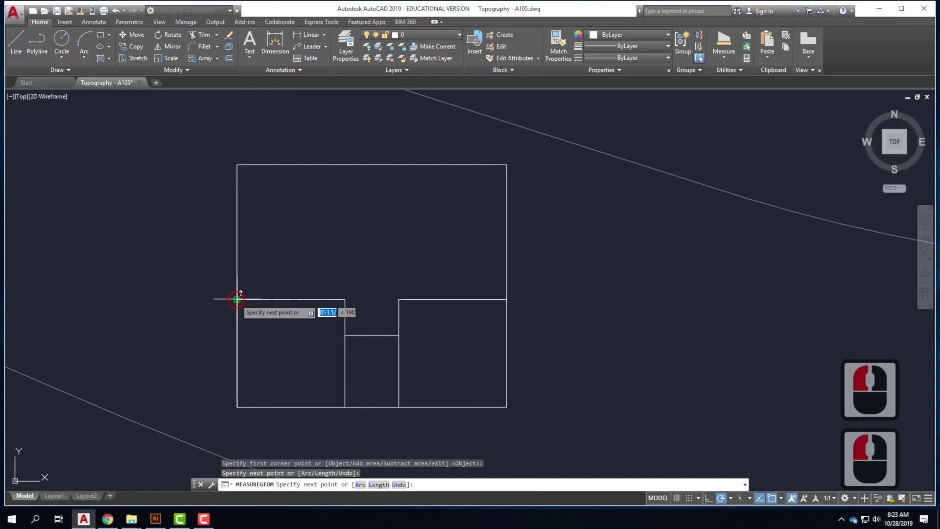
left_click(346, 299)
left_click(344, 335)
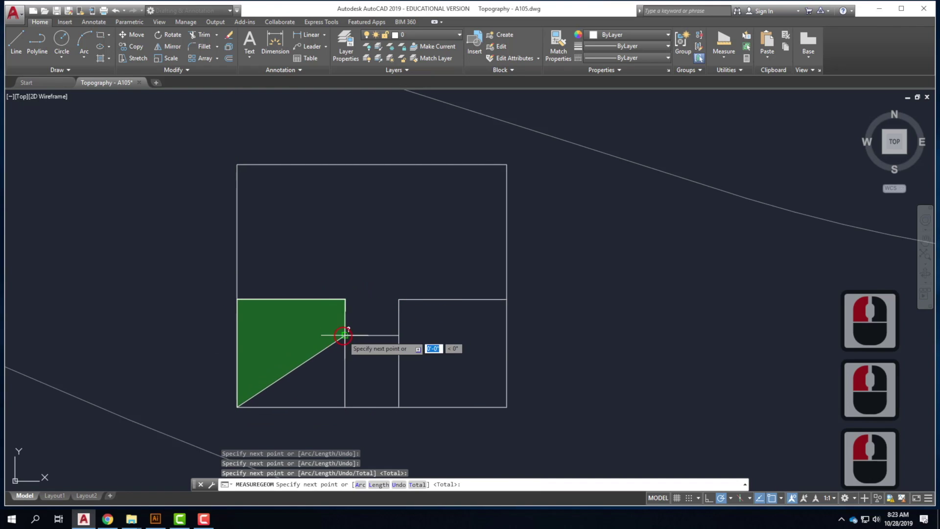
left_click(399, 335)
left_click(399, 299)
left_click(426, 300)
left_click(506, 299)
left_click(507, 406)
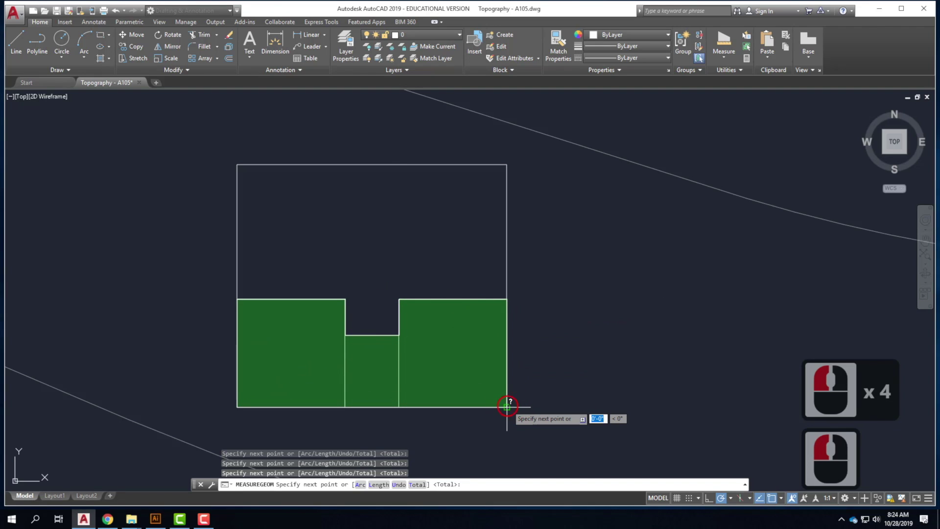
key("Return")
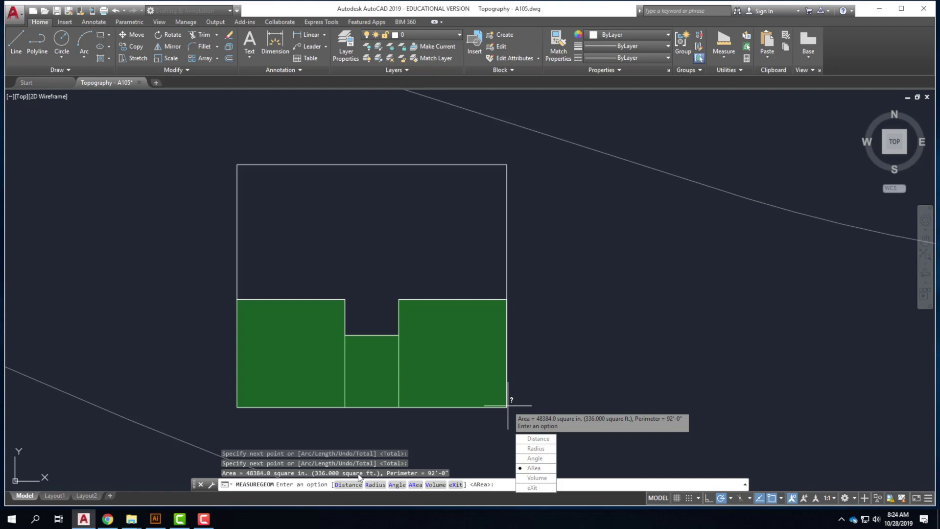
left_click(572, 317)
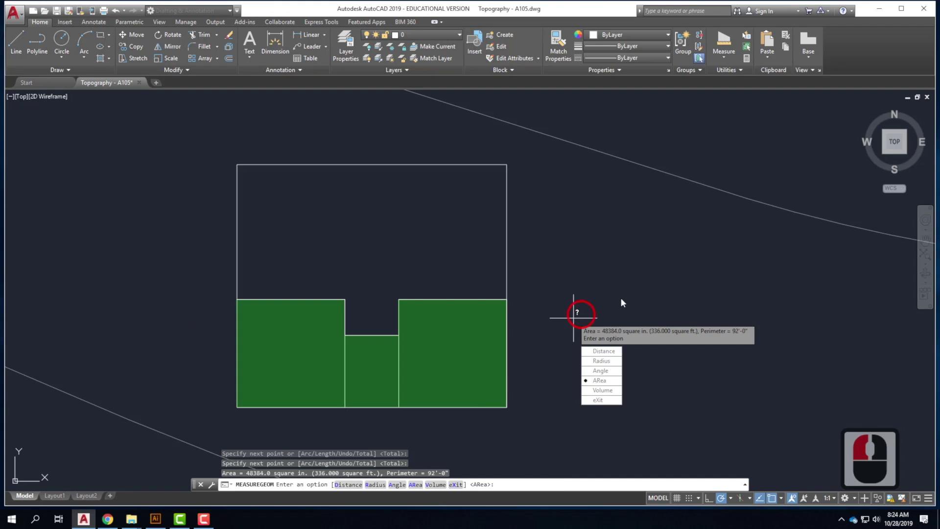
key("Escape")
key("Escape")
key("Escape")
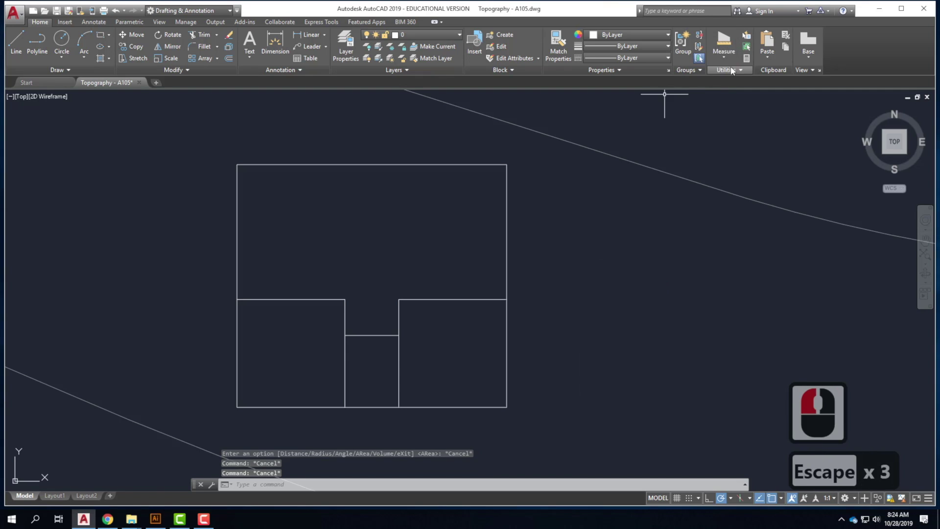
Measure the area of the overall rectangle enclosing the cabin and the added northern space, using its four outer corners
left_click(728, 57)
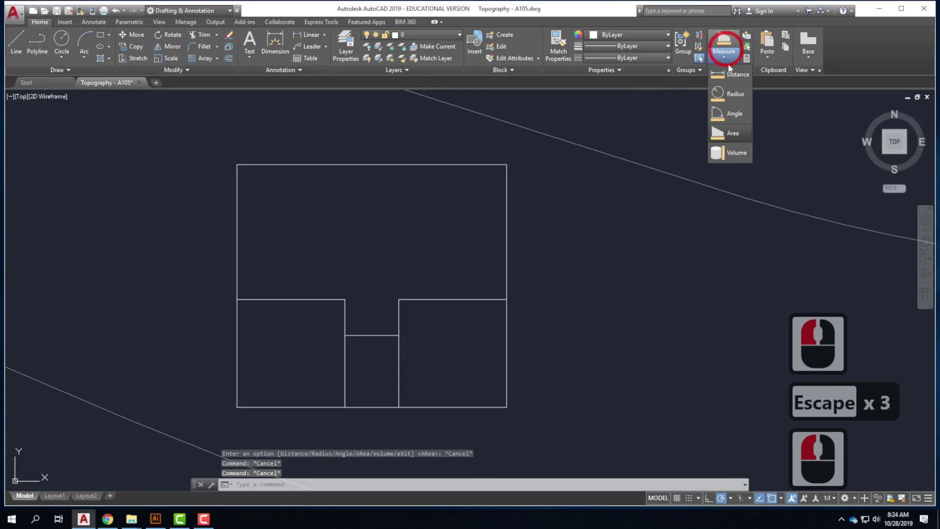
left_click(736, 138)
left_click(240, 165)
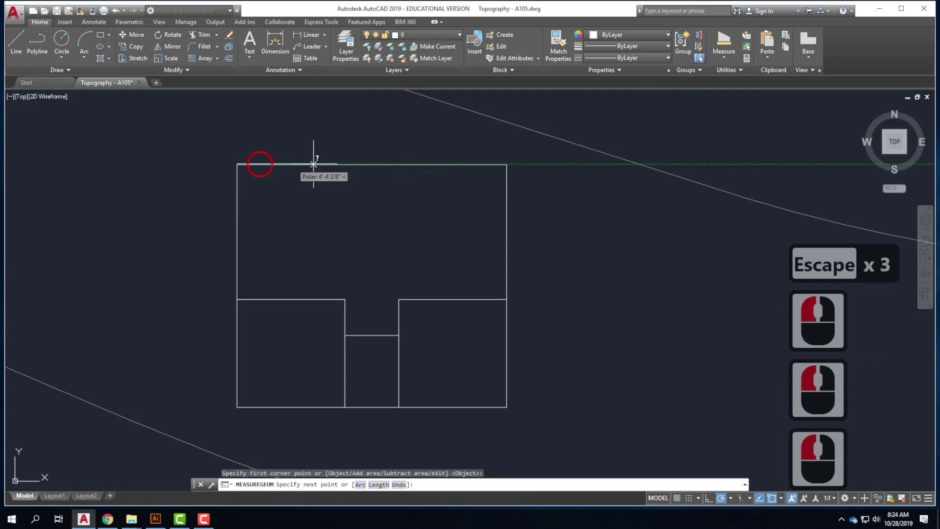
left_click(507, 165)
left_click(507, 407)
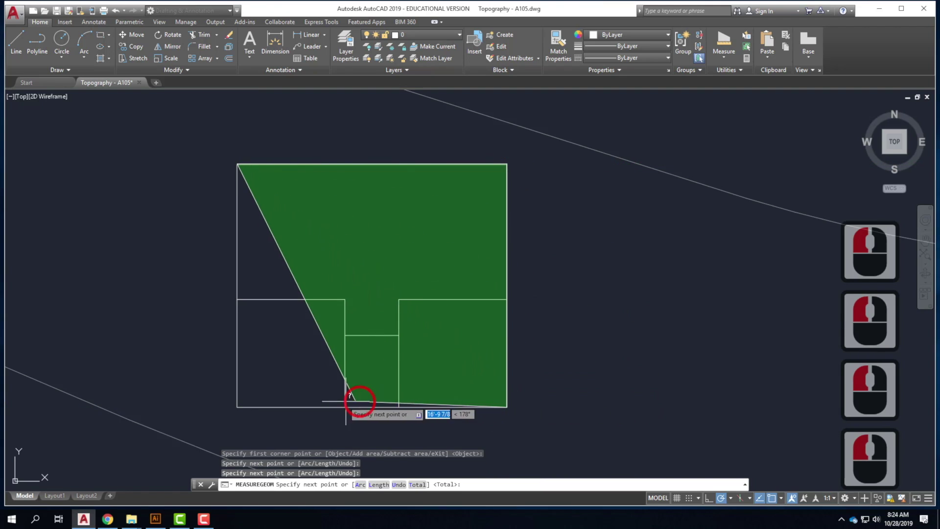
left_click(237, 405)
key("Return")
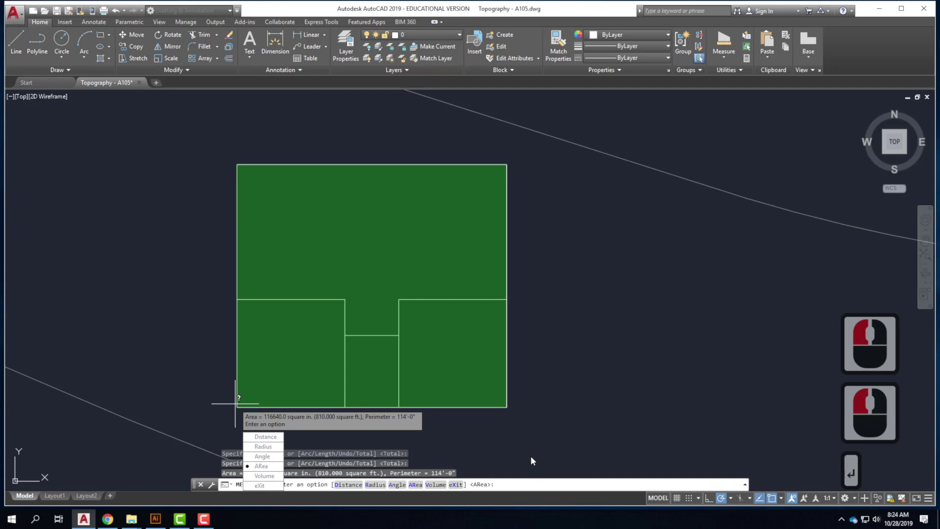
key("Return")
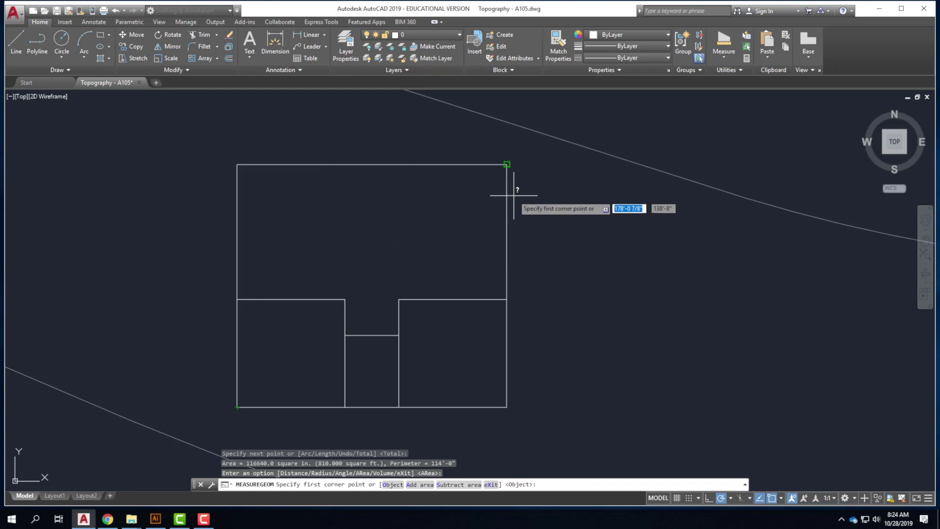
key("Escape")
key("Escape")
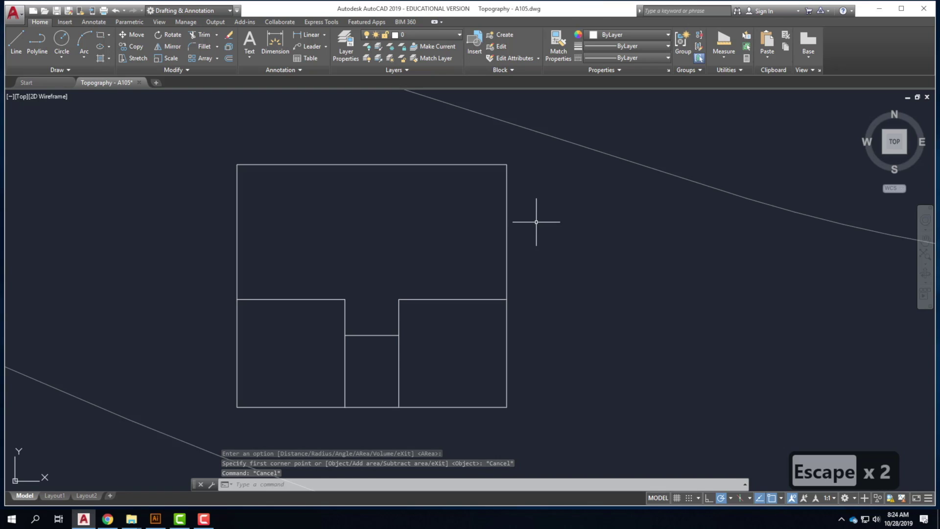
Erase the three lines enclosing the space north of the two squares
left_click(544, 199)
left_click(458, 148)
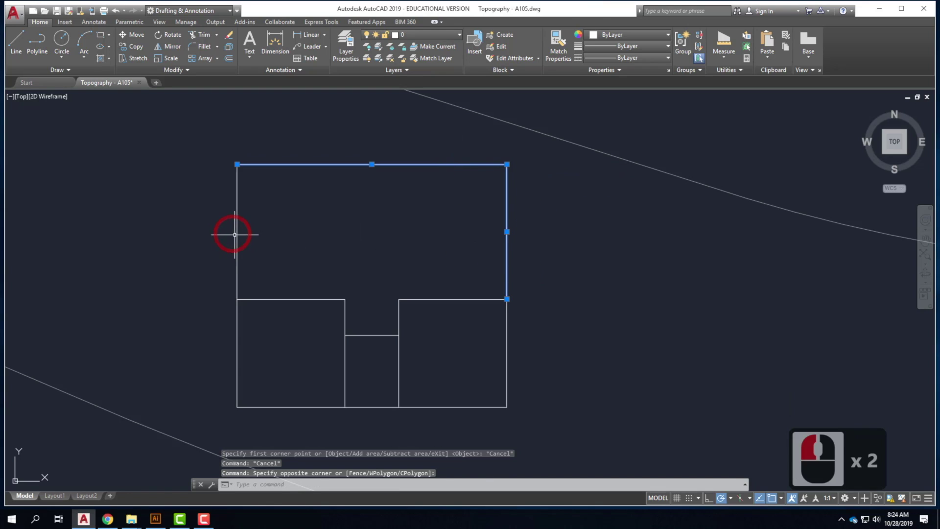
left_click(294, 231)
left_click(165, 126)
key("Delete")
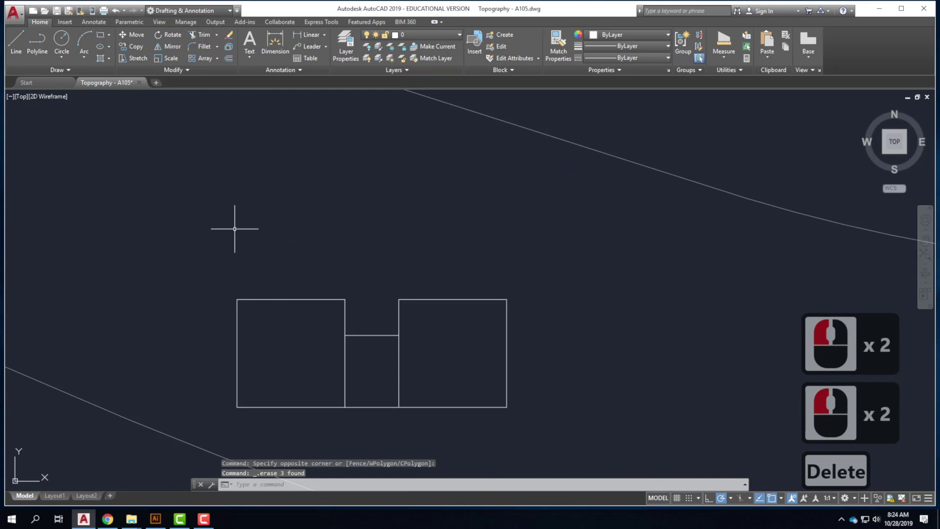
Try rotating the whole cabin footprint 90° counterclockwise about the western square's northwest corner, and undo the rotation
scroll(250, 330, "down", 3)
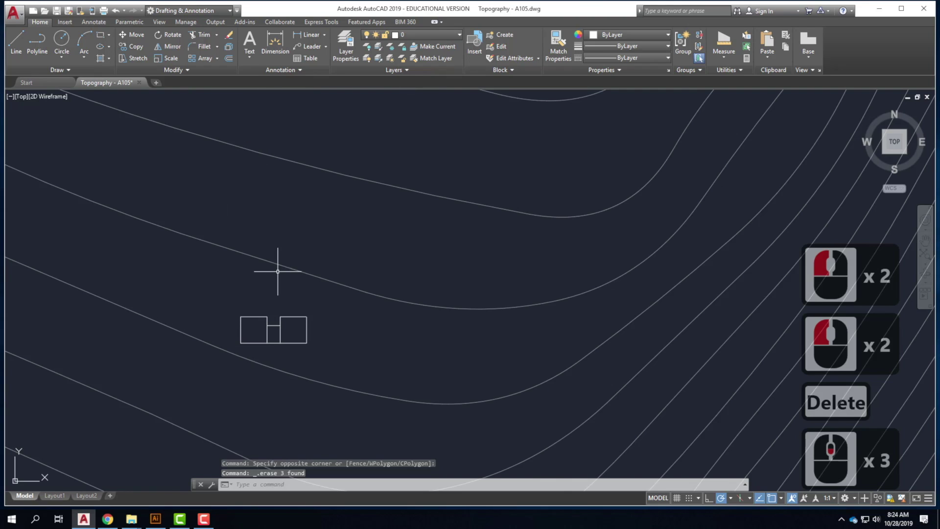
scroll(284, 324, "up", 2)
left_click(149, 283)
left_click(406, 373)
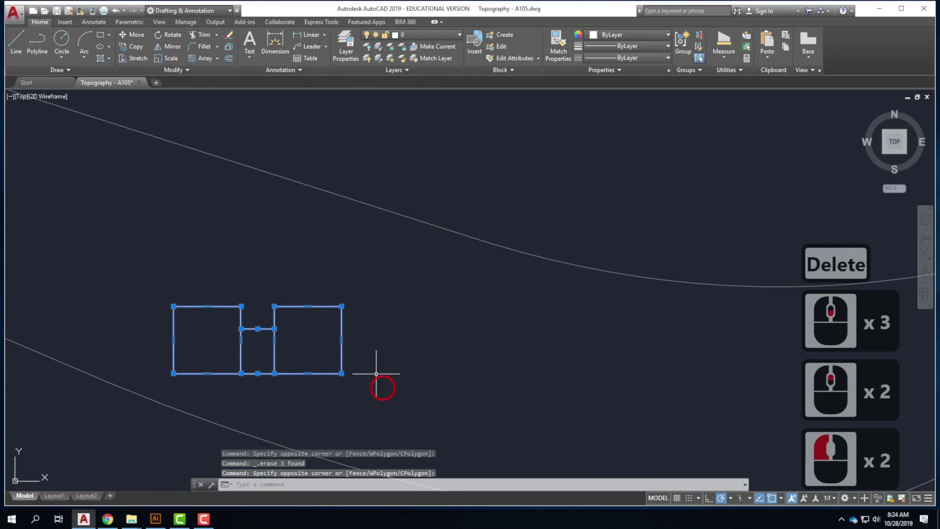
type("rotate")
key("Return")
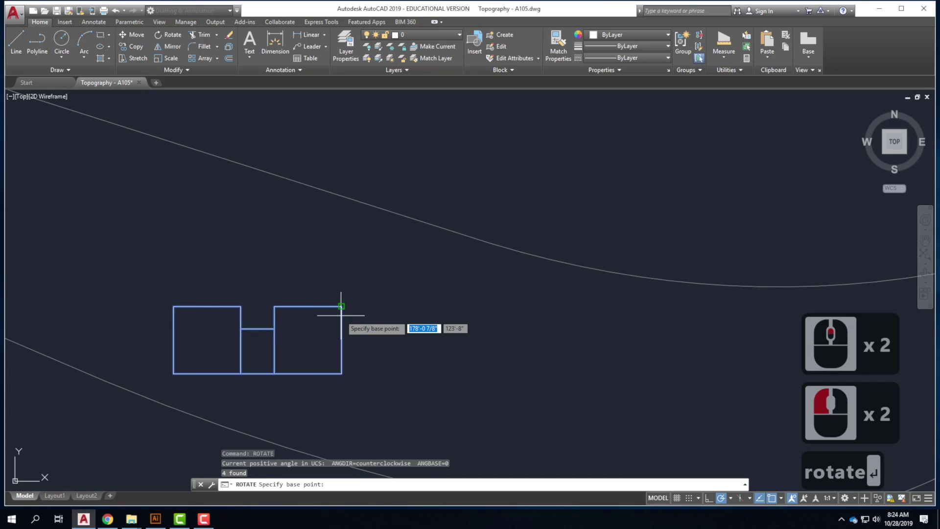
left_click(174, 306)
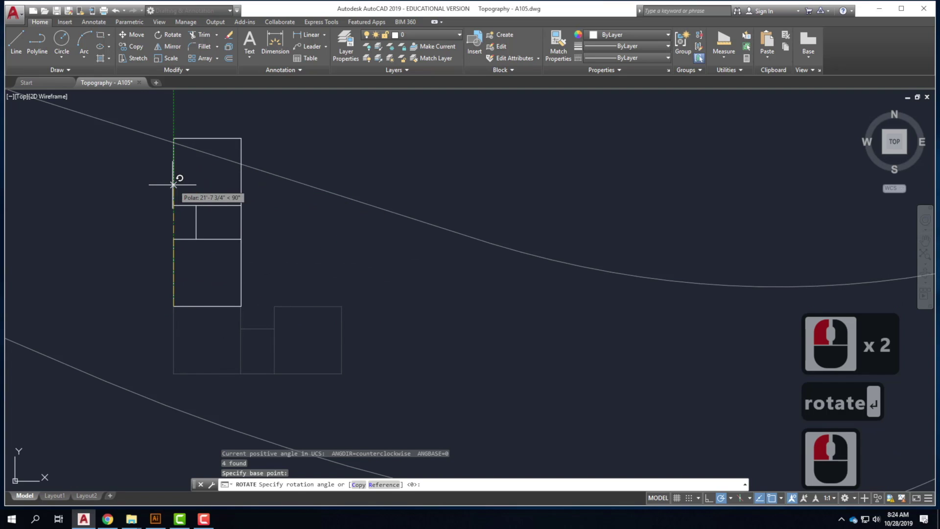
left_click(176, 177)
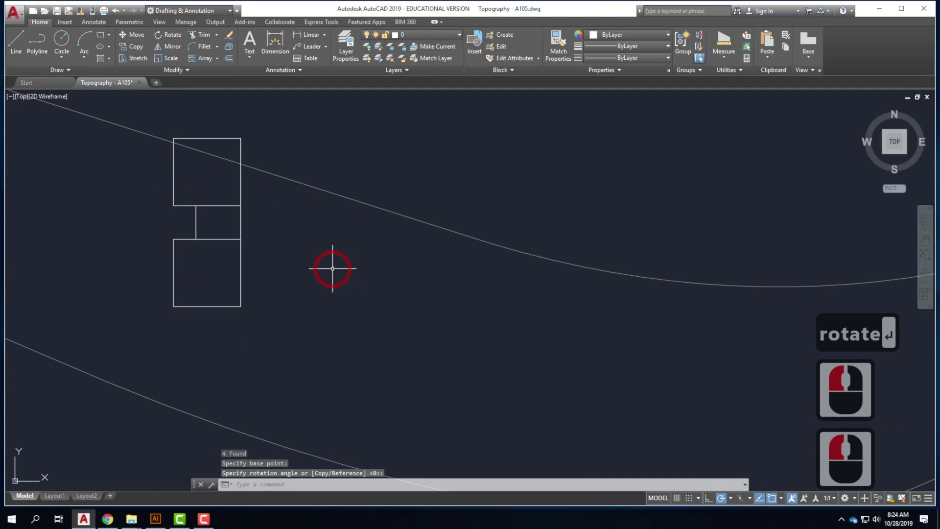
key("ctrl+z")
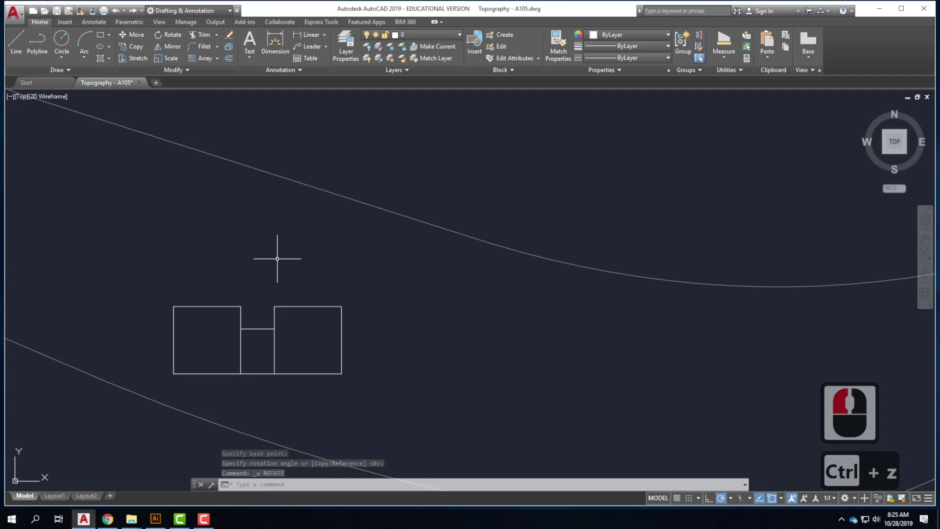
Rotate the whole cabin footprint by 90° about the western square's northwest corner
left_click(162, 36)
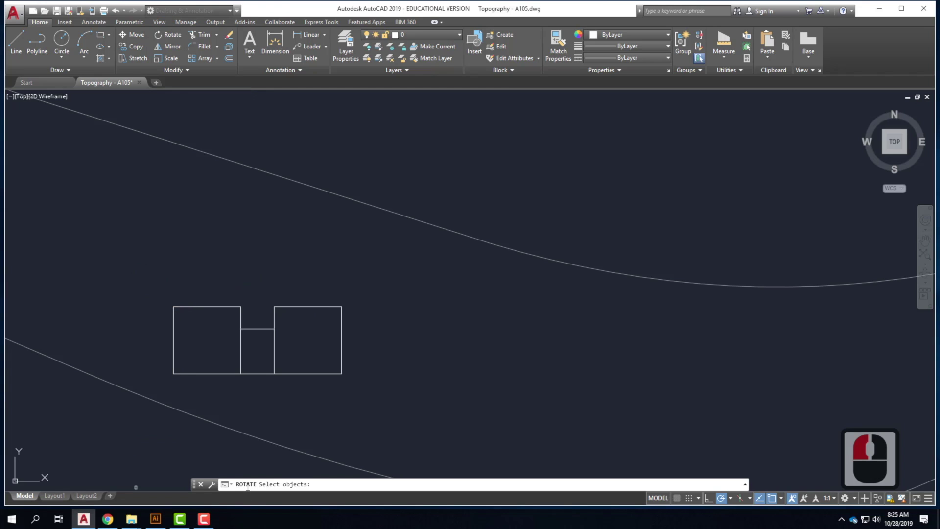
left_click(160, 296)
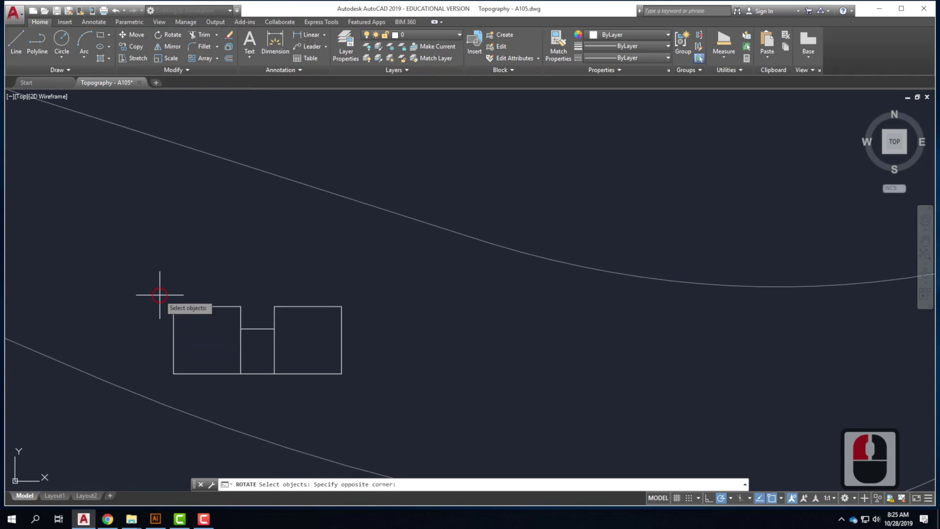
left_click(367, 386)
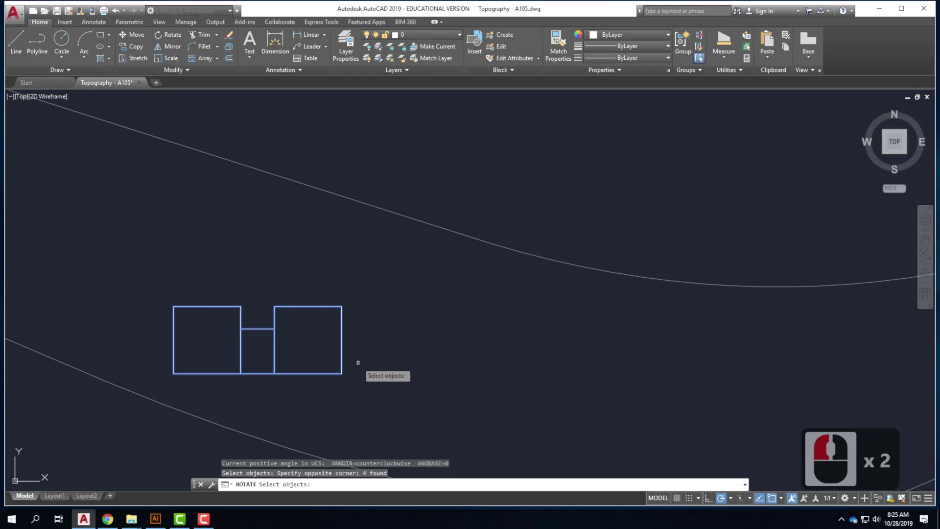
key("Return")
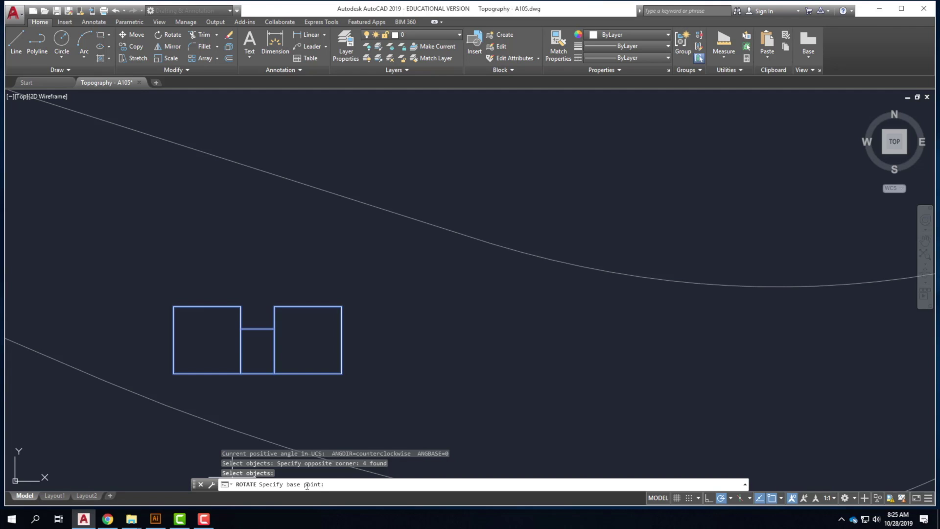
left_click(174, 306)
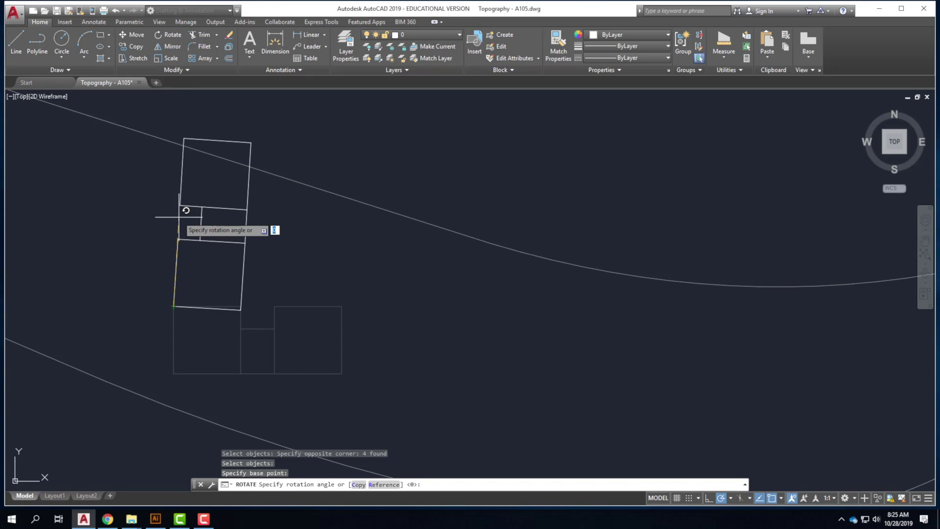
type("90")
key("Return")
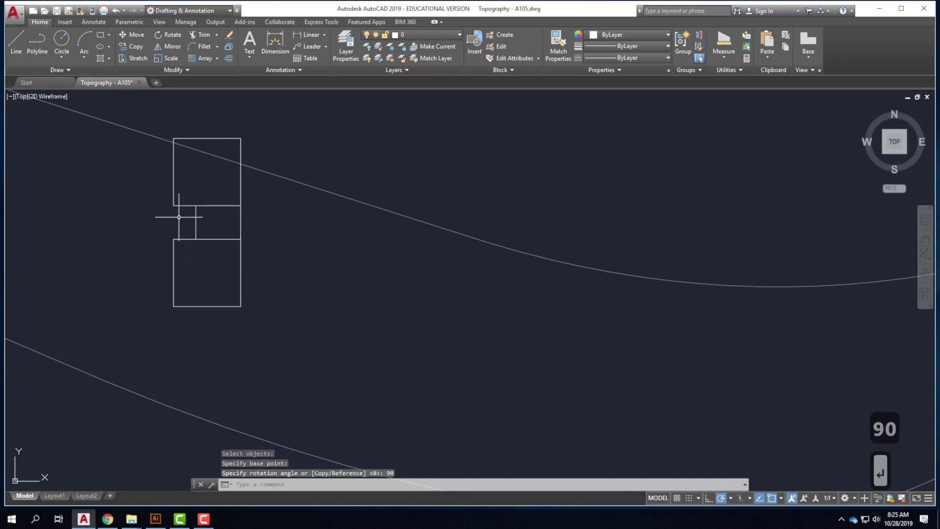
Draw a three-sided 10' by 6' outline projecting west from the southern square, starting 4' north of its southwest corner
scroll(216, 255, "down", 2)
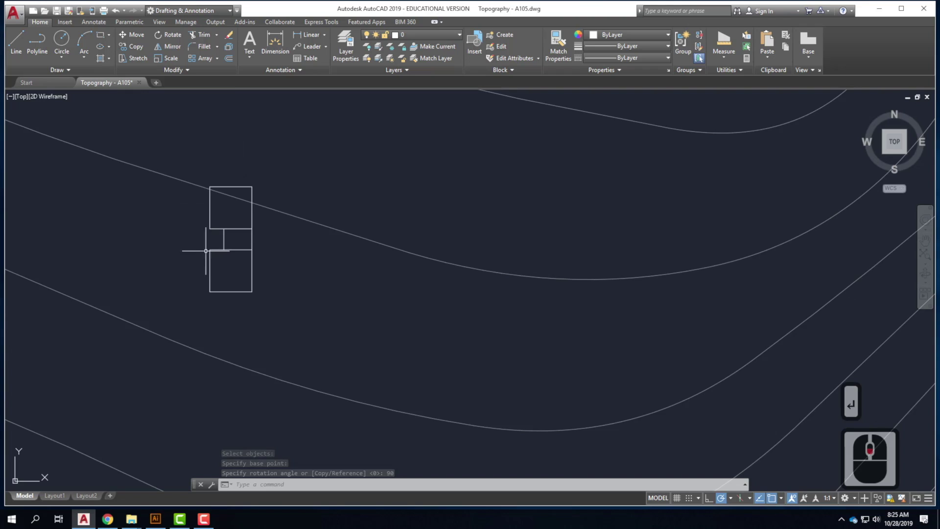
scroll(193, 251, "up", 4)
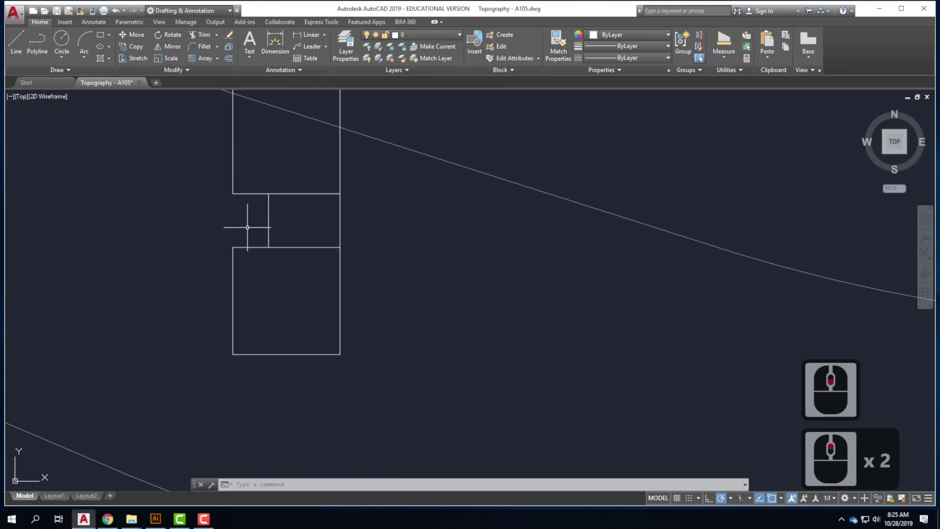
left_click(16, 39)
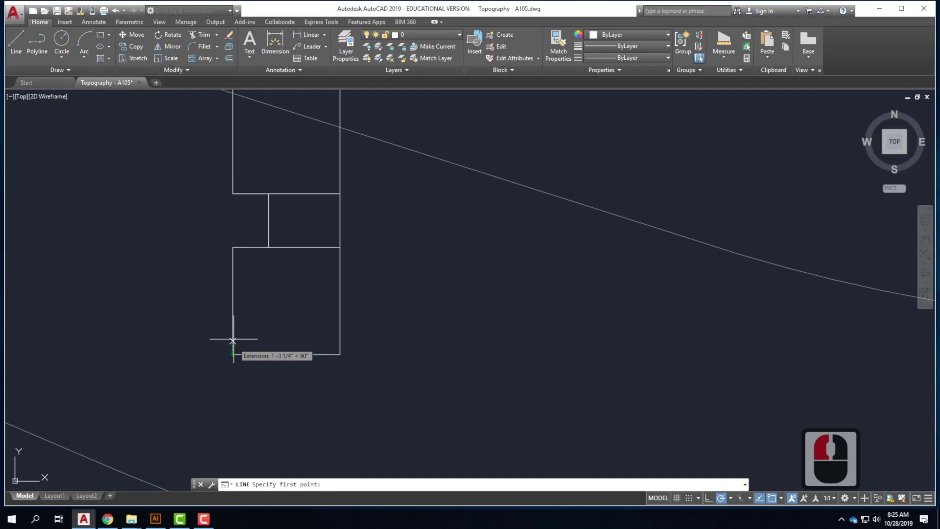
type("4'")
key("Return")
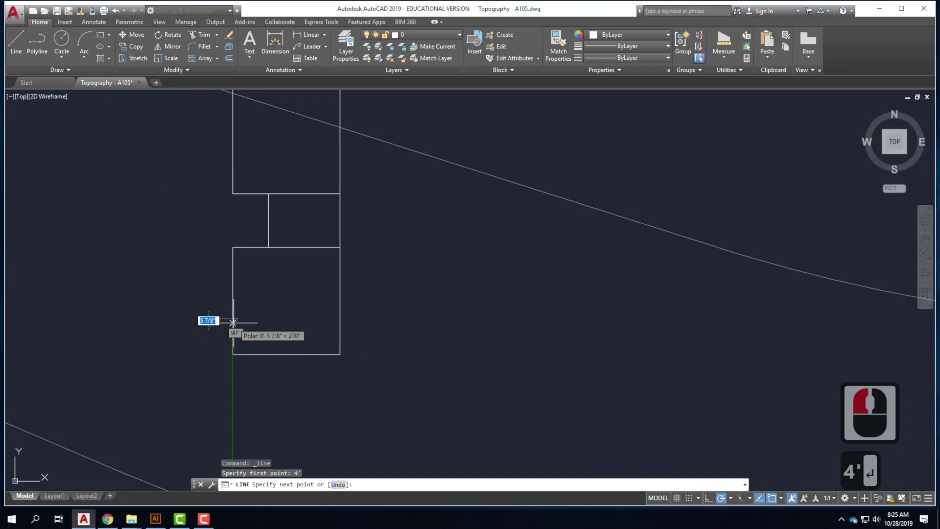
type("10'")
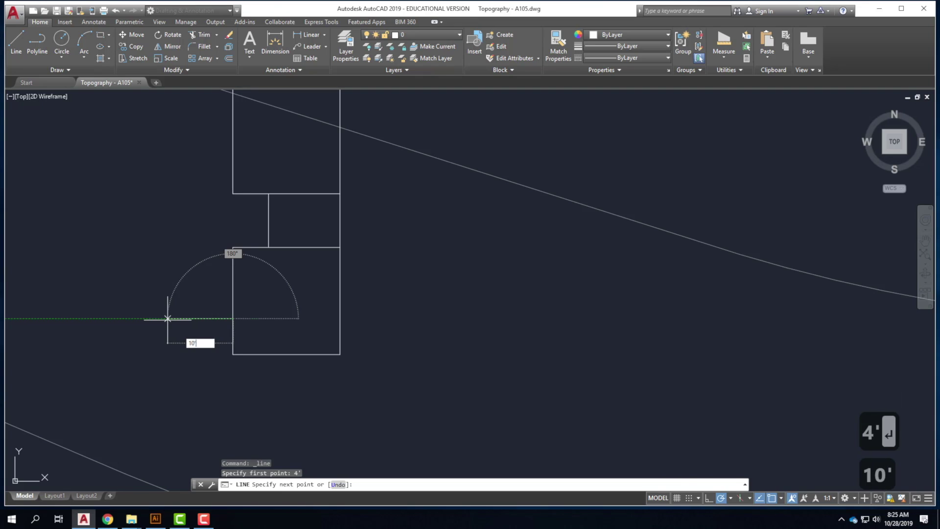
key("Return")
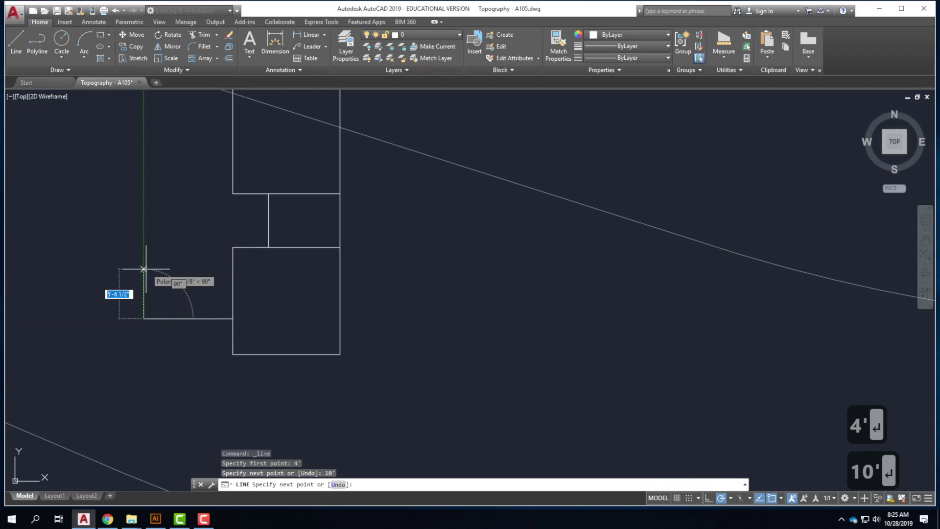
type("6'")
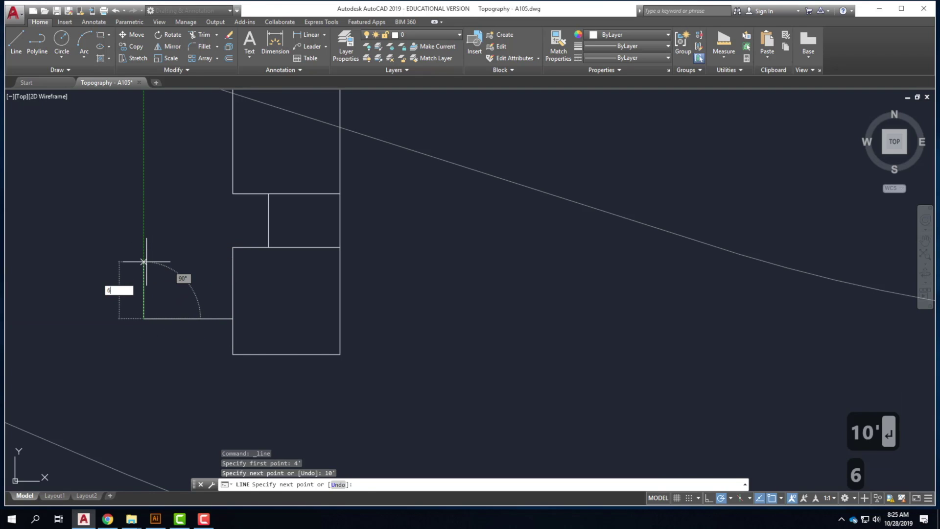
key("Return")
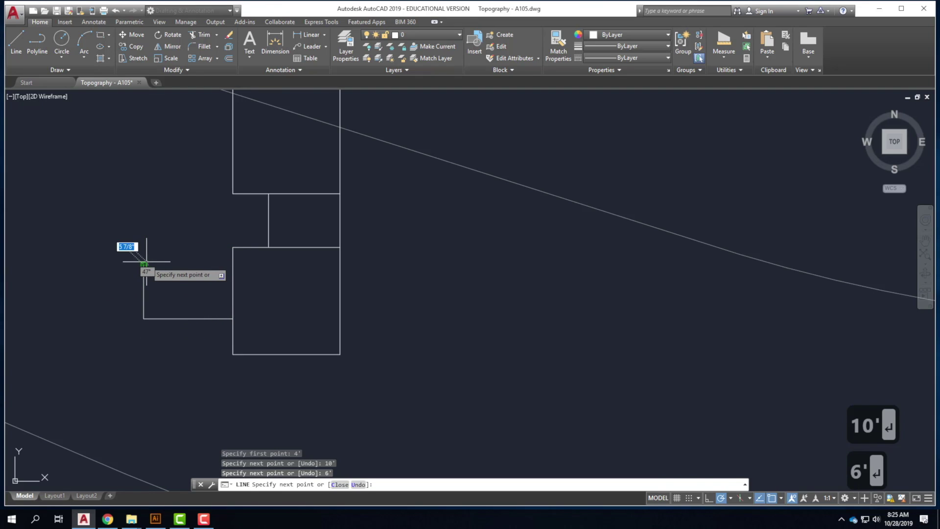
left_click(233, 265)
key("Return")
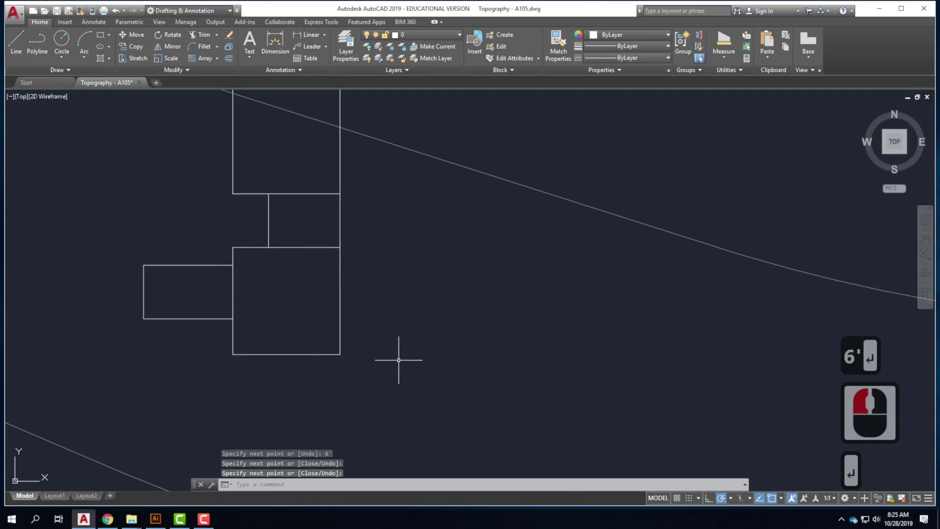
Offset the outlines of the northern and southern squares 6" inward to form their walls
scroll(406, 365, "down", 2)
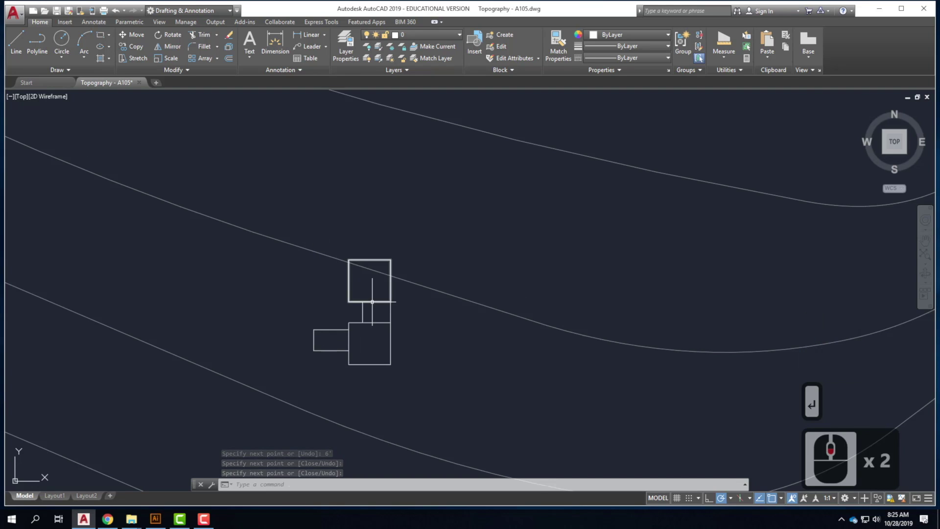
scroll(374, 301, "up", 2)
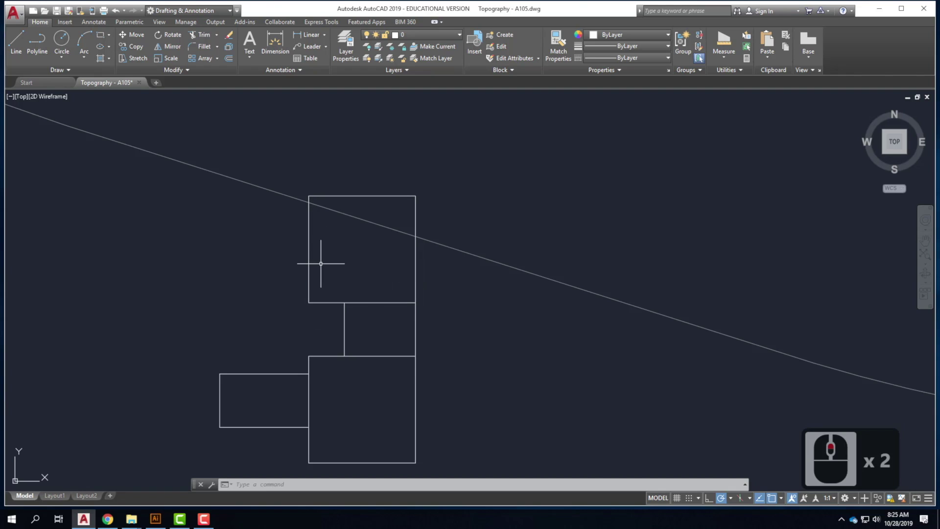
type("offset")
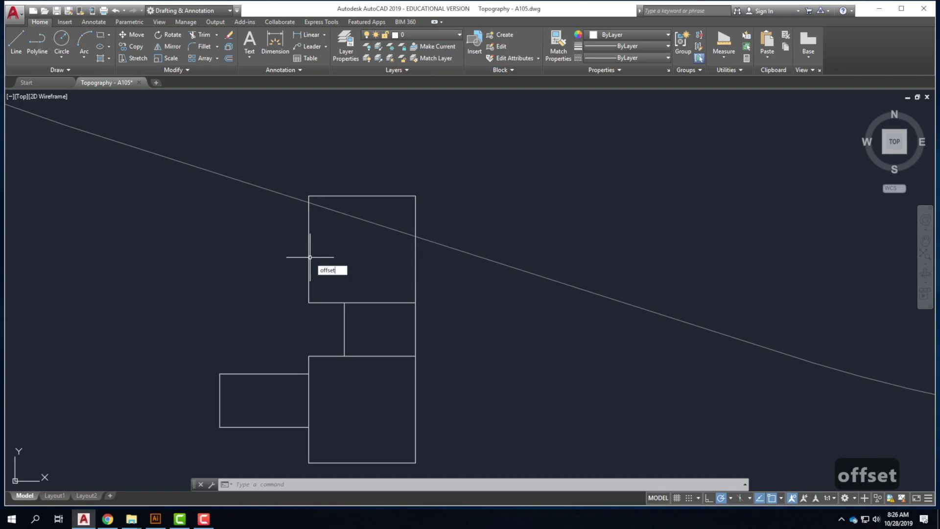
key("Return")
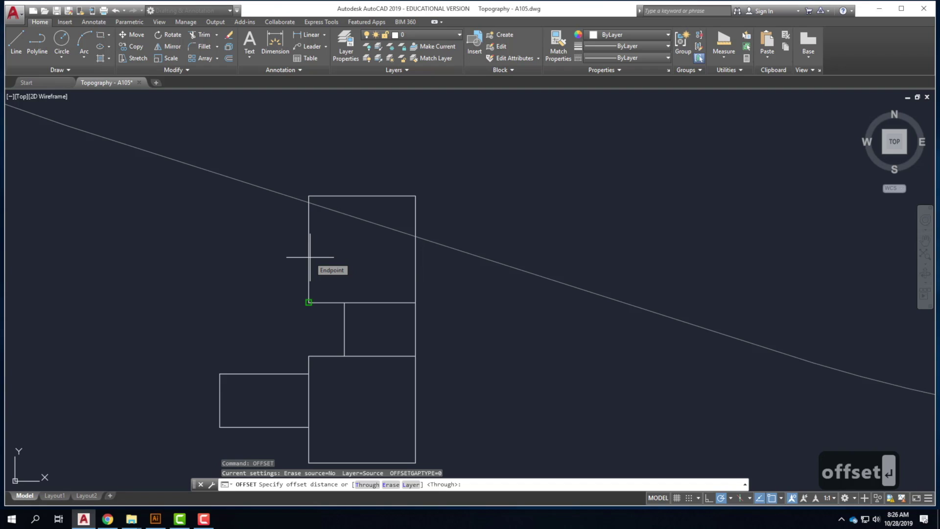
type("6\"")
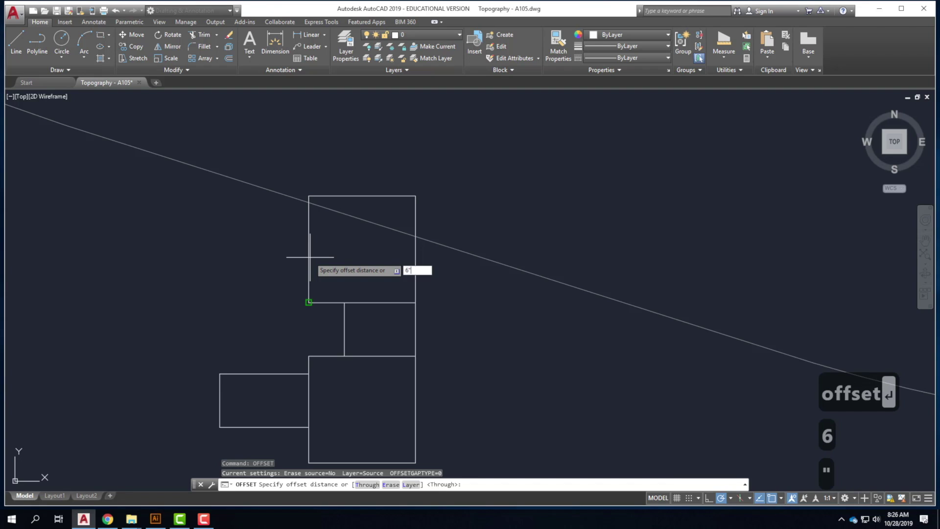
key("Return")
left_click(311, 258)
left_click(340, 260)
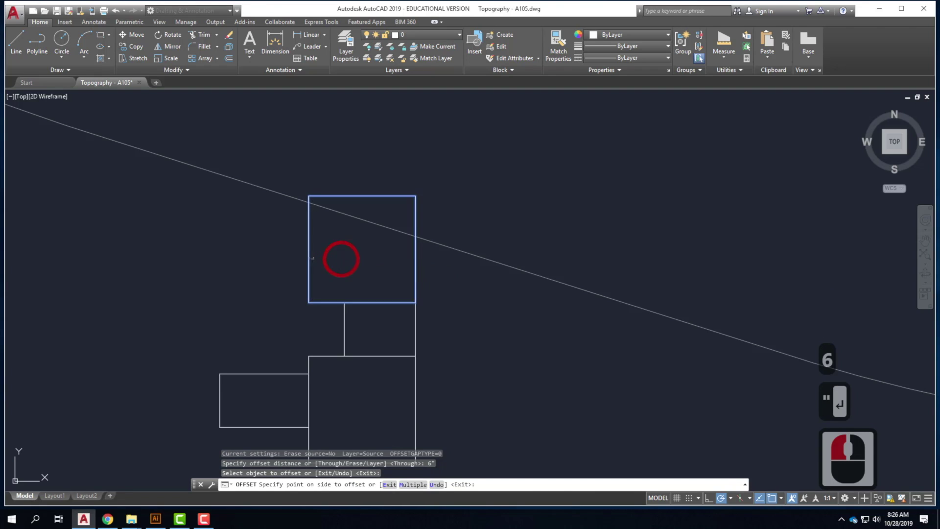
left_click(309, 368)
left_click(357, 374)
Offset the east and west lines of the connecting space 6" inward
left_click(415, 315)
left_click(343, 319)
left_click(366, 321)
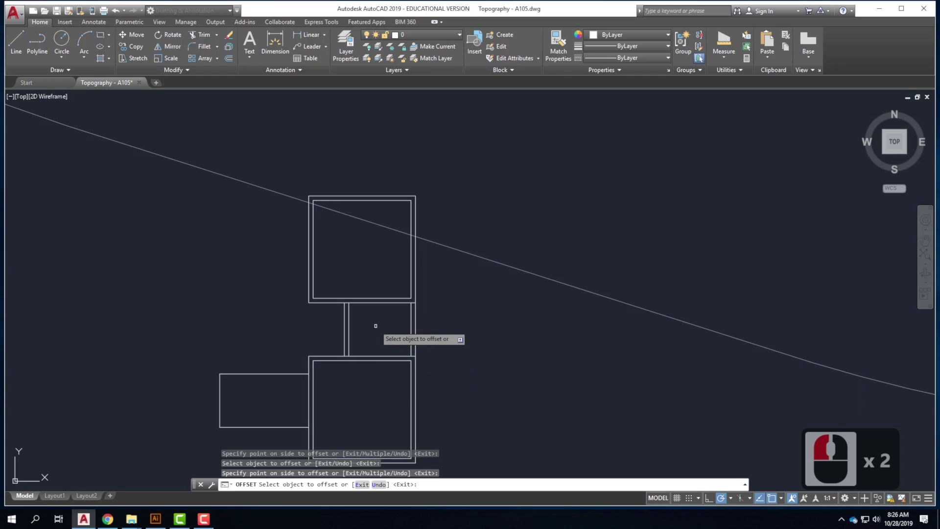
key("Escape")
Trim the square edges crossing the east wall at both ends of the connecting space
scroll(412, 306, "up", 2)
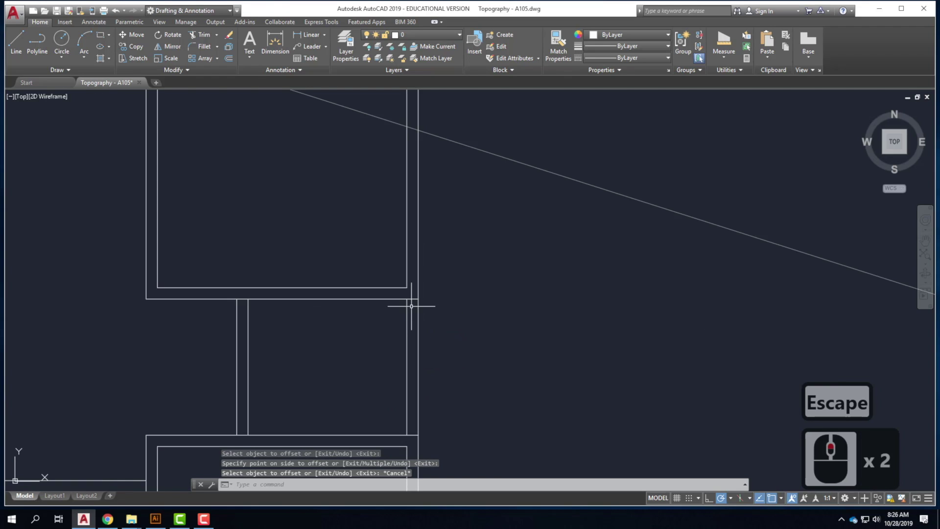
left_click(200, 34)
left_click(380, 254)
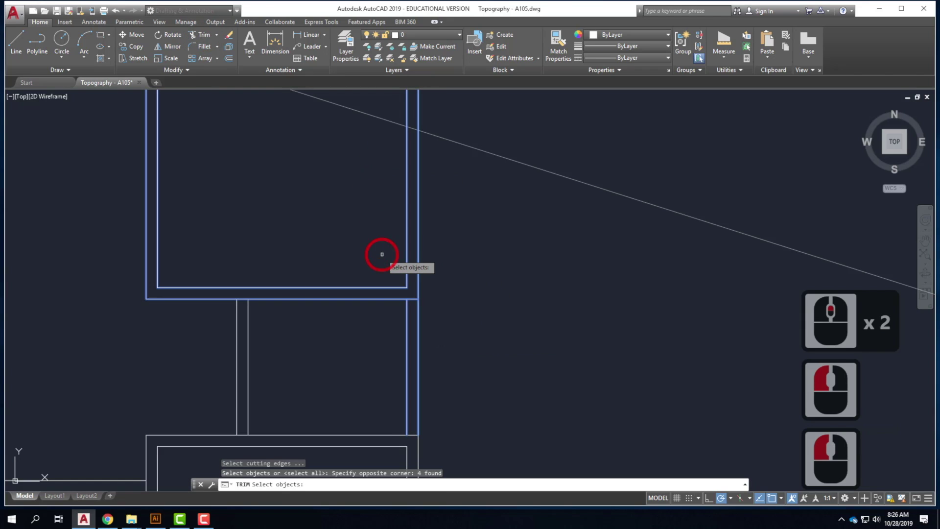
left_click(416, 297)
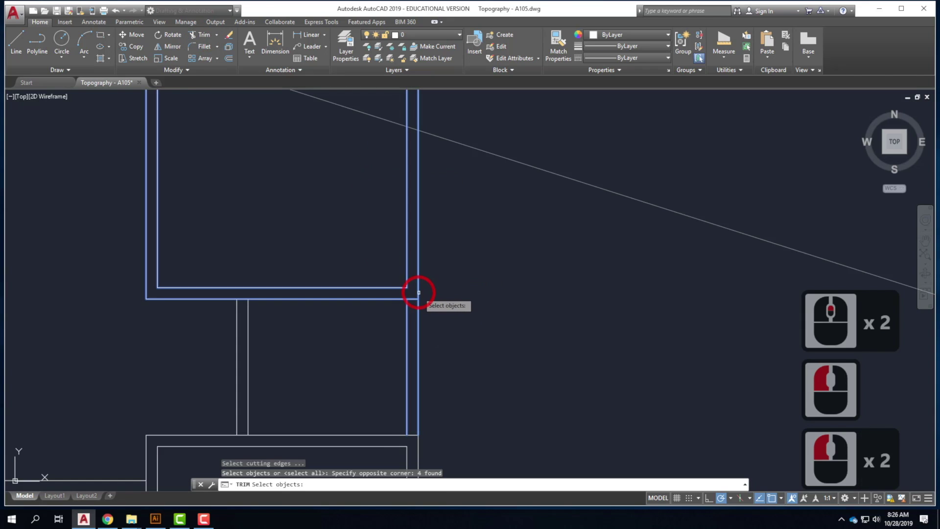
left_click(442, 462)
left_click(373, 419)
key("Return")
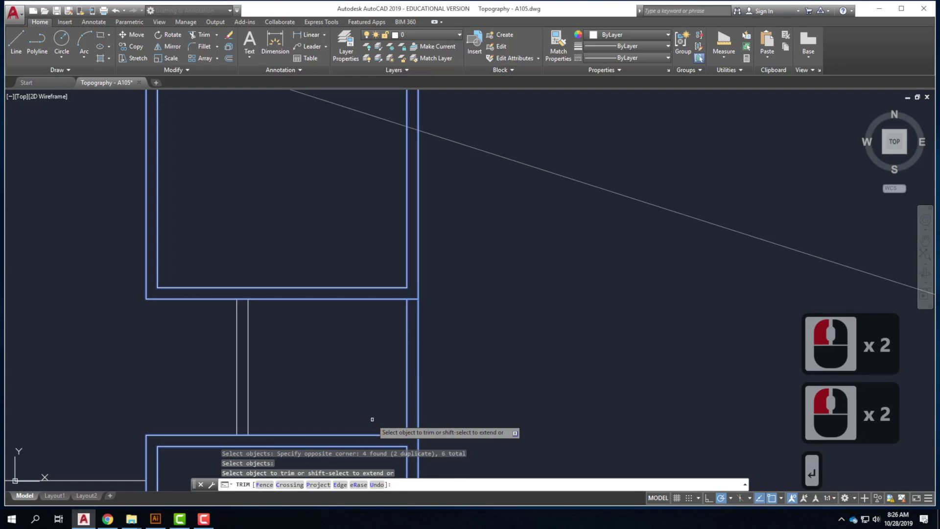
left_click(414, 299)
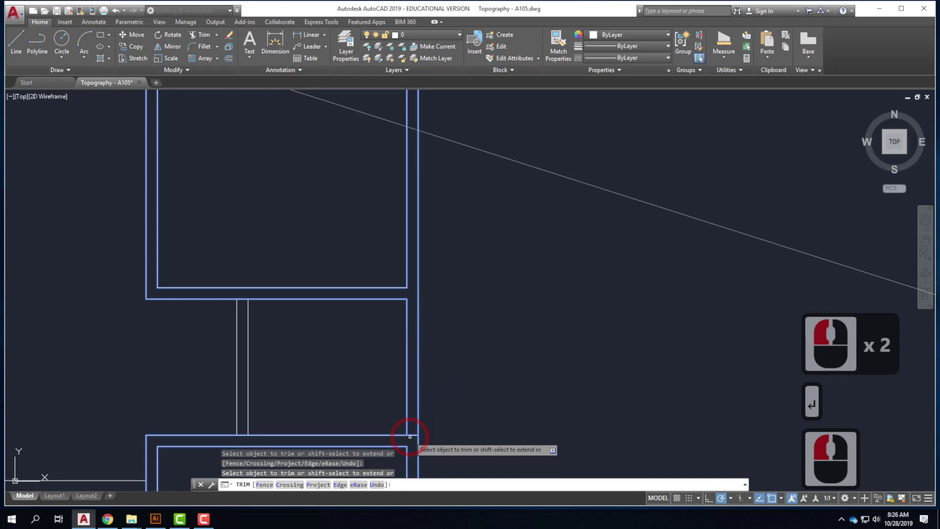
left_click(410, 435)
scroll(408, 343, "down", 3)
scroll(405, 336, "up", 2)
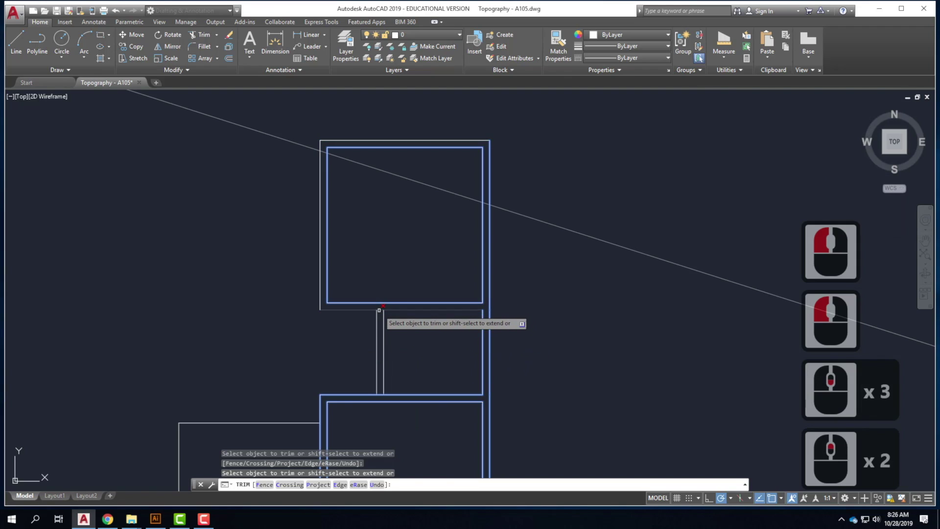
key("Return")
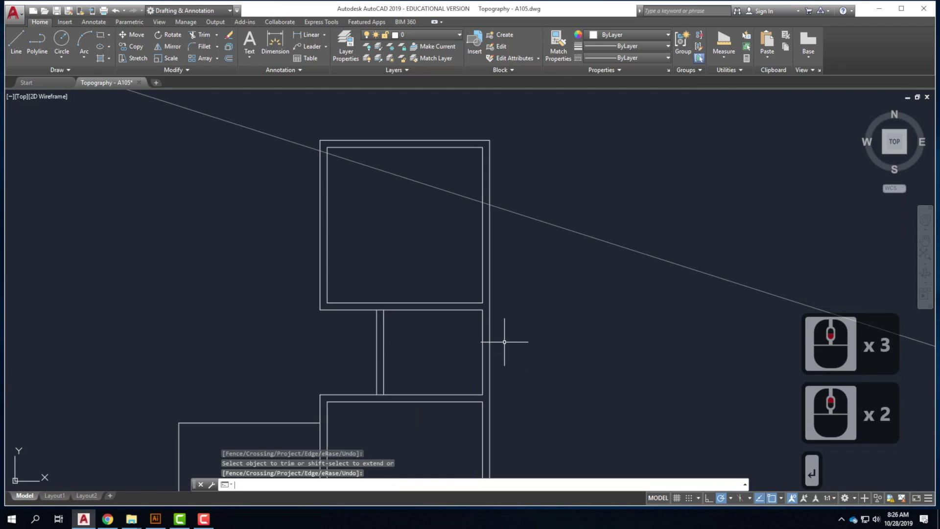
Trim the square edges between the two lines of the connecting space's west wall at both ends
left_click(194, 35)
left_click(415, 435)
left_click(369, 279)
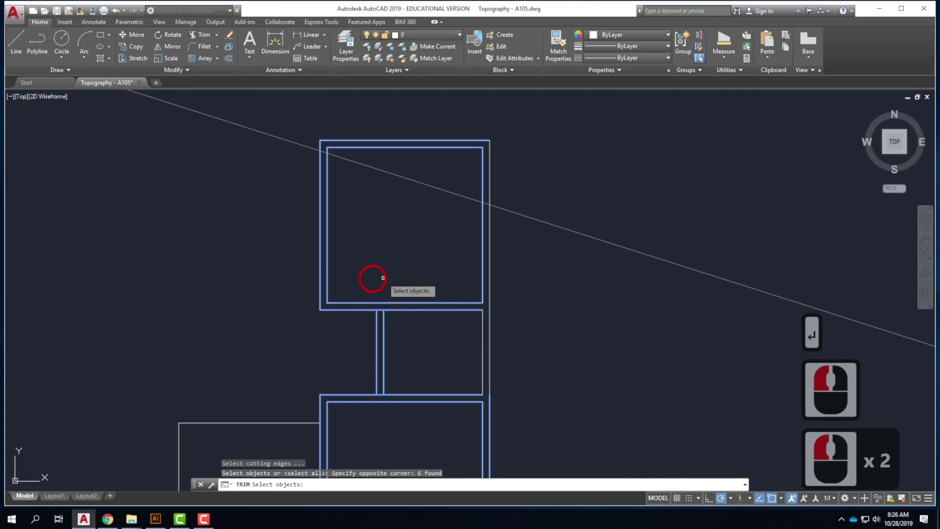
key("Return")
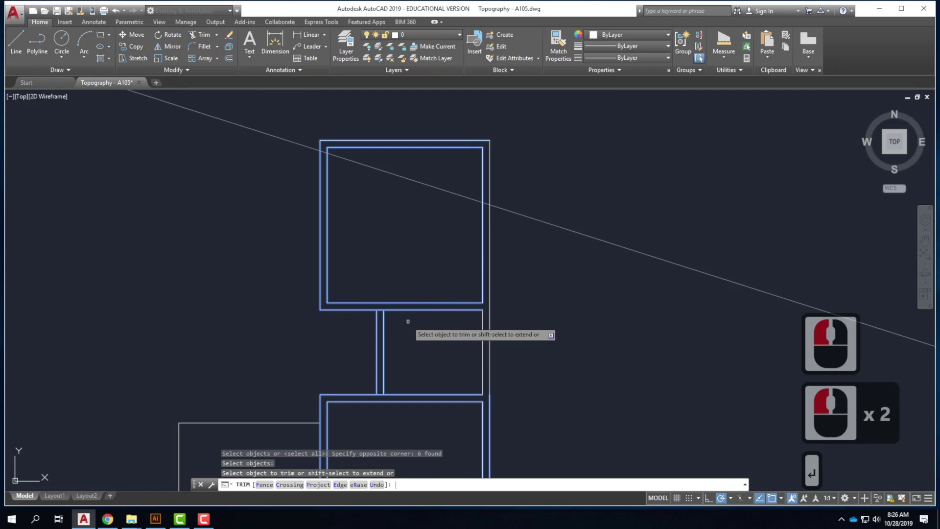
left_click(379, 309)
left_click(380, 395)
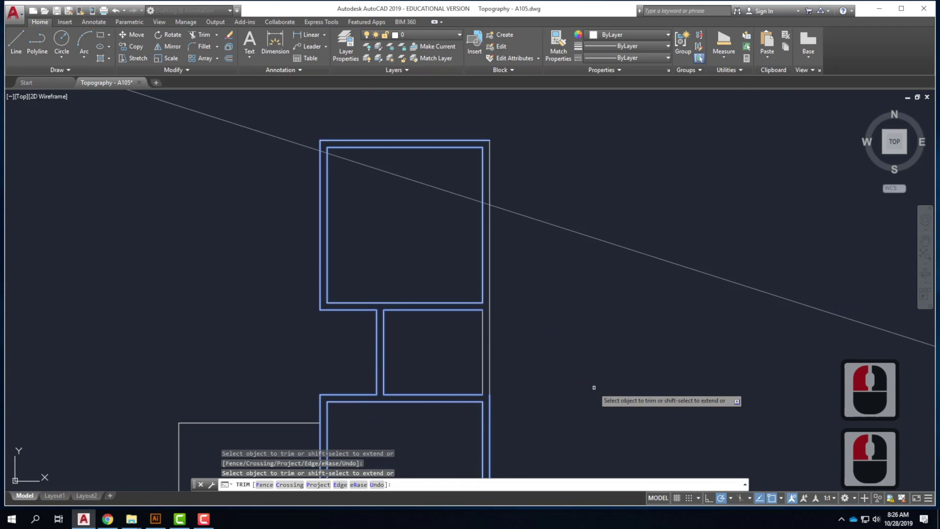
key("Escape")
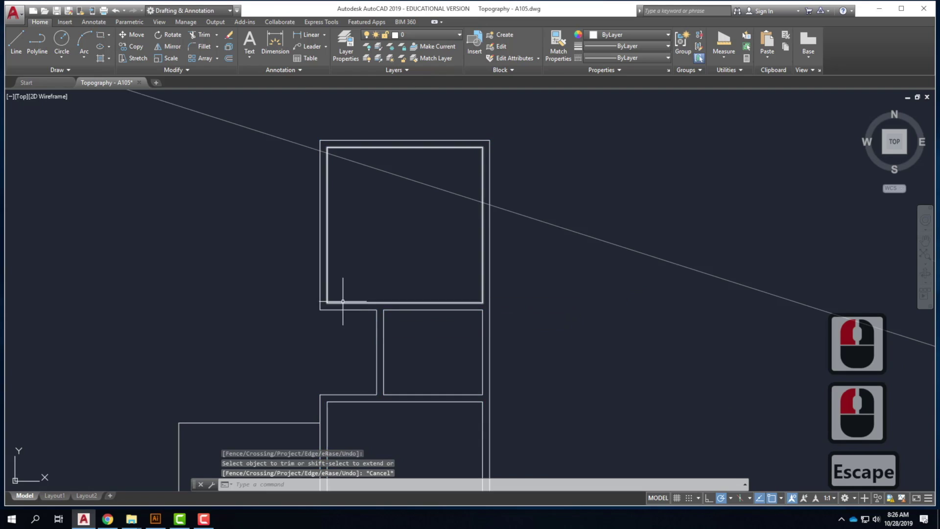
scroll(338, 304, "up", 2)
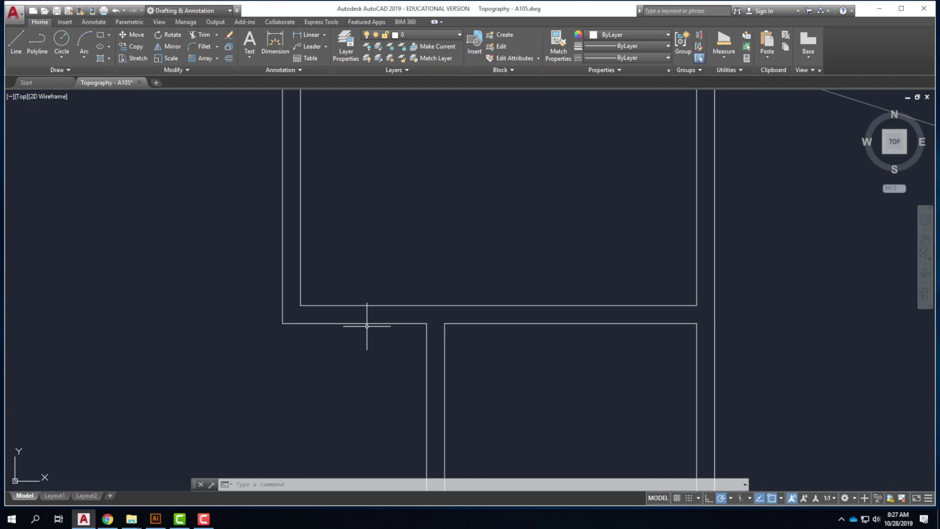
scroll(524, 373, "down", 3)
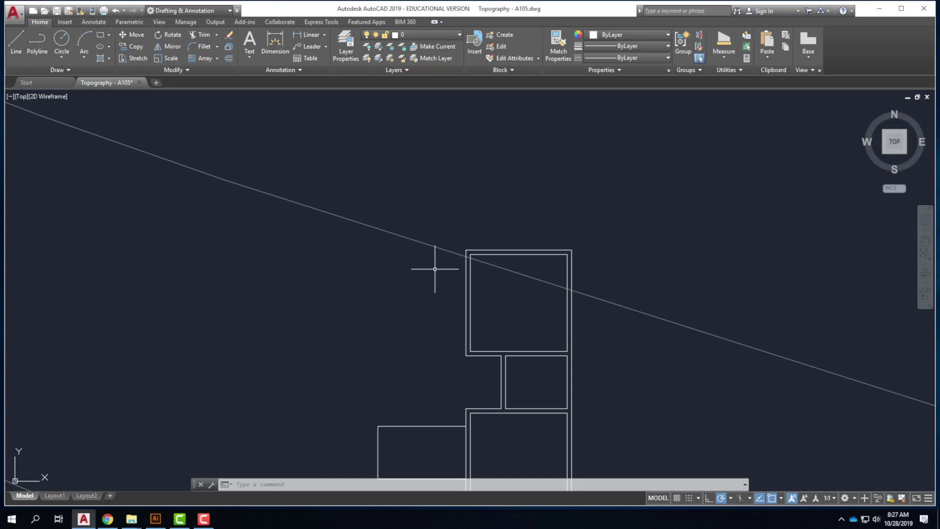
scroll(372, 152, "down", 2)
scroll(389, 194, "up", 1)
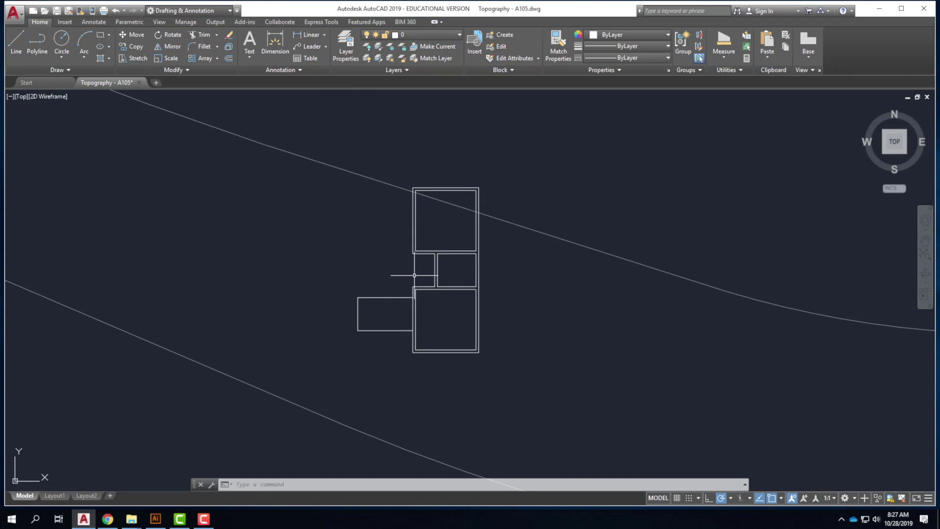
Set the model plot to the PublishToWeb JPG.pc3 plotter with the default paper size Sun Hi-Res (1600 x 1280 pixels)
left_click(104, 12)
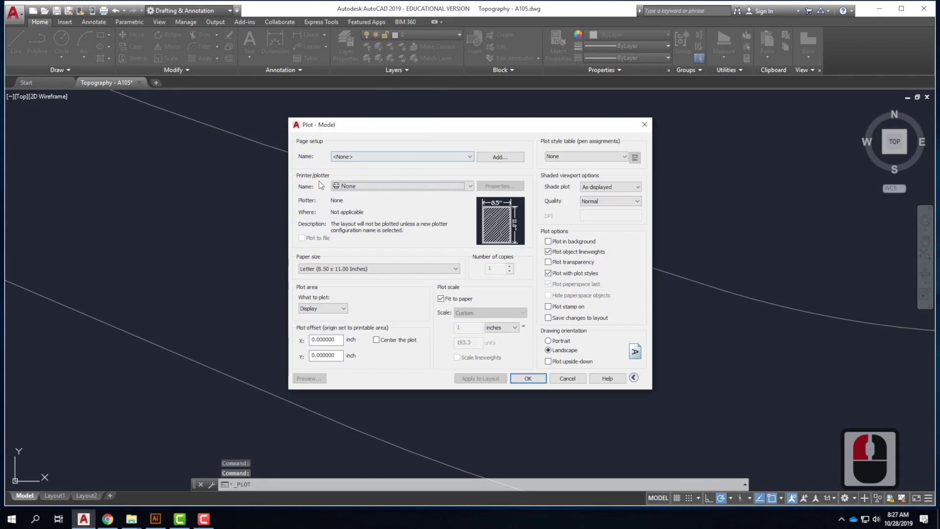
left_click(389, 186)
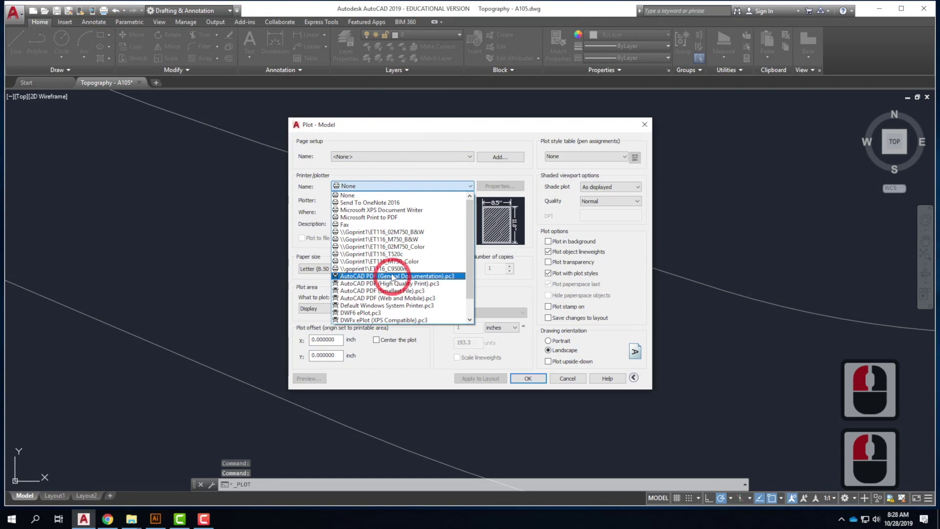
scroll(392, 277, "down", 5)
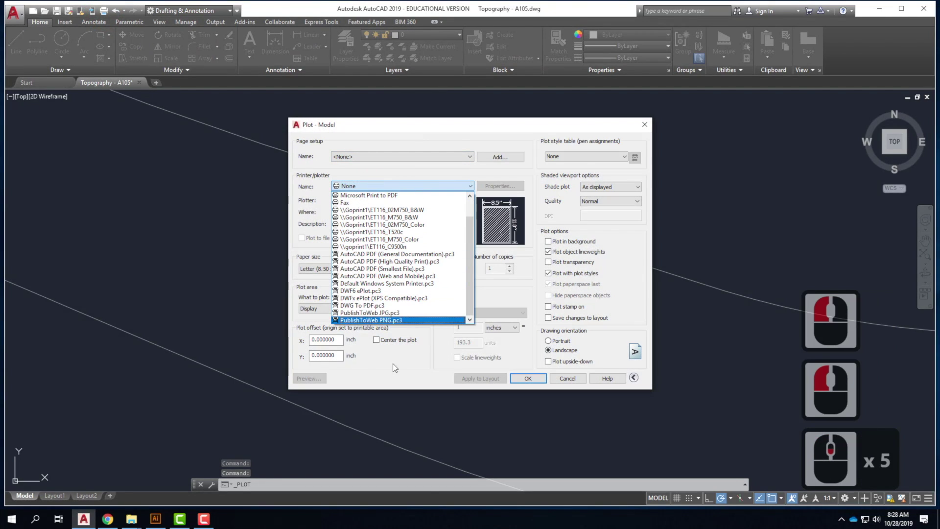
left_click(375, 315)
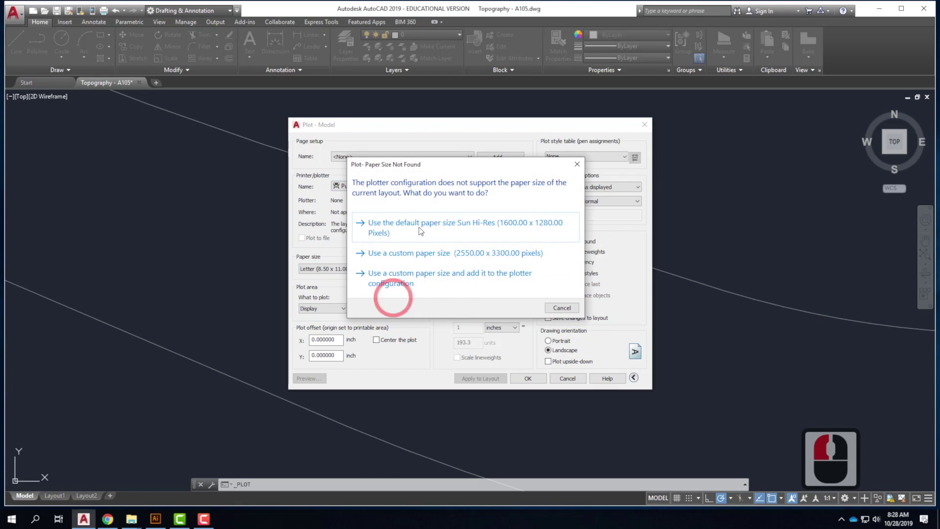
left_click(428, 227)
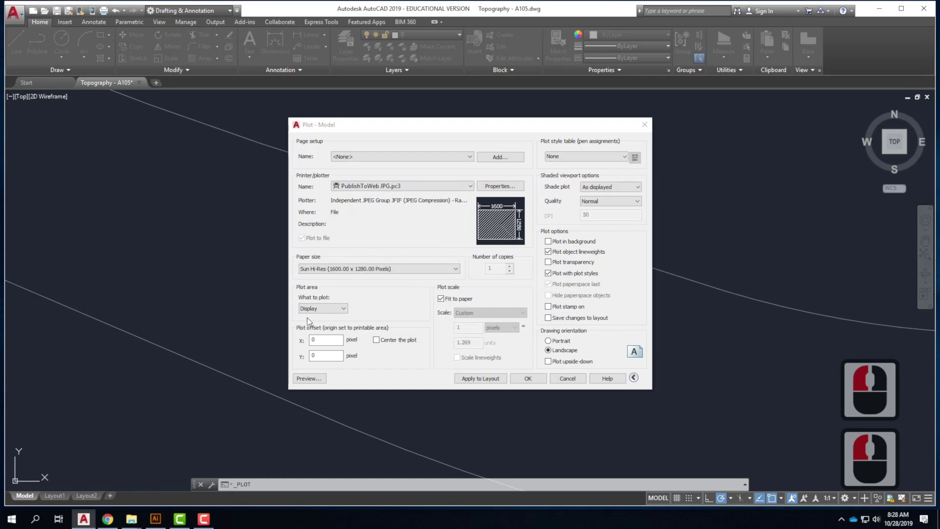
Set the plot area to a window around the cabin footprint and close the plot setup without plotting
left_click(316, 307)
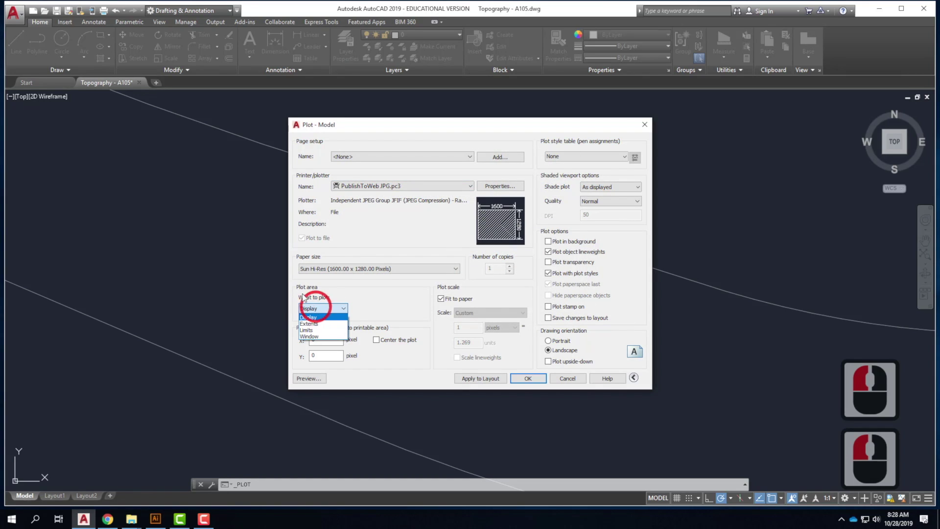
left_click(323, 336)
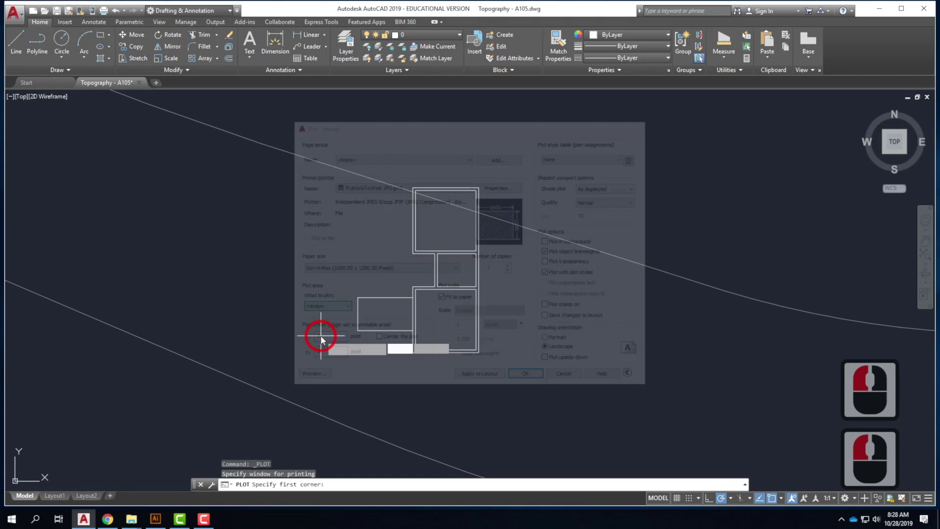
left_click(284, 136)
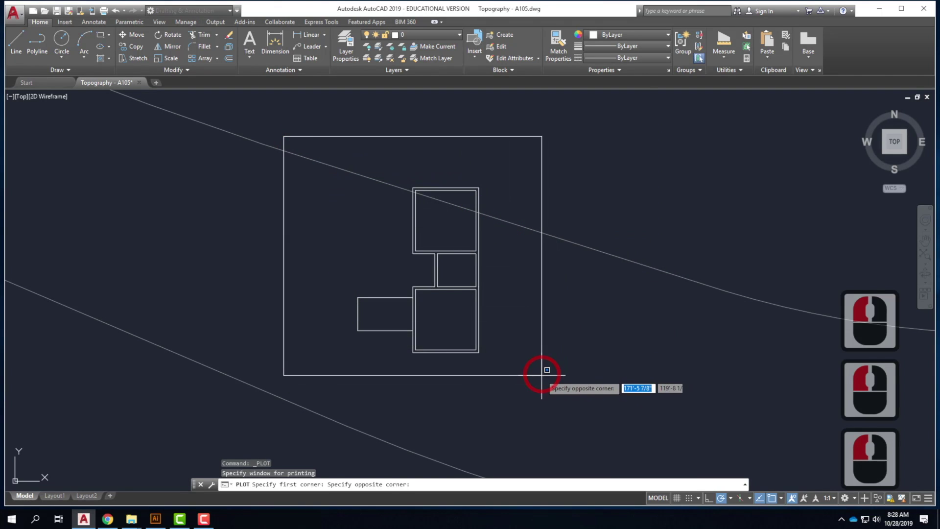
left_click(527, 389)
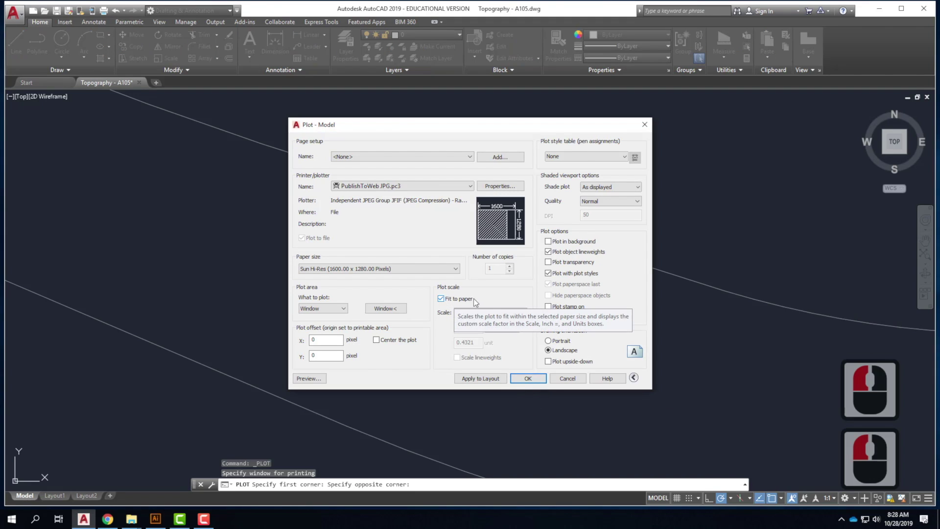
left_click(529, 378)
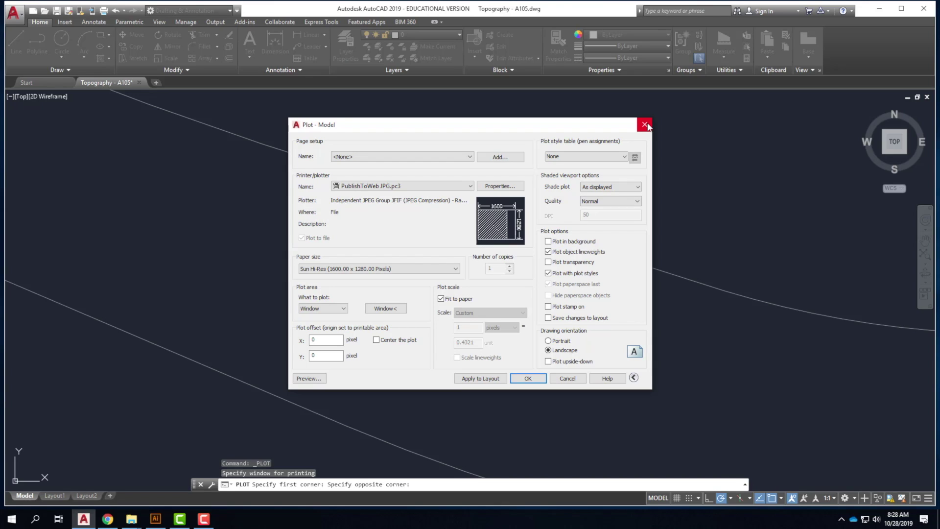
left_click(568, 379)
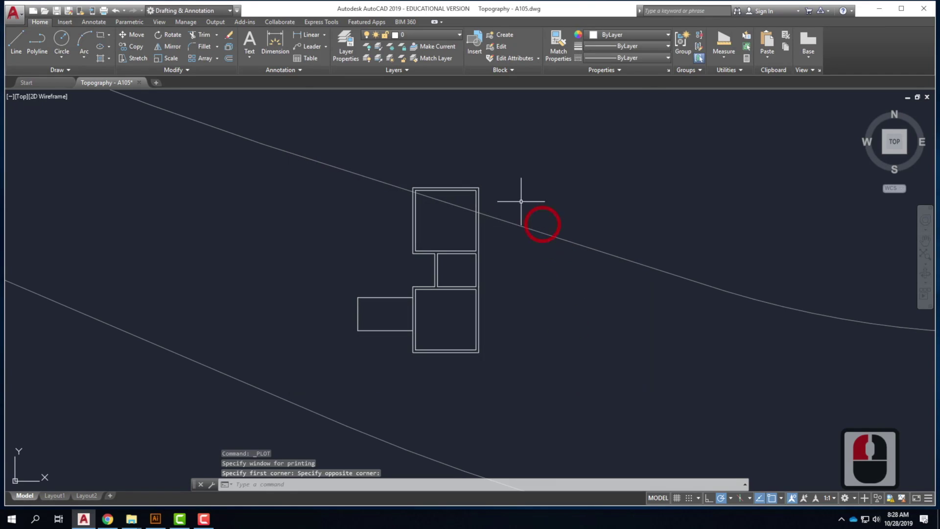
Switch the current layer to Topography and back to layer 0
left_click(431, 34)
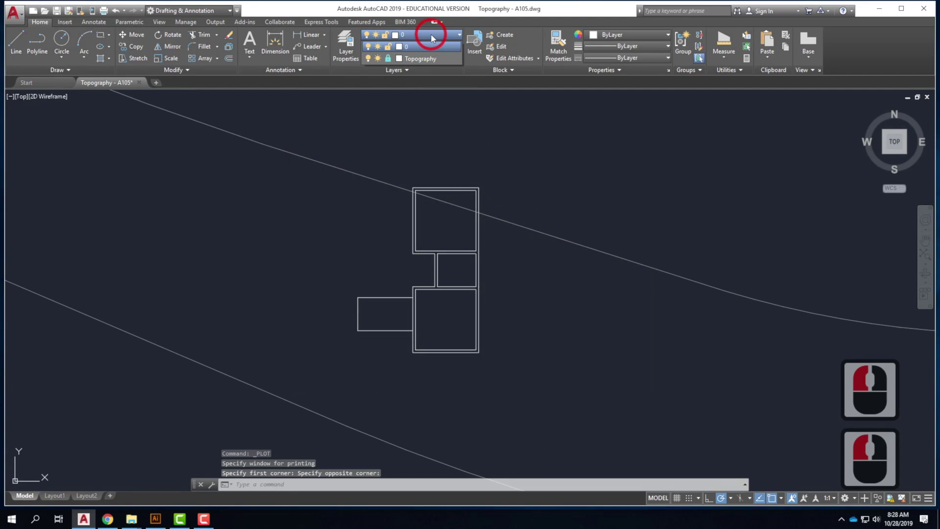
left_click(425, 59)
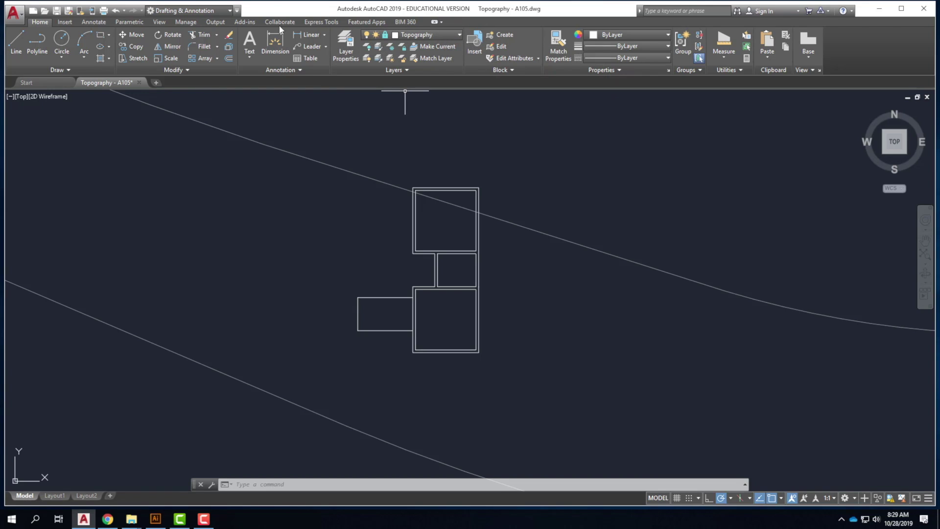
left_click(424, 35)
left_click(426, 37)
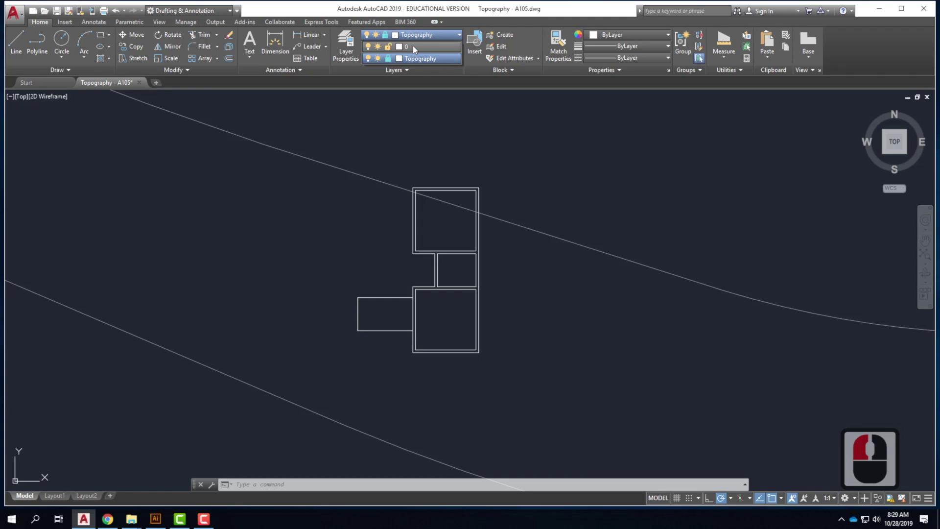
left_click(412, 46)
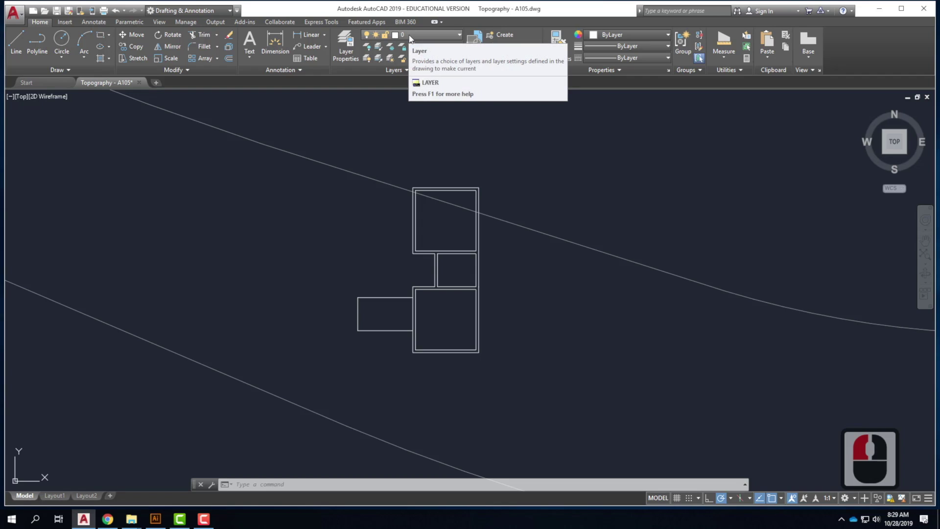
left_click(422, 32)
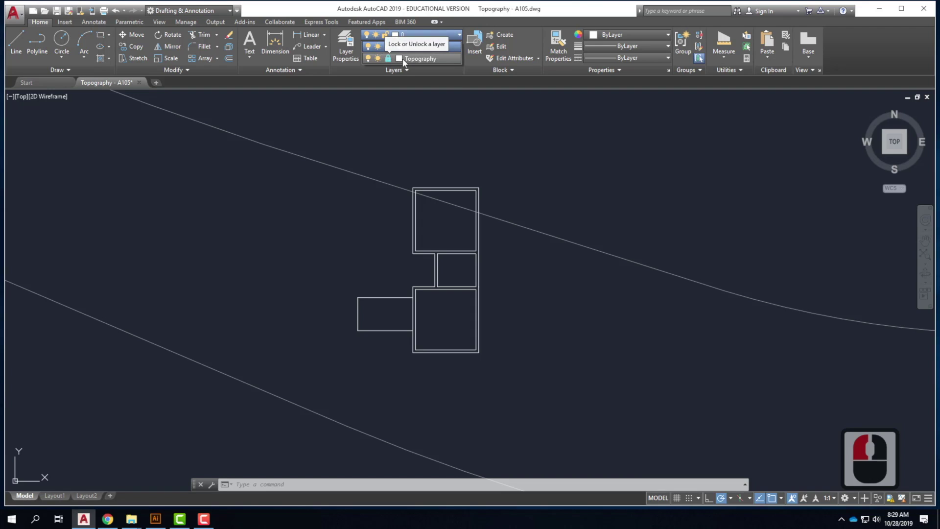
key("Escape")
Try to erase the contour line that crosses the cabin's north square on the locked Topography layer
left_click(568, 200)
left_click(520, 243)
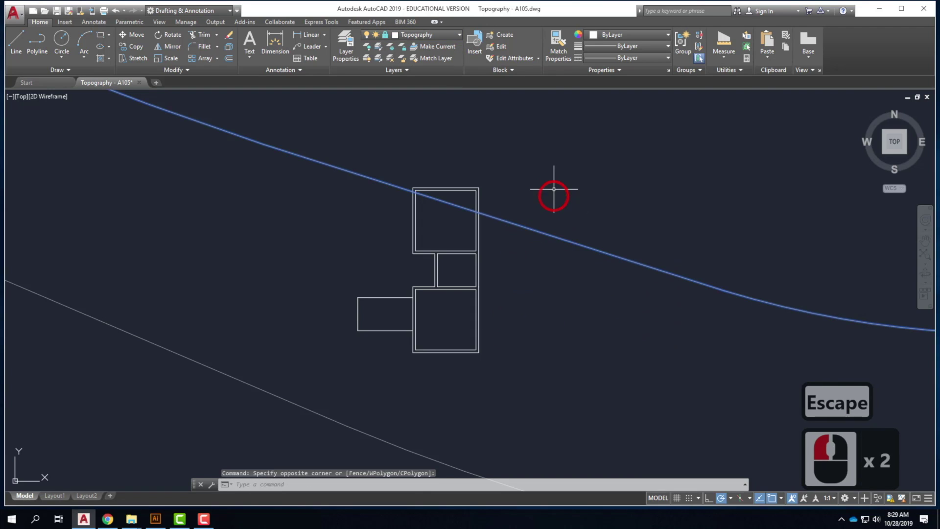
key("Escape")
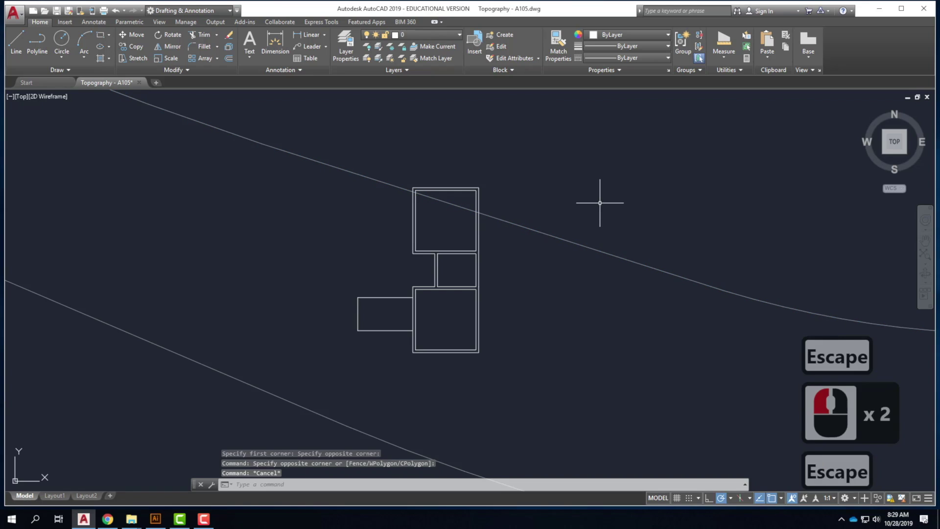
left_click(598, 204)
left_click(525, 319)
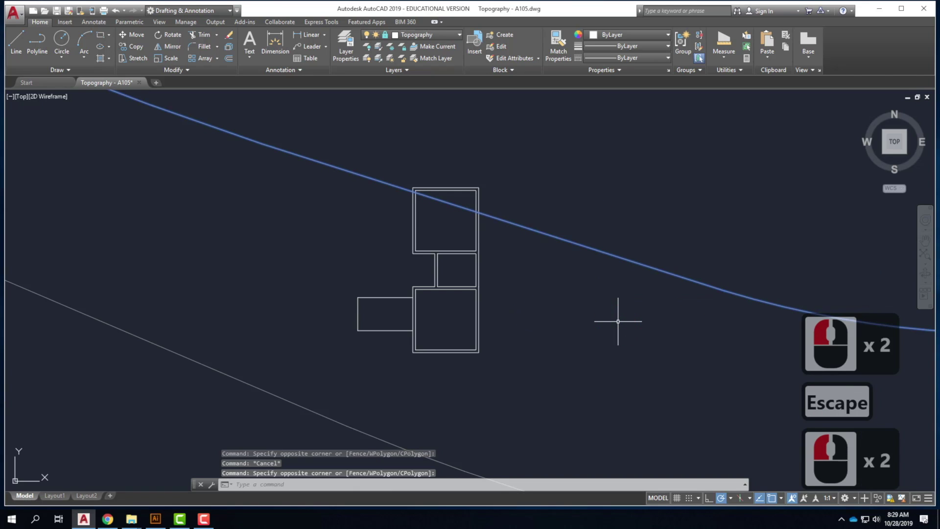
key("Delete")
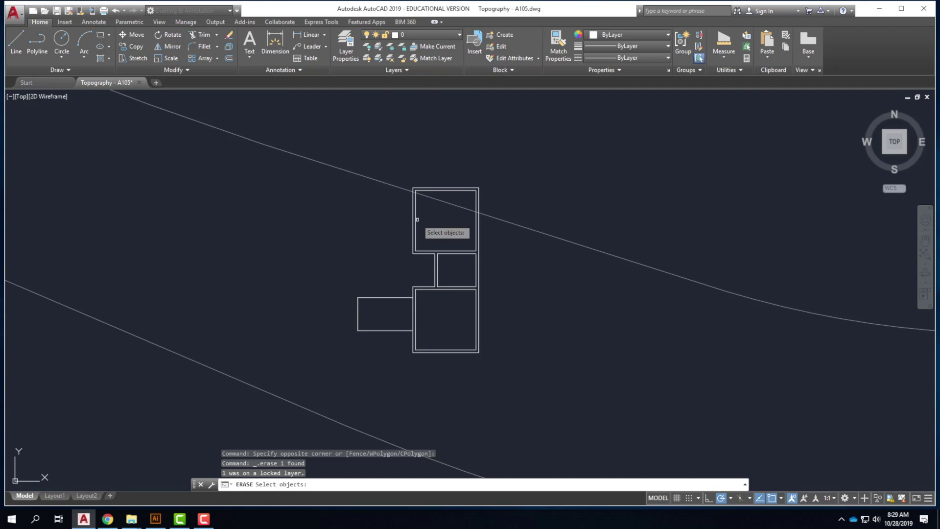
scroll(406, 248, "down", 7)
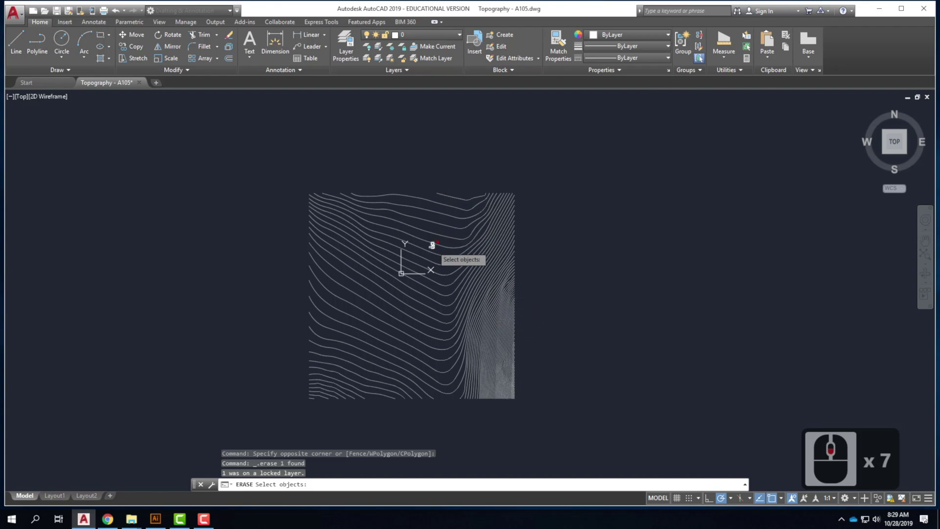
scroll(433, 249, "up", 5)
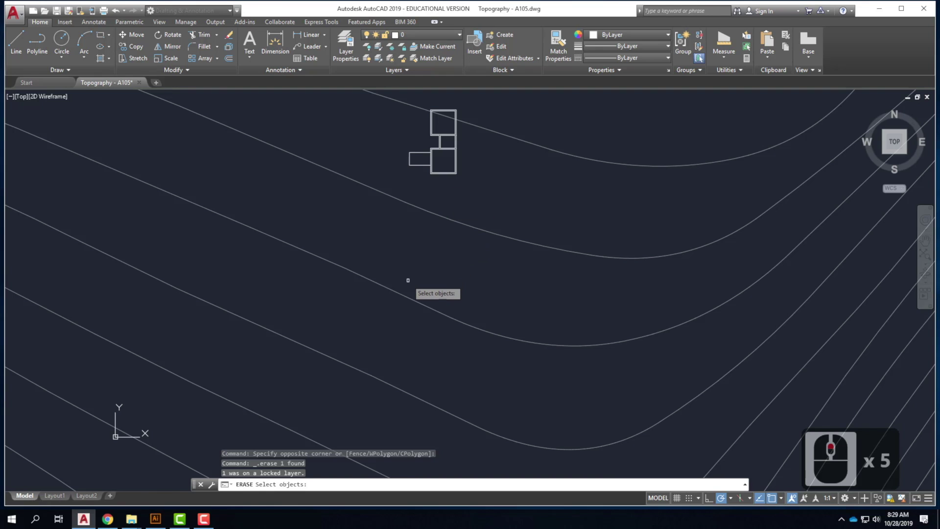